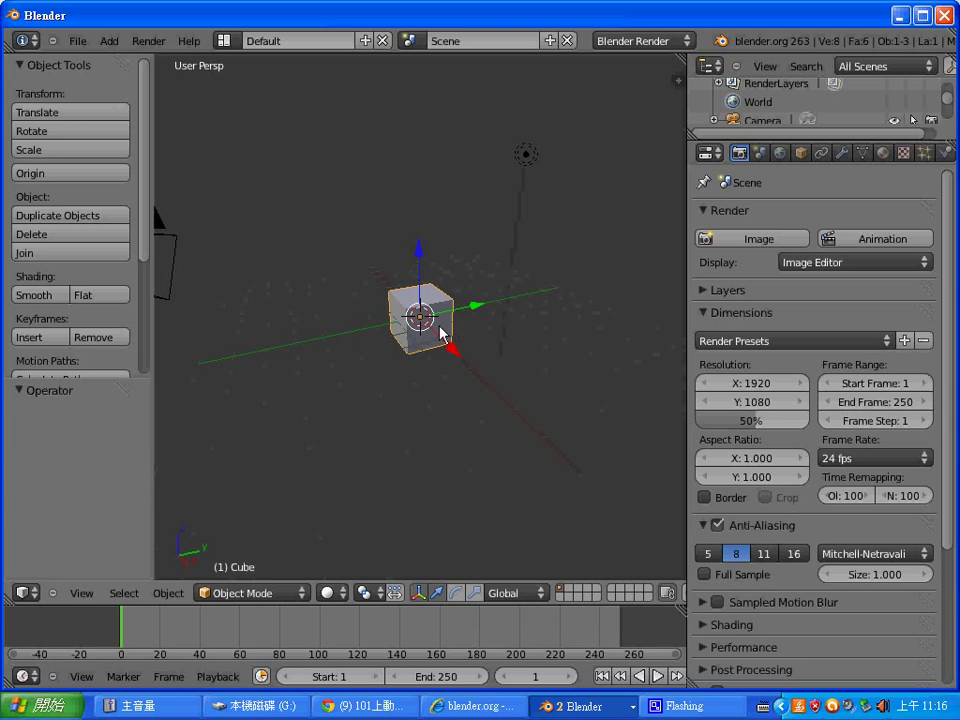
Delete the default cube, leaving only the camera and lamp
key("x")
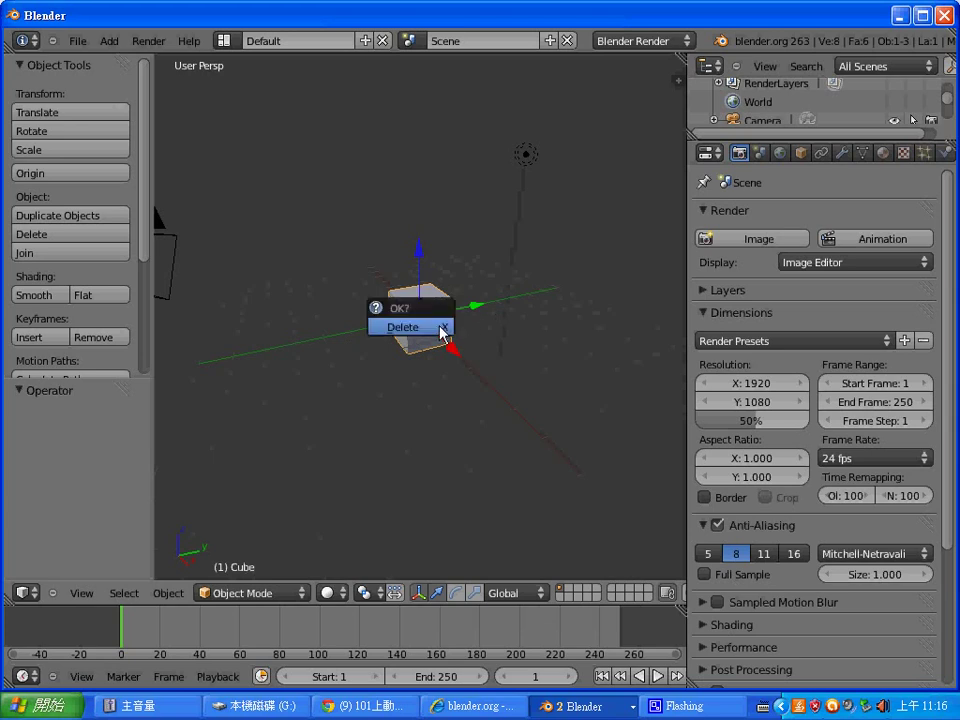
left_click(440, 327)
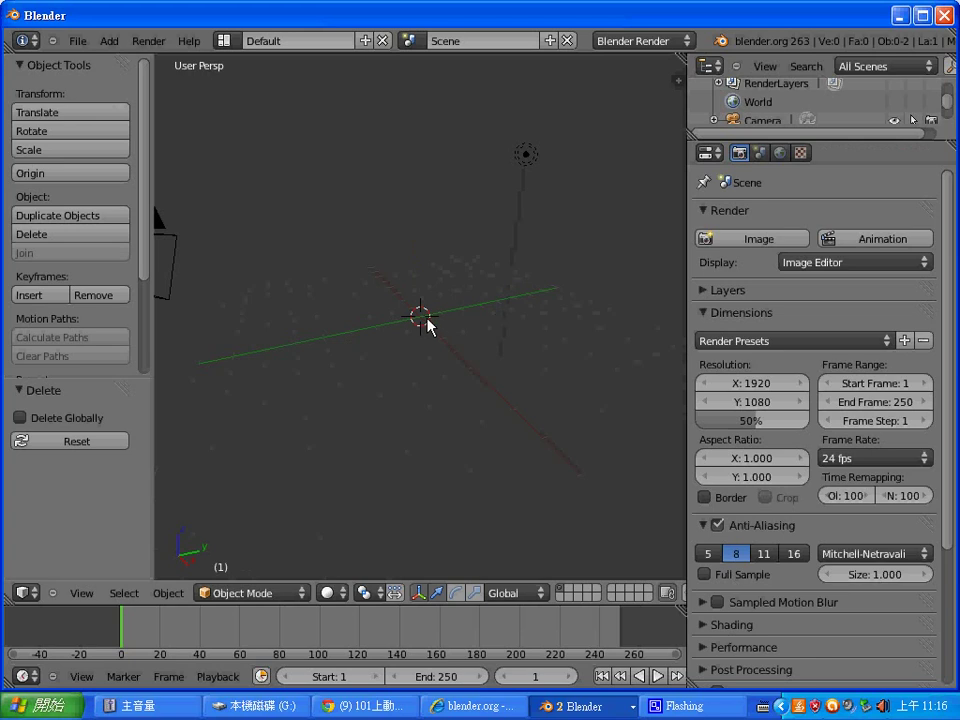
Add a UV sphere and raise it 2 units up on Z
key("shift+a")
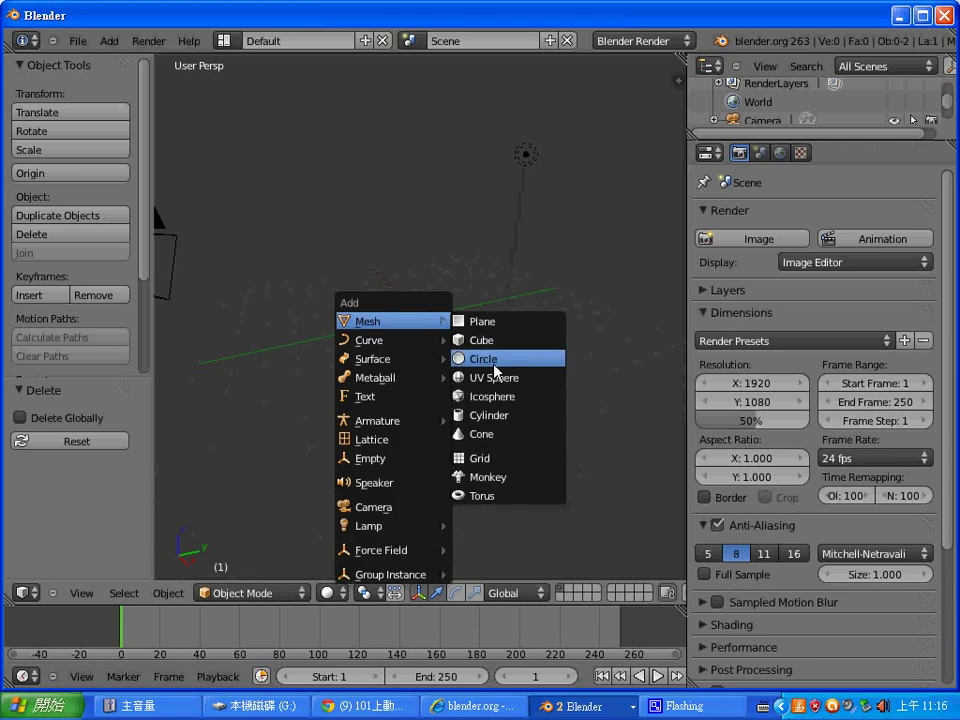
left_click(498, 384)
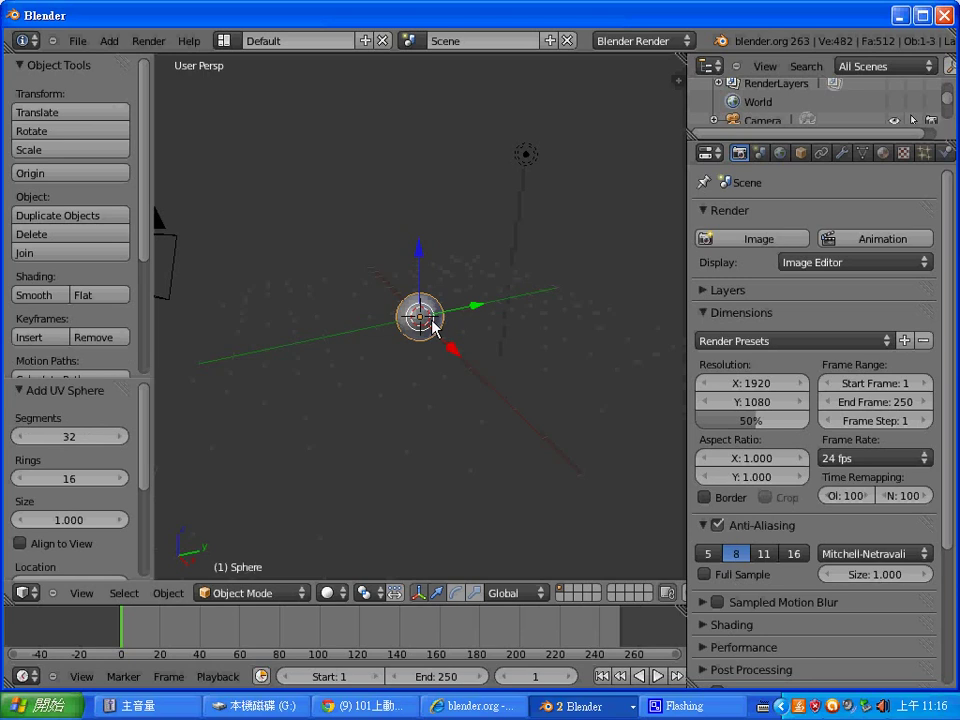
key("g")
key("y")
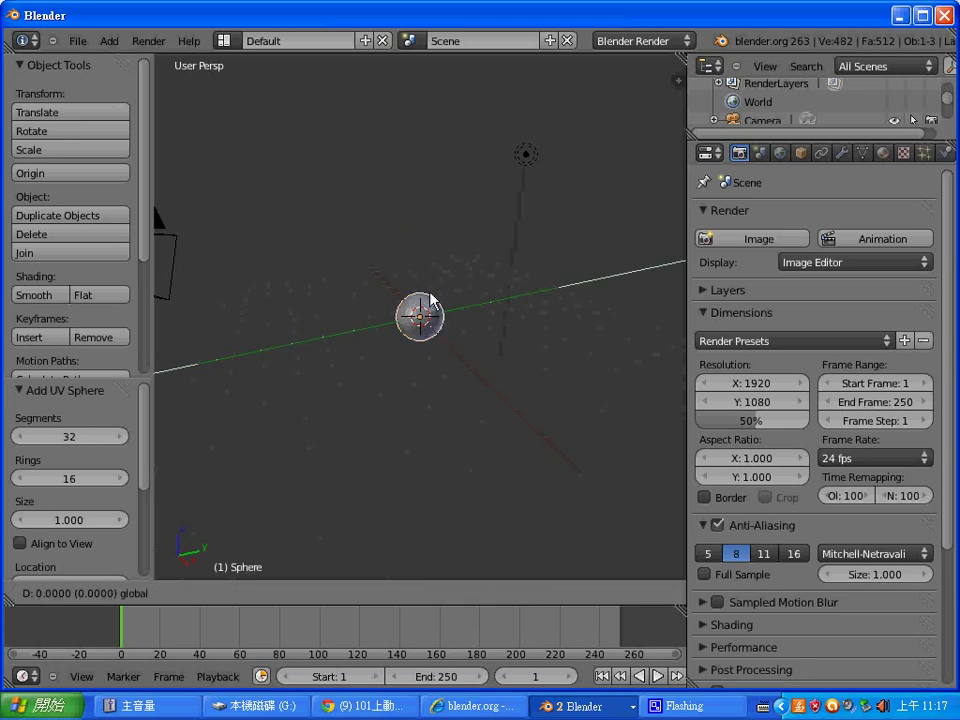
left_click(430, 293)
key("g")
key("z")
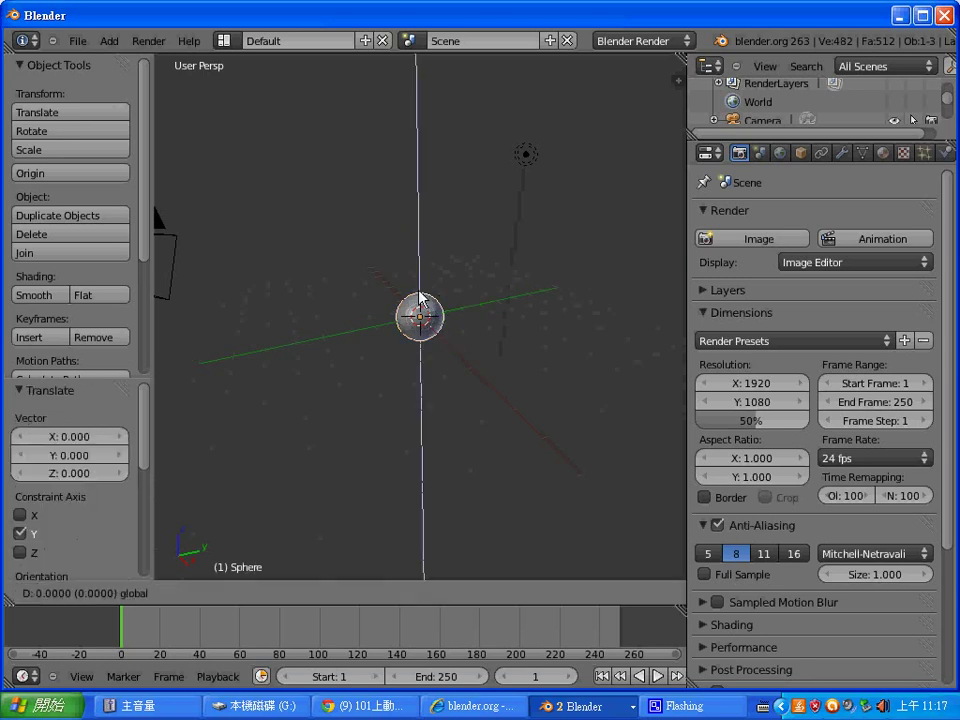
left_click(422, 262)
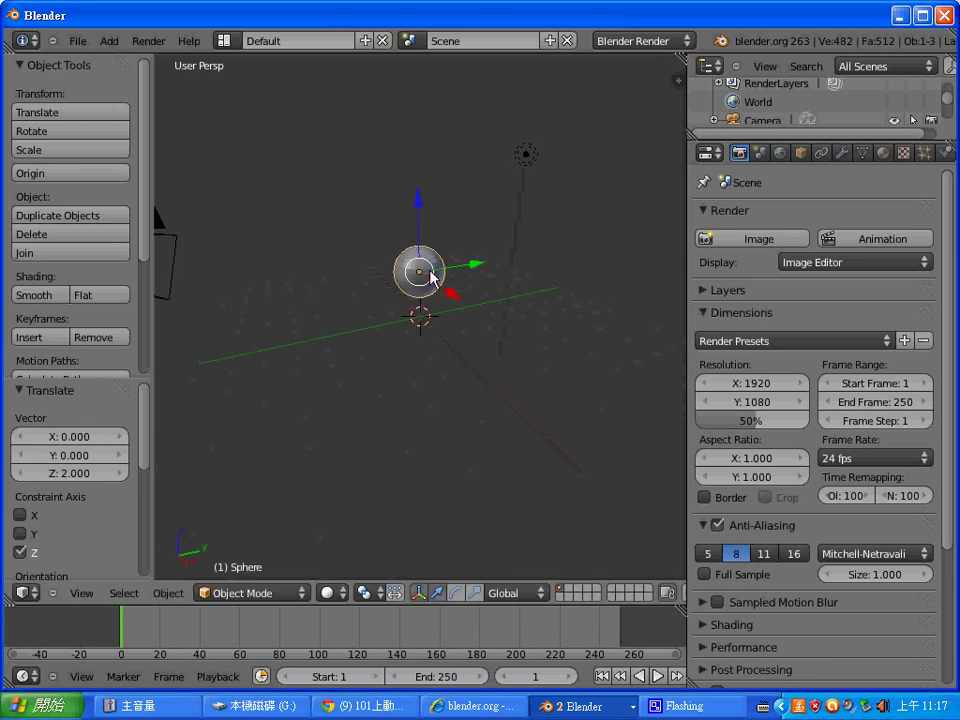
Shade the sphere smooth and check it with a test render
left_click(40, 296)
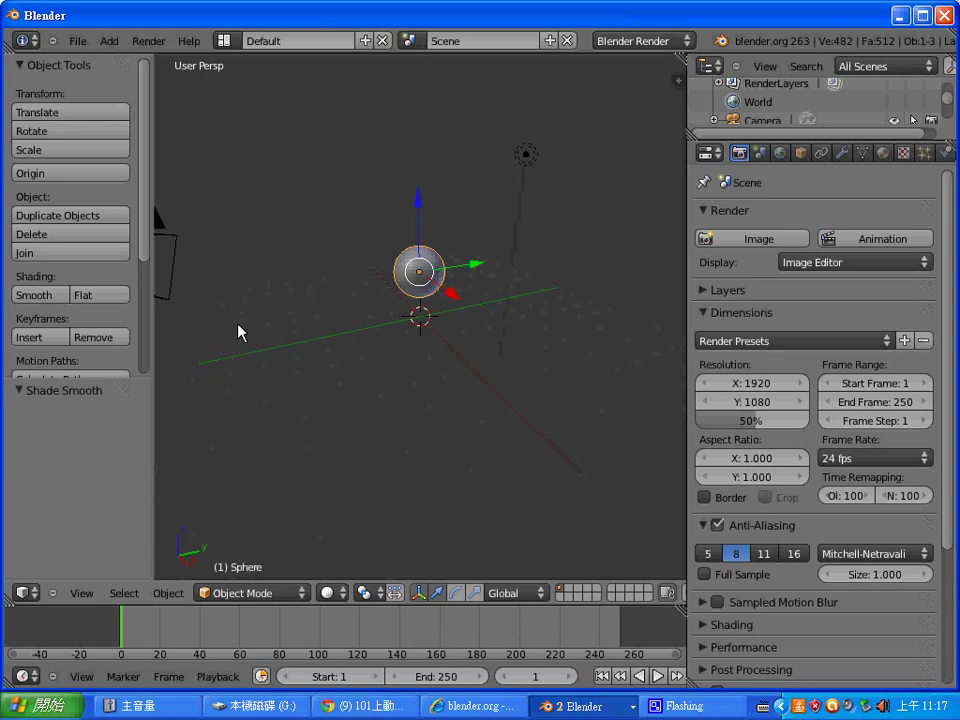
key("F12")
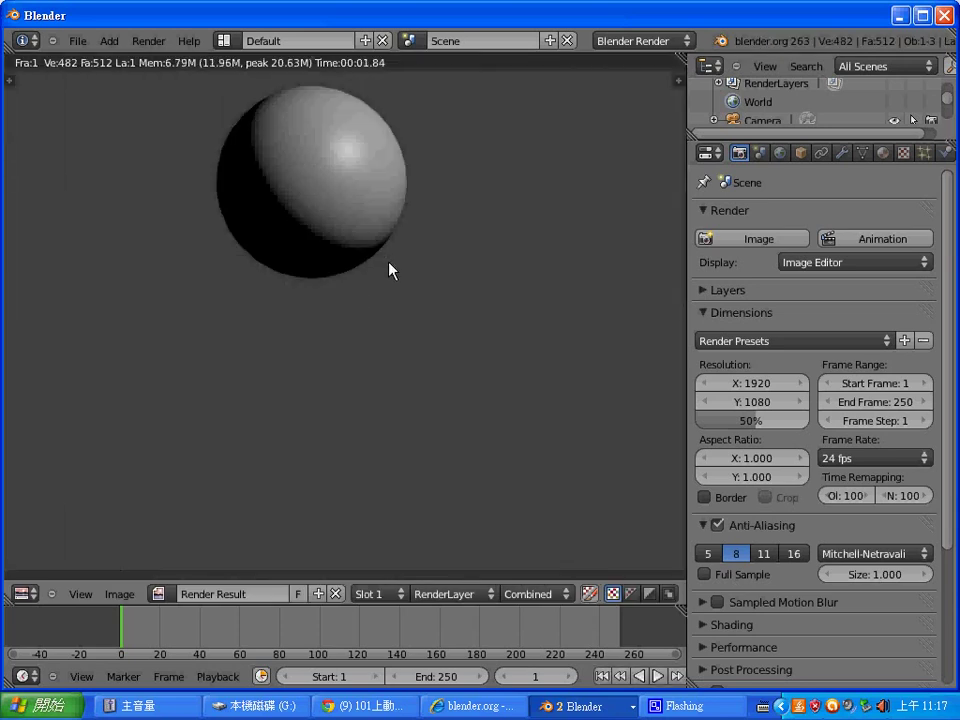
key("Escape")
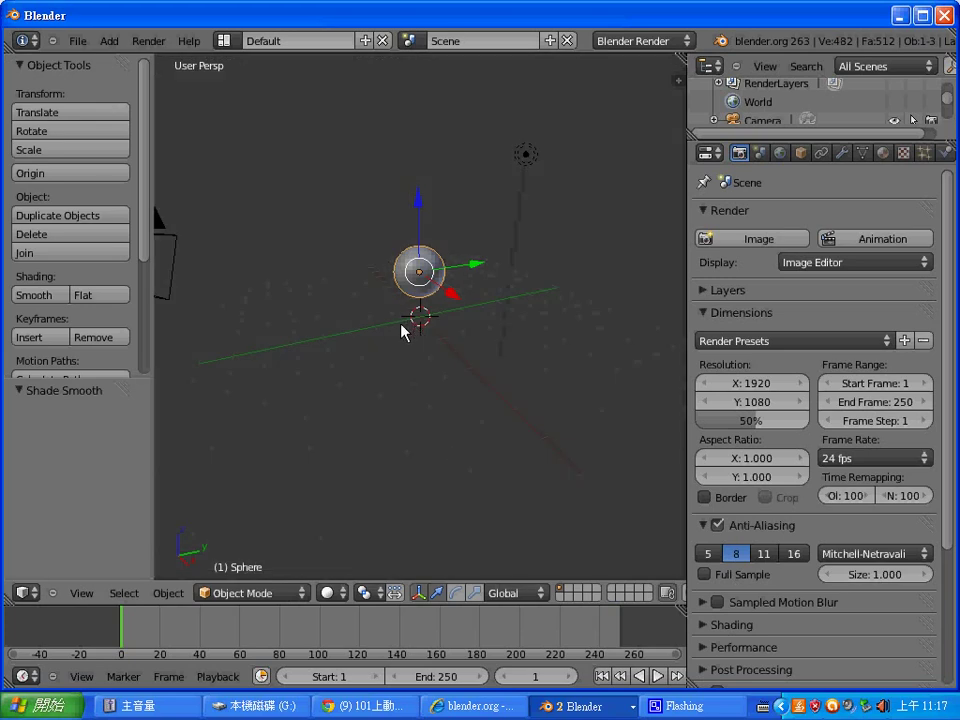
Add a plane below the sphere and scale it up about 7.47 times
left_click(400, 324)
key("shift+a")
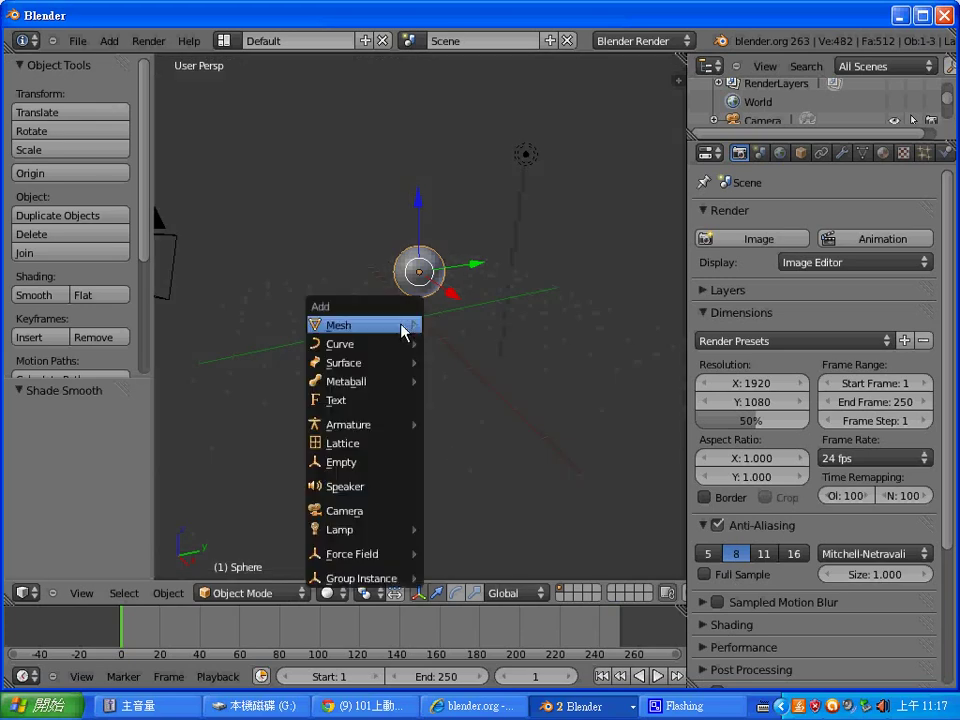
left_click(438, 326)
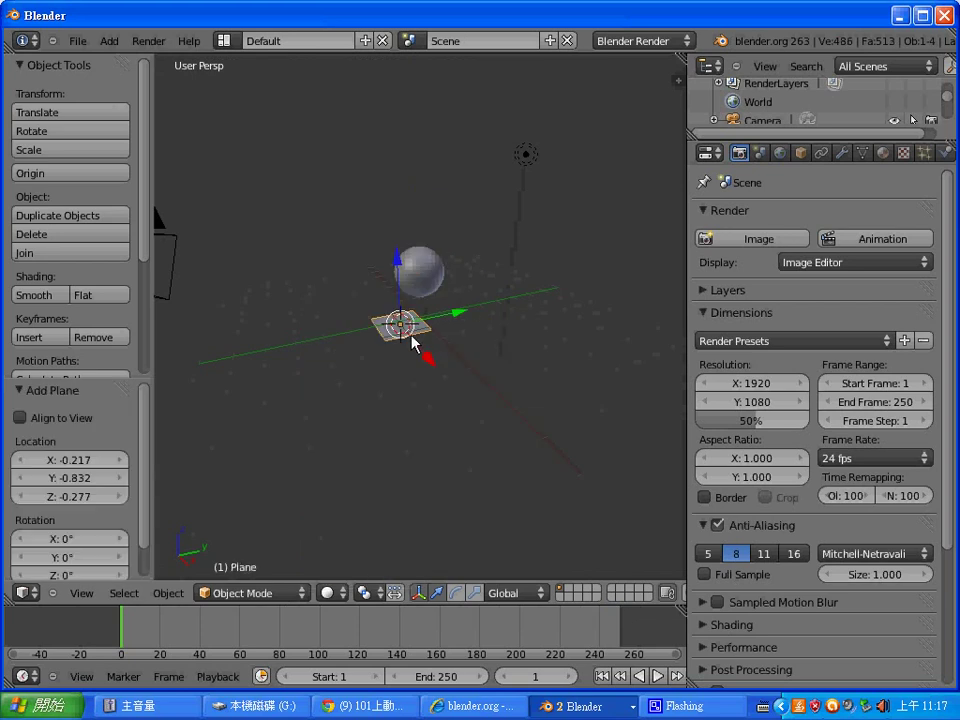
key("s")
left_click(490, 366)
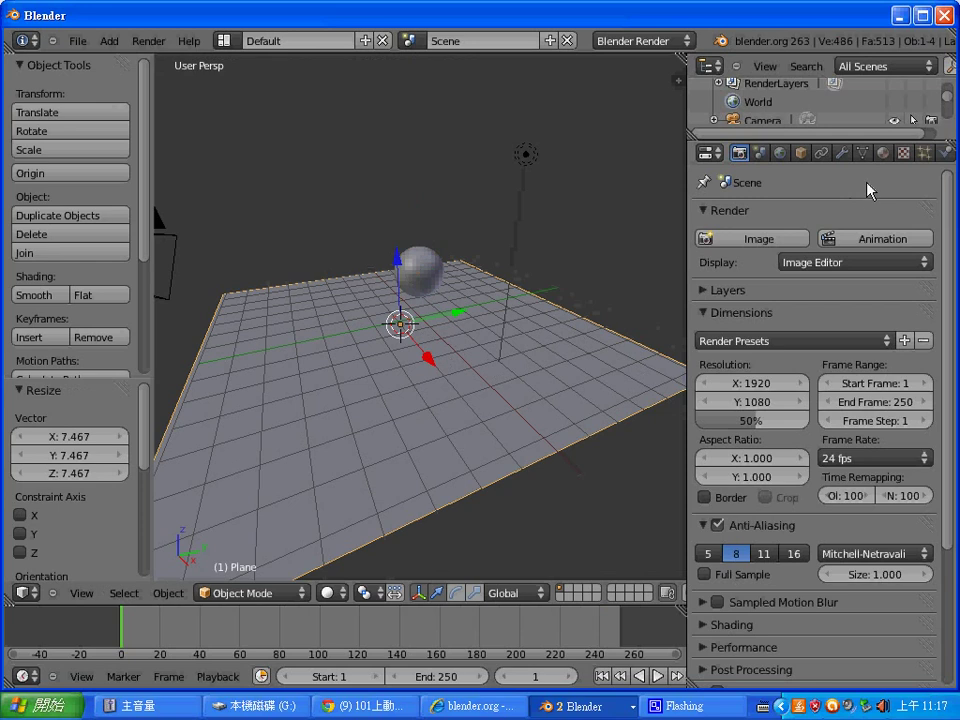
Give the plane a new texture and a dark green diffuse material (Material.001)
left_click(905, 153)
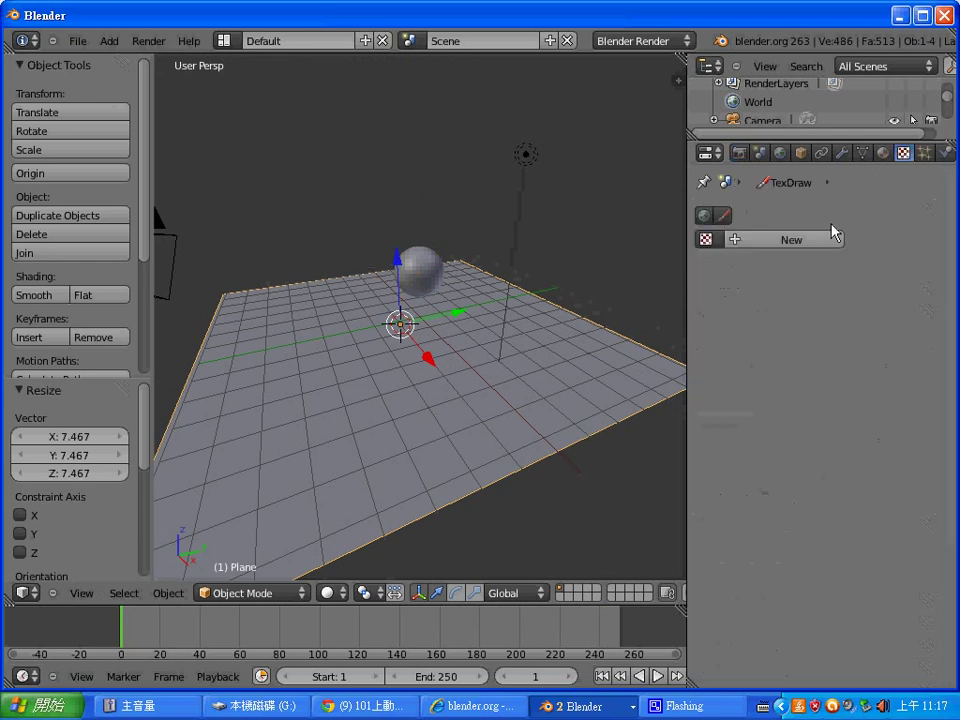
left_click(806, 240)
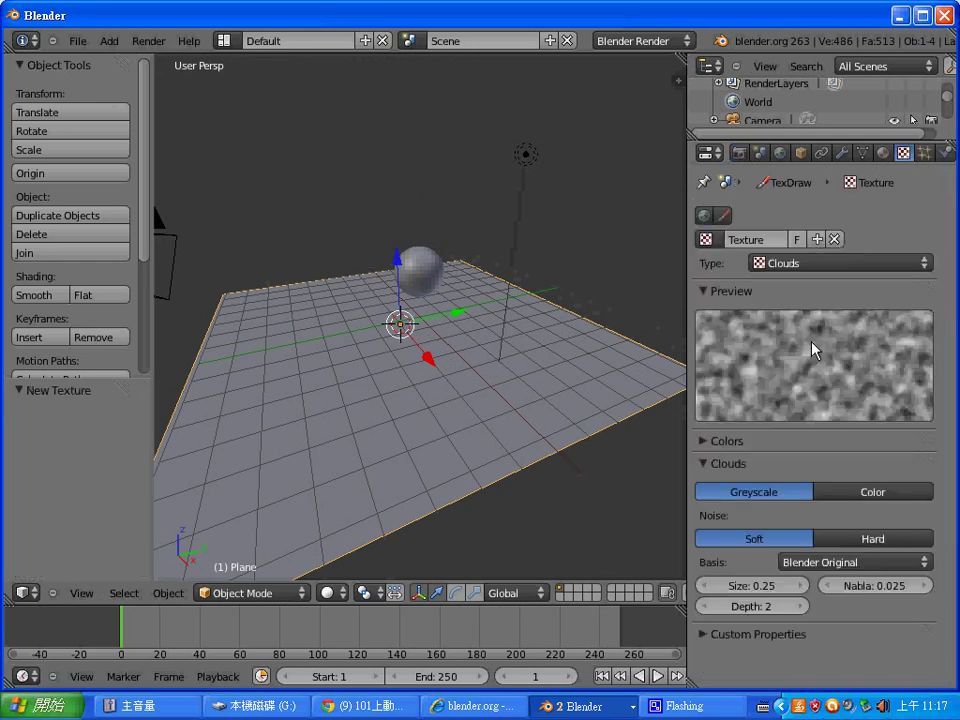
left_click(883, 153)
left_click(794, 283)
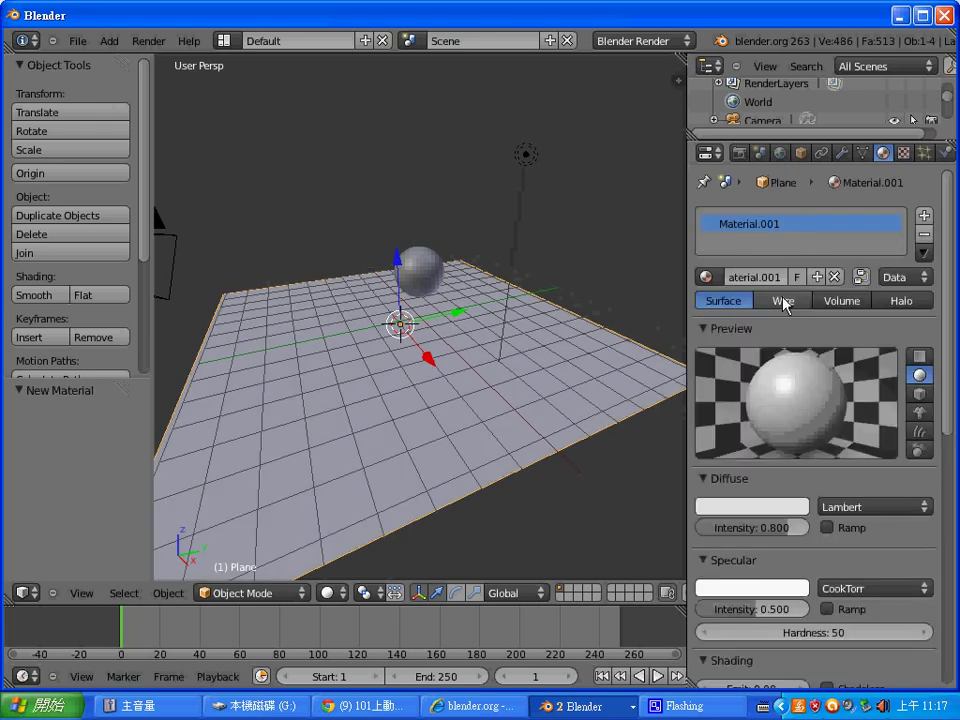
left_click(782, 507)
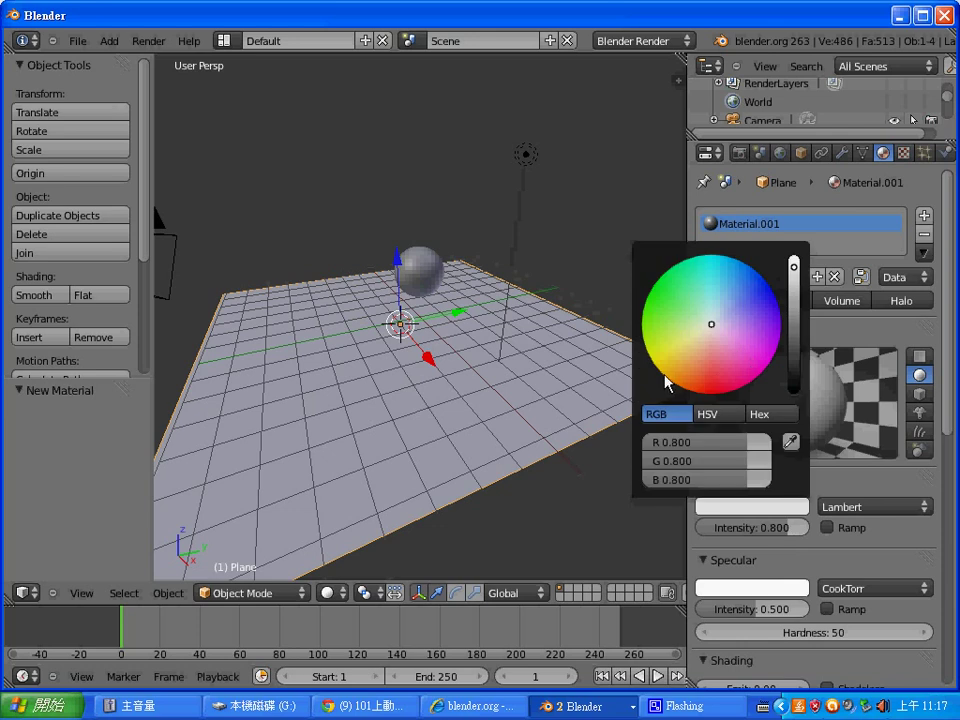
left_click(652, 297)
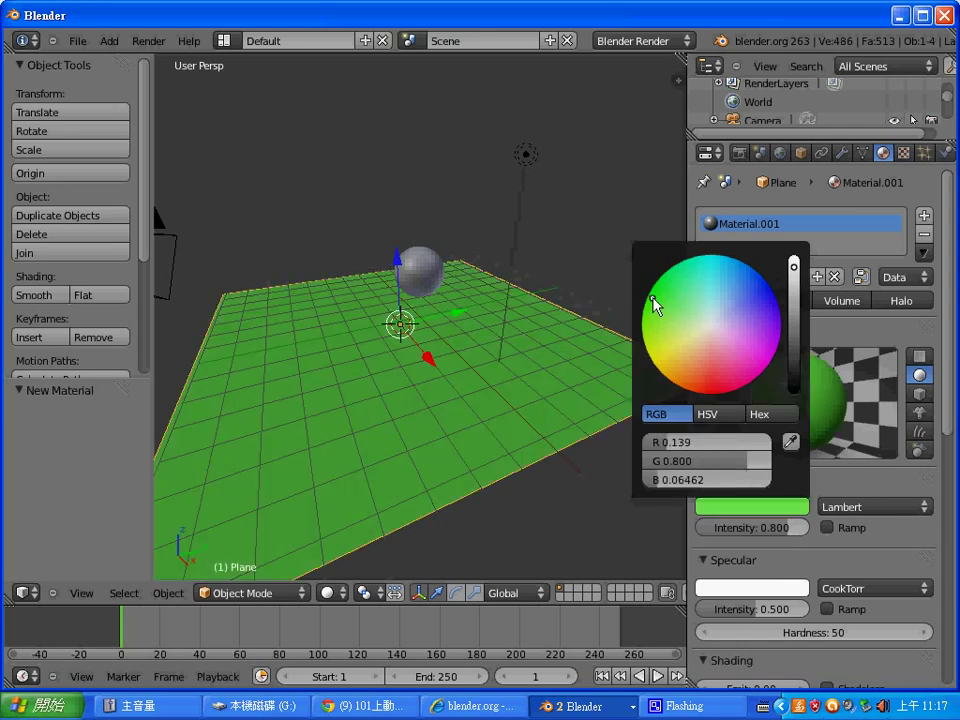
left_click(656, 293)
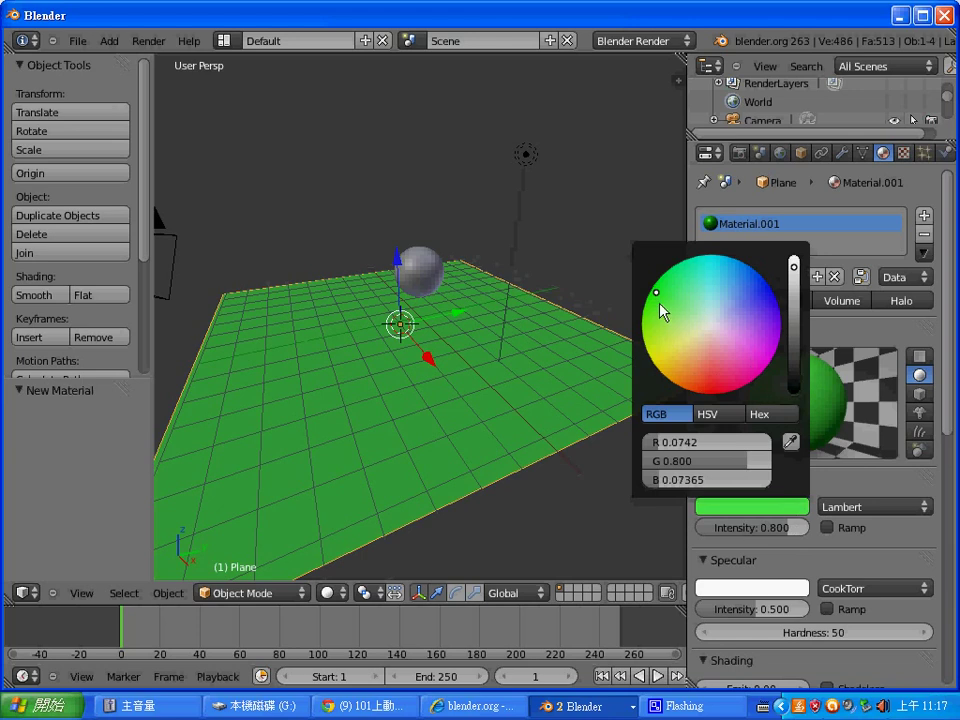
left_click_drag(749, 468, 716, 465)
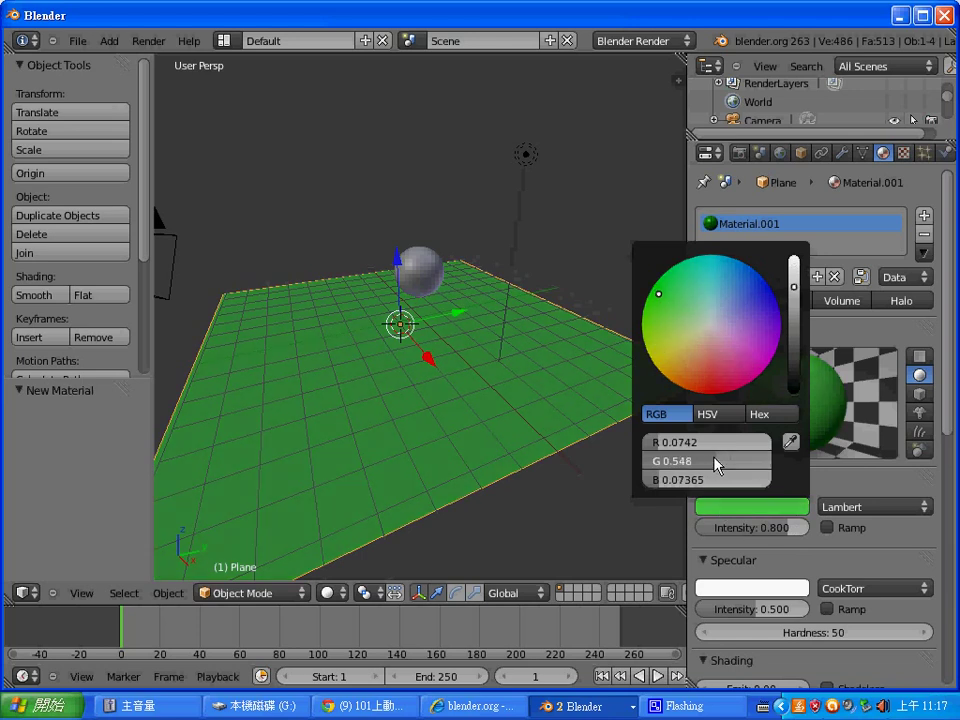
right_click(431, 276)
Make the sphere's new Material.002 blue (R 0.08488, G 0.04628, B 0.800) and test-render
left_click(750, 283)
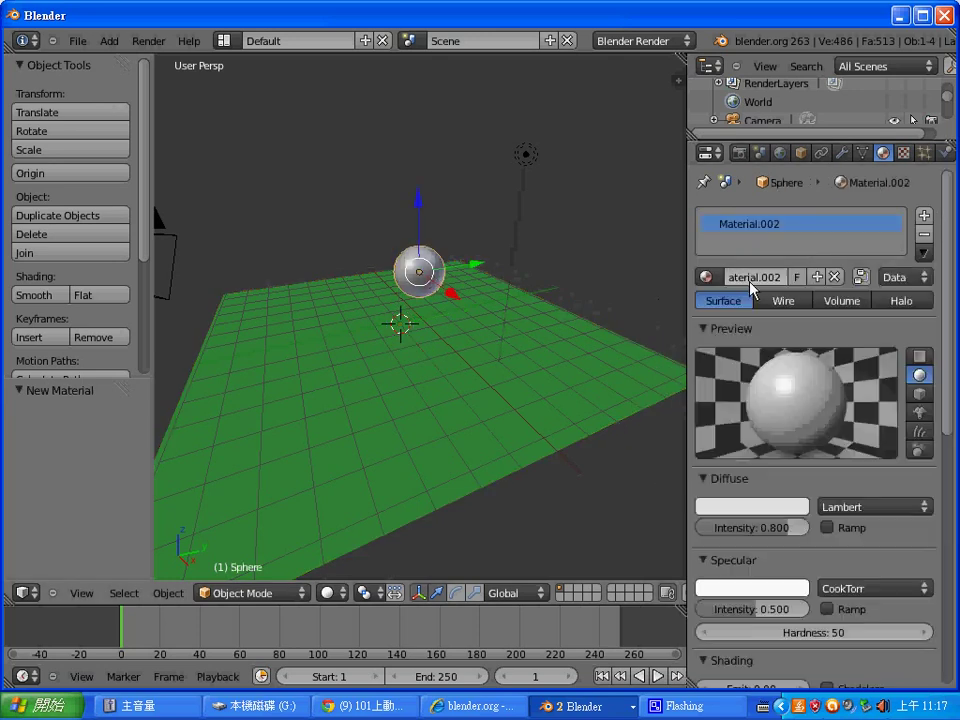
left_click(771, 507)
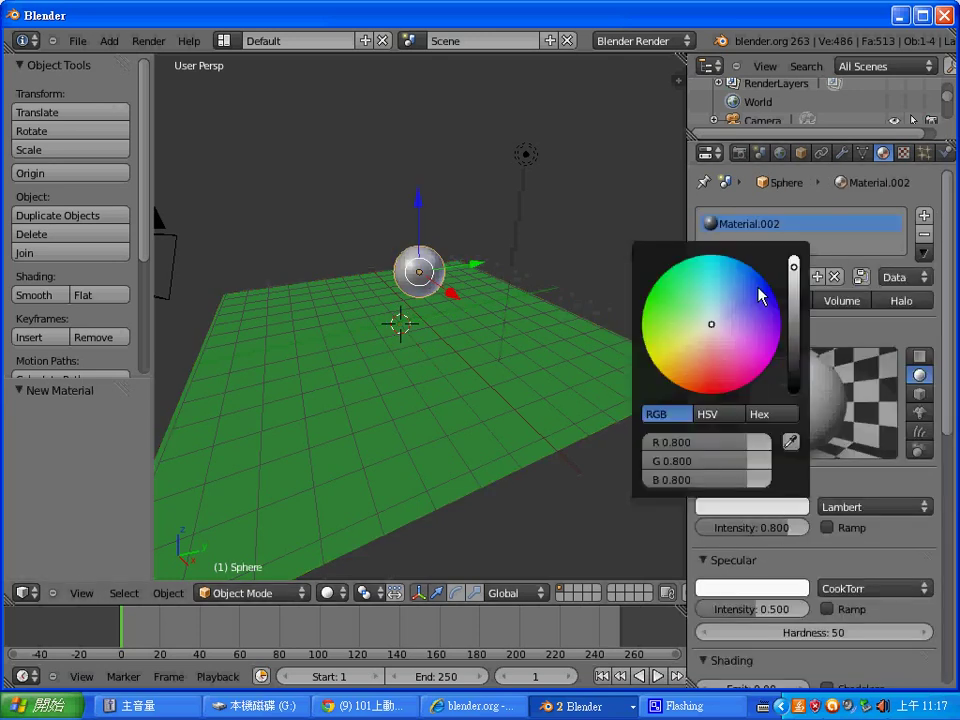
left_click_drag(766, 288, 771, 295)
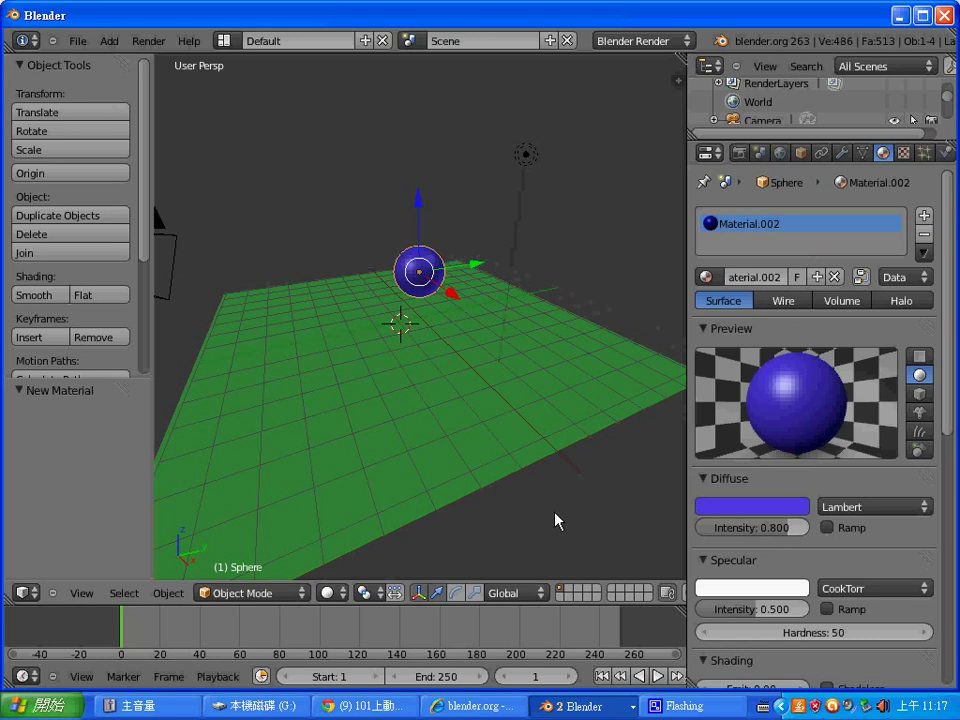
key("F12")
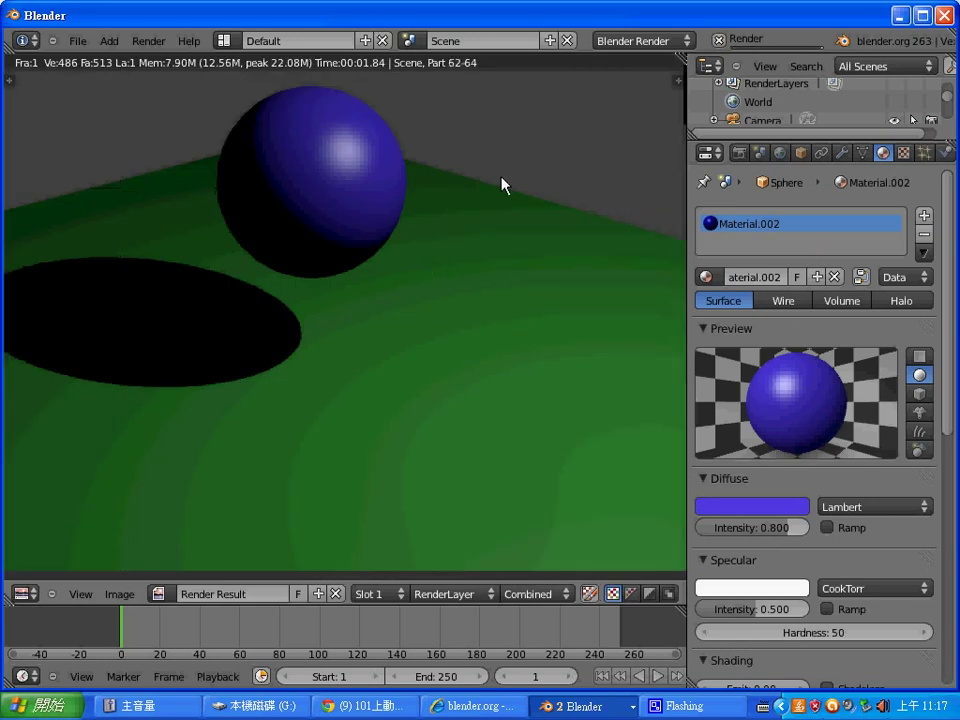
key("Escape")
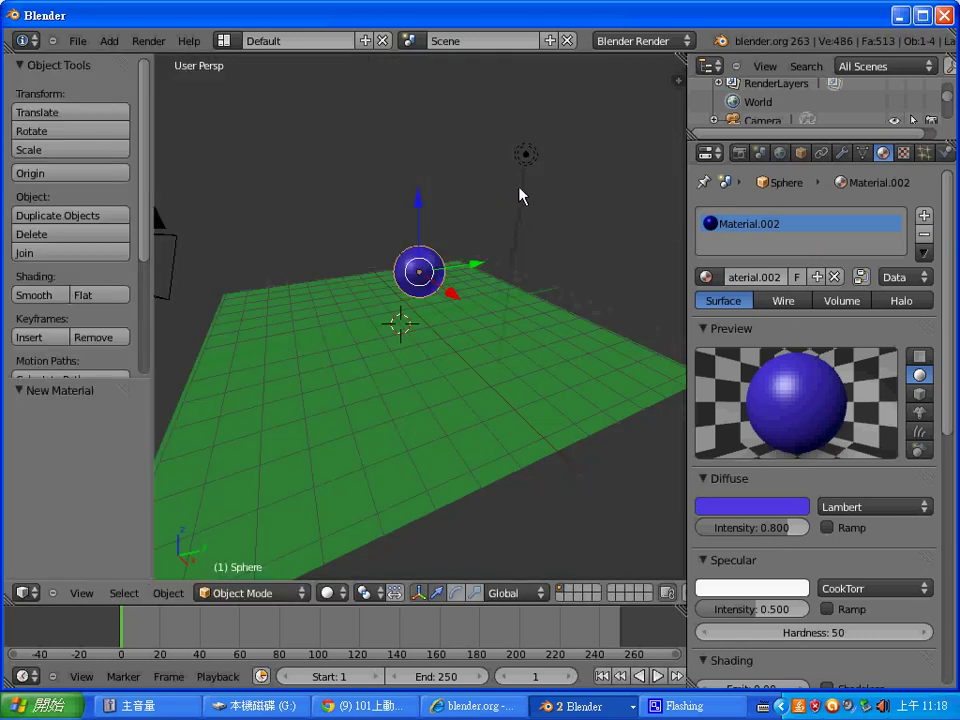
Duplicate the lamp twice to get three point lamps
right_click(529, 159)
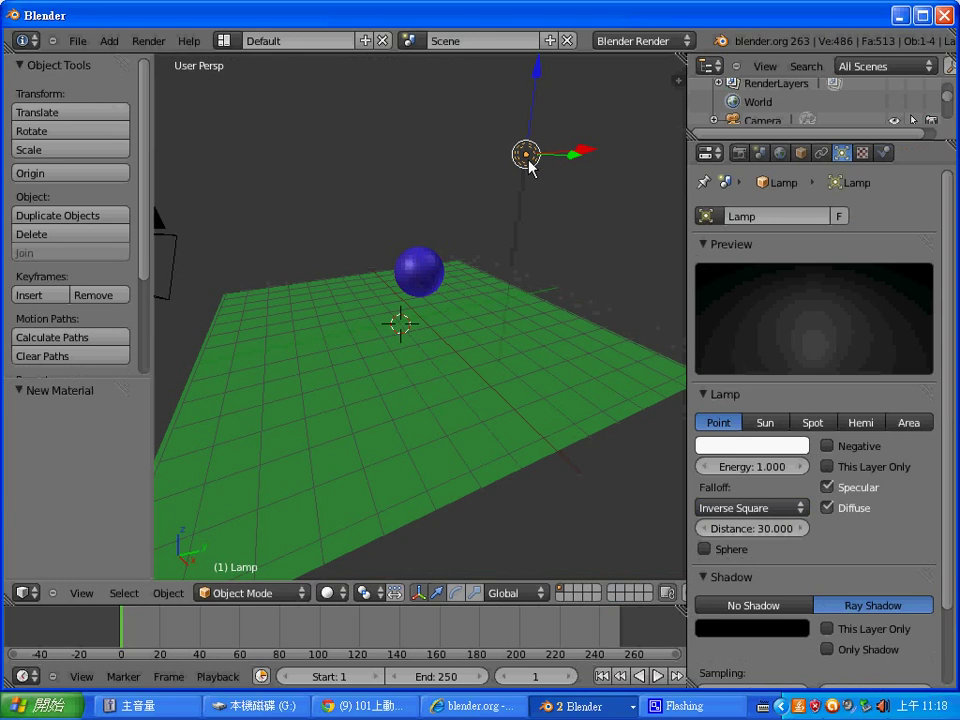
key("shift+d")
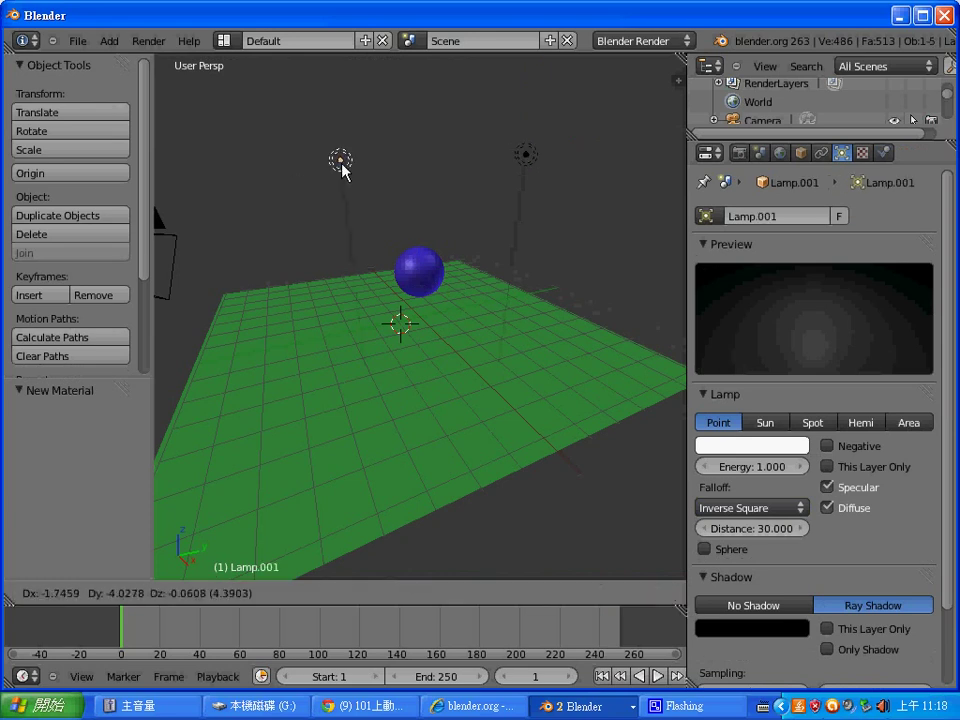
left_click(307, 172)
key("shift+d")
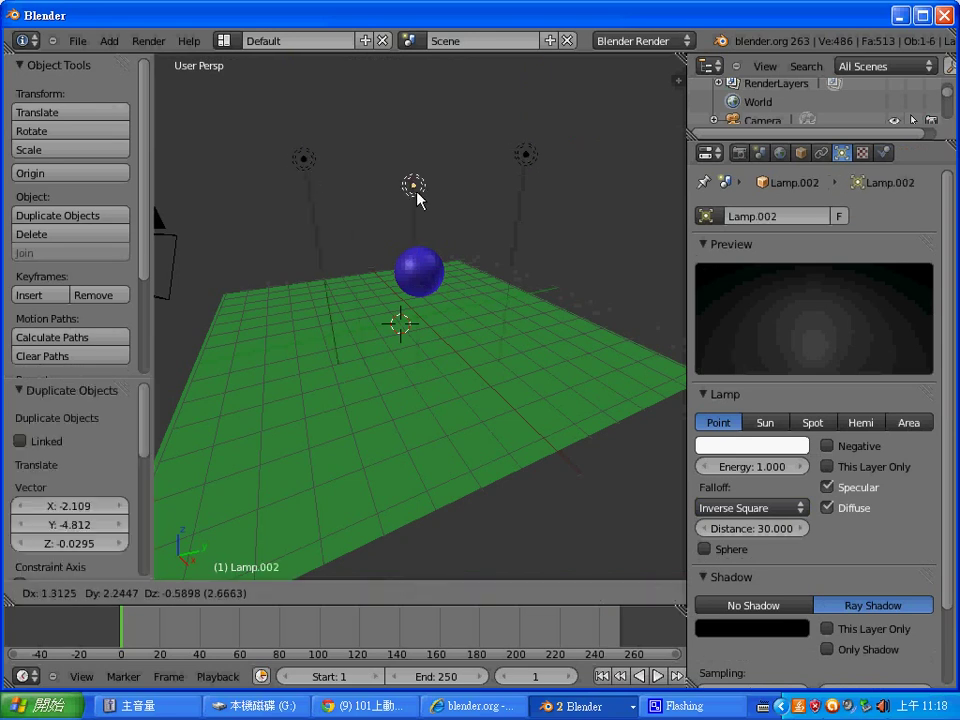
left_click(457, 211)
From top view, place lamps over the plane's upper-left, upper-right, and just below the ball
left_click(88, 596)
mouse_move(110, 401)
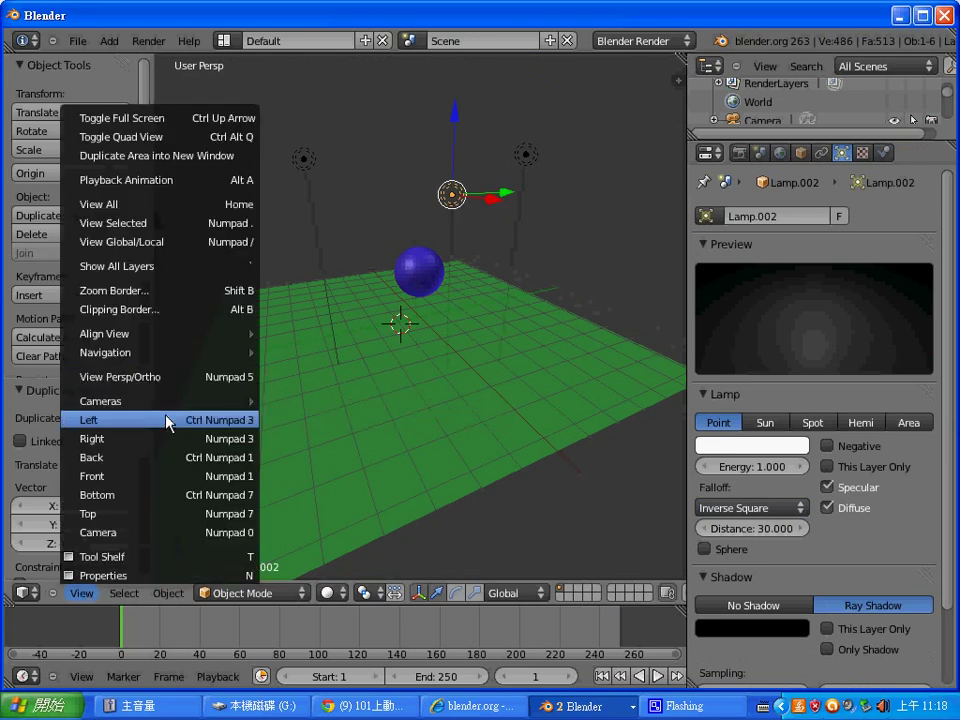
left_click(184, 515)
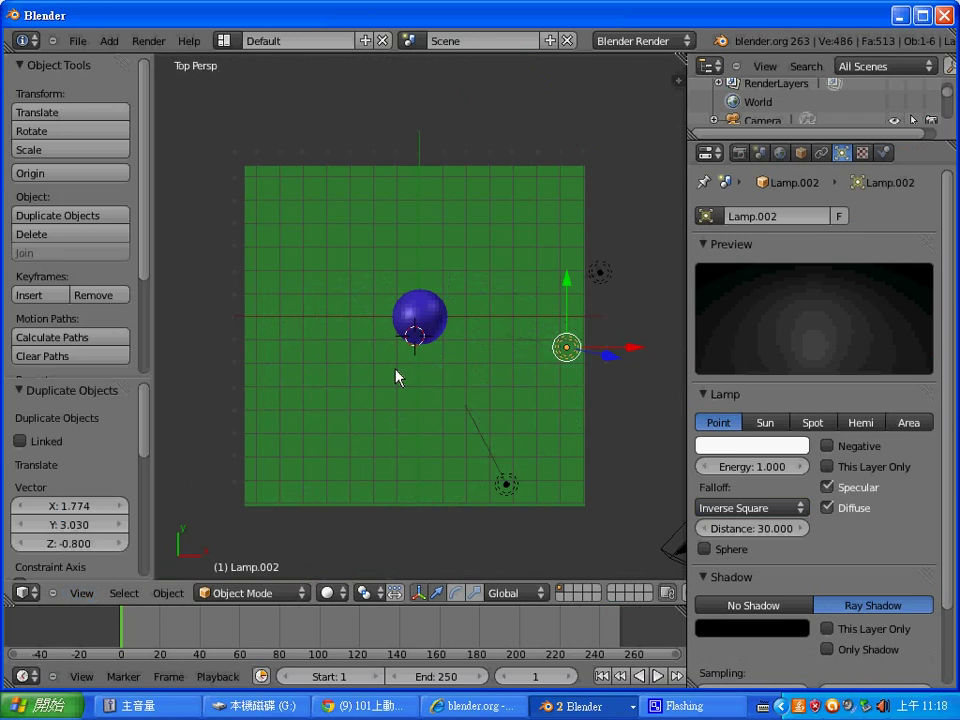
right_click(601, 285)
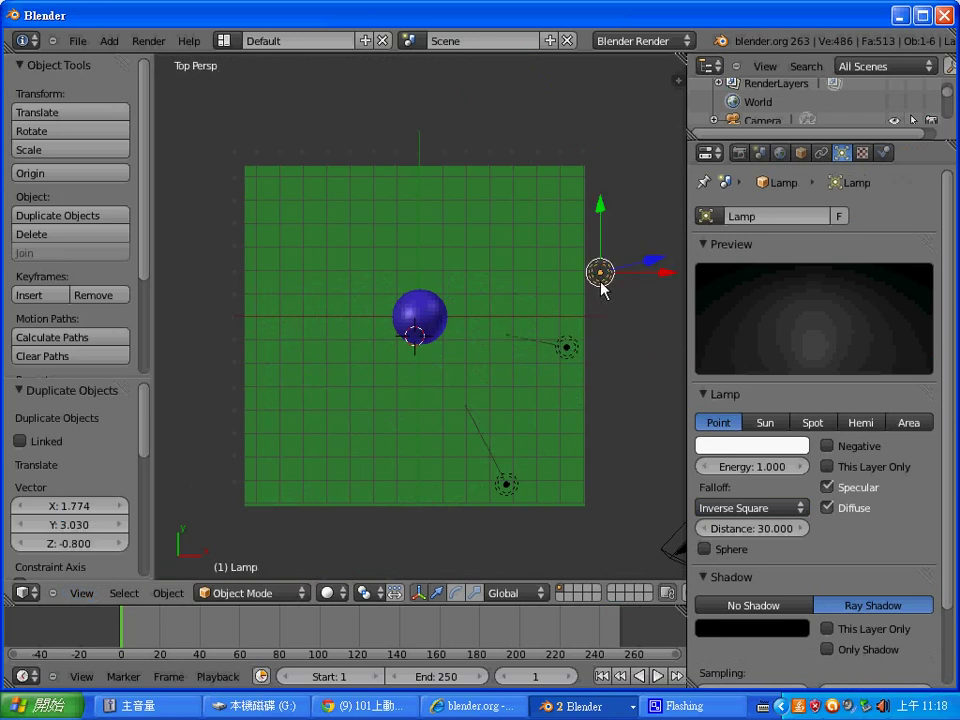
right_click(566, 350)
key("g")
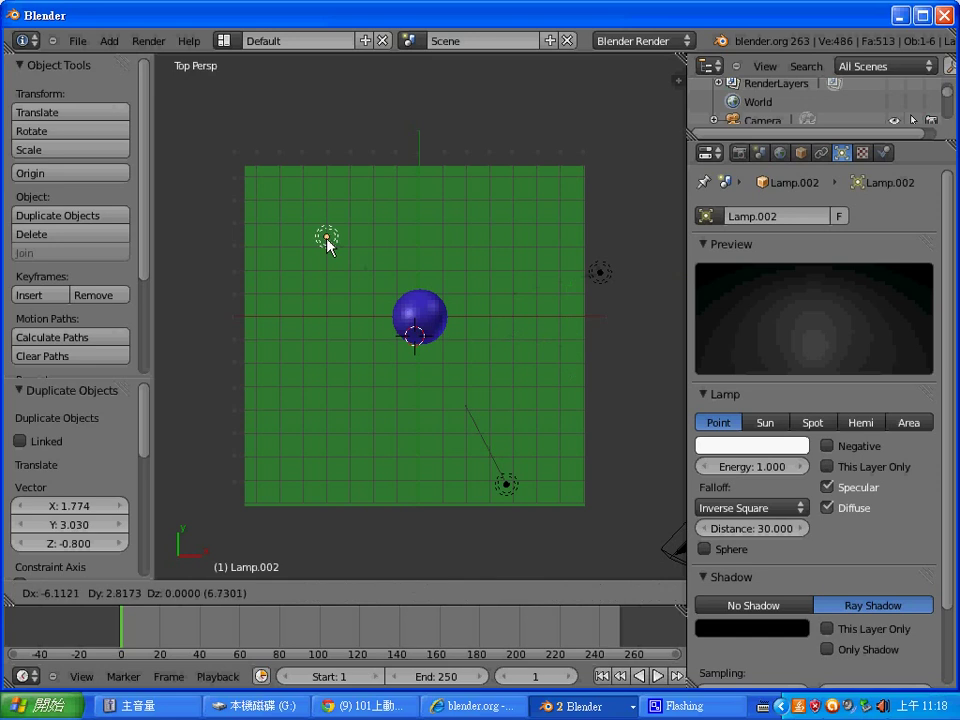
left_click(327, 240)
right_click(598, 275)
key("g")
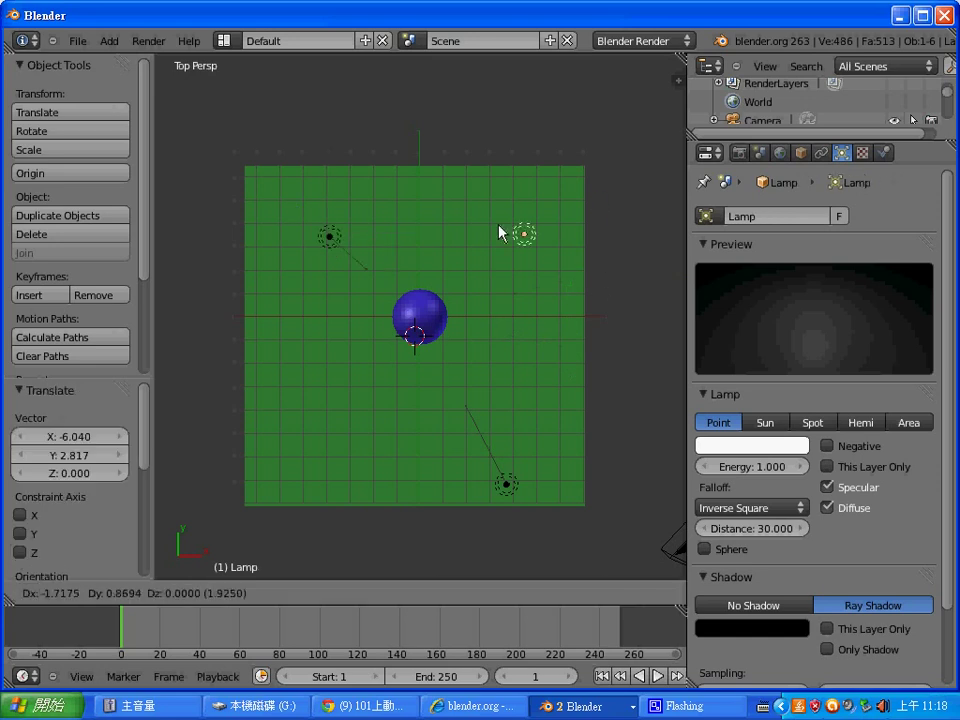
left_click(500, 232)
right_click(505, 488)
key("g")
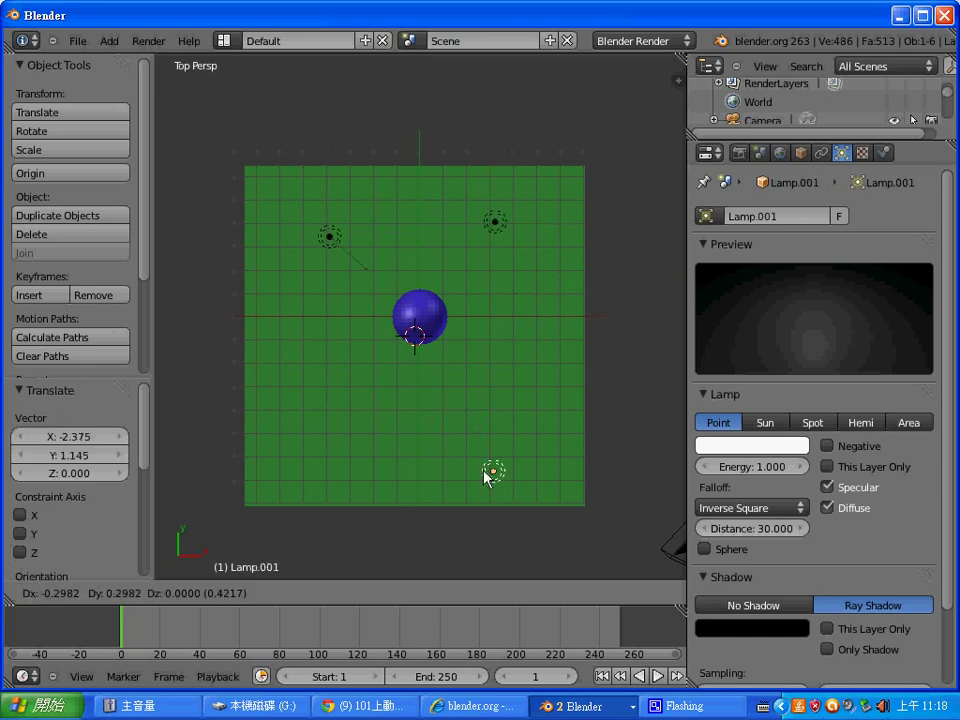
left_click(427, 460)
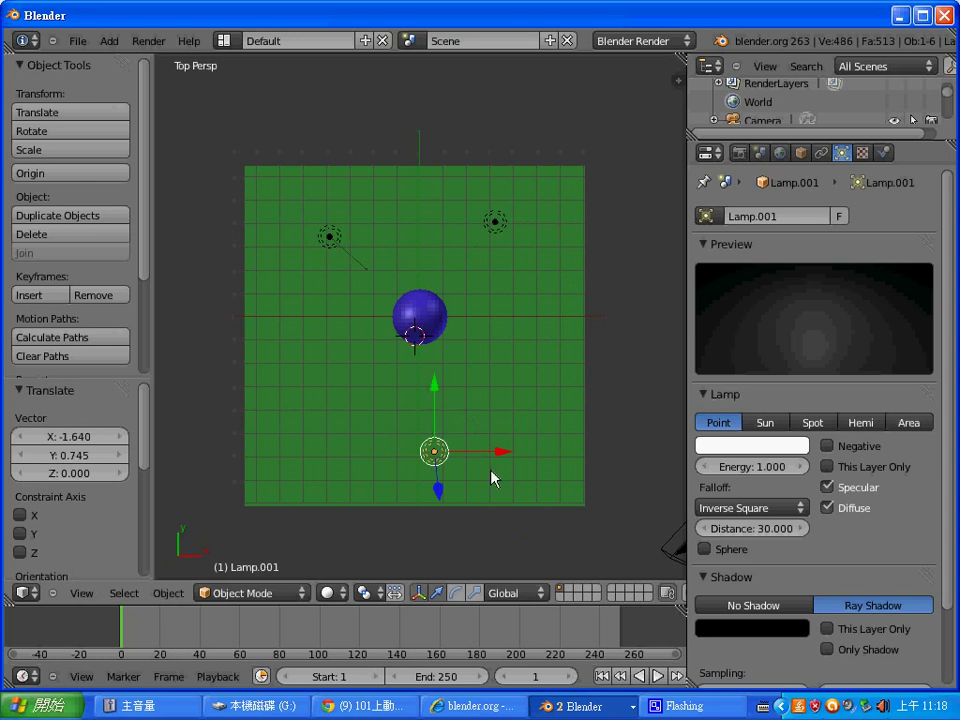
Test-render the scene to check the ball's multiple soft shadows
key("F12")
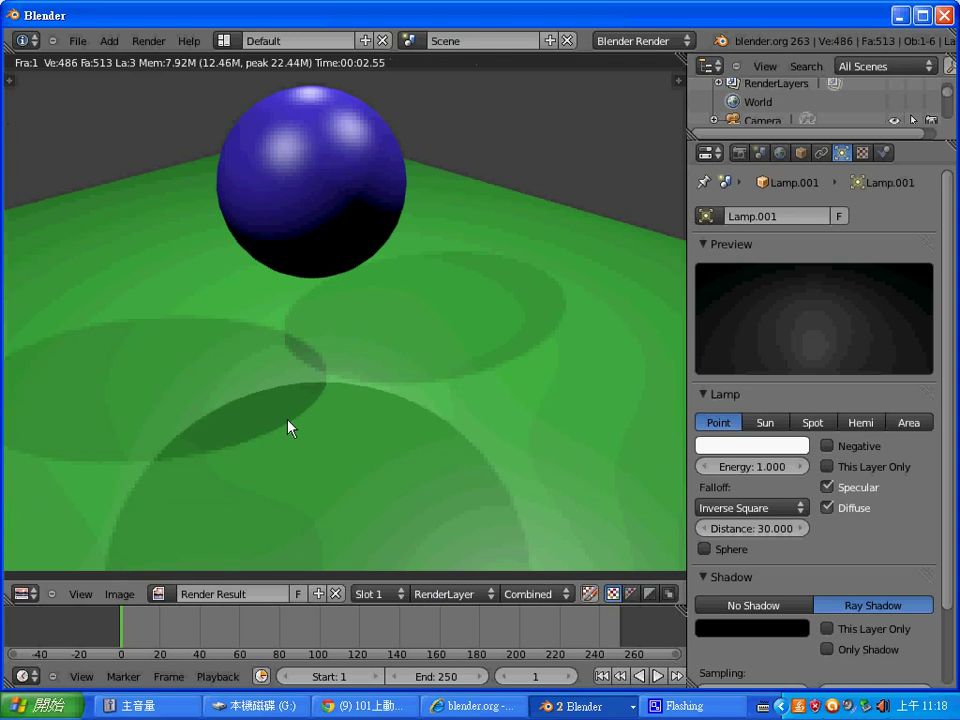
key("Escape")
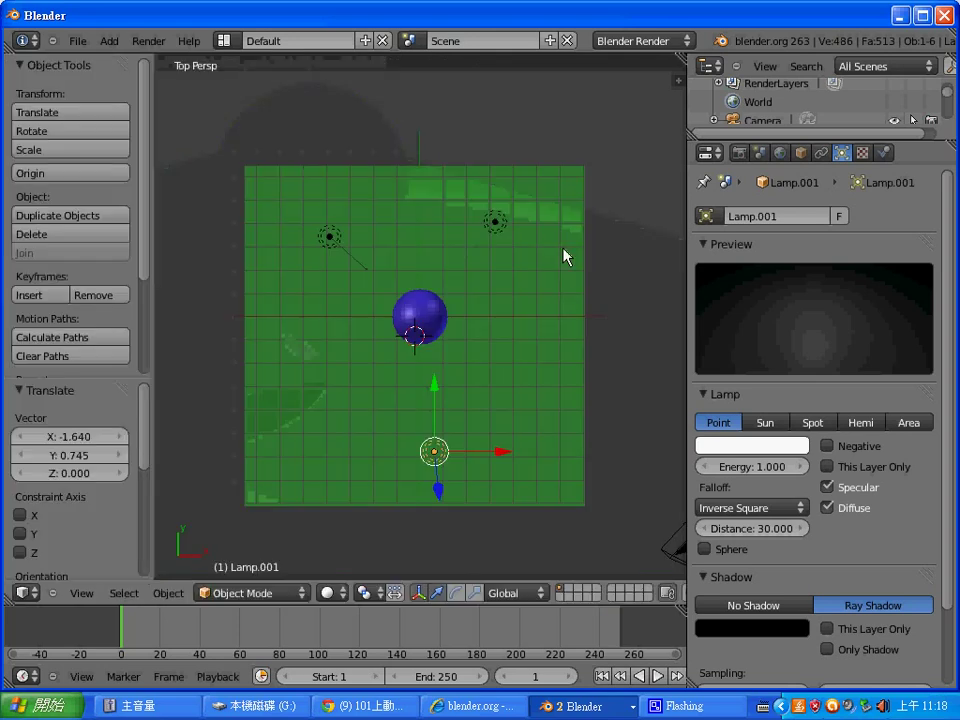
left_click(84, 593)
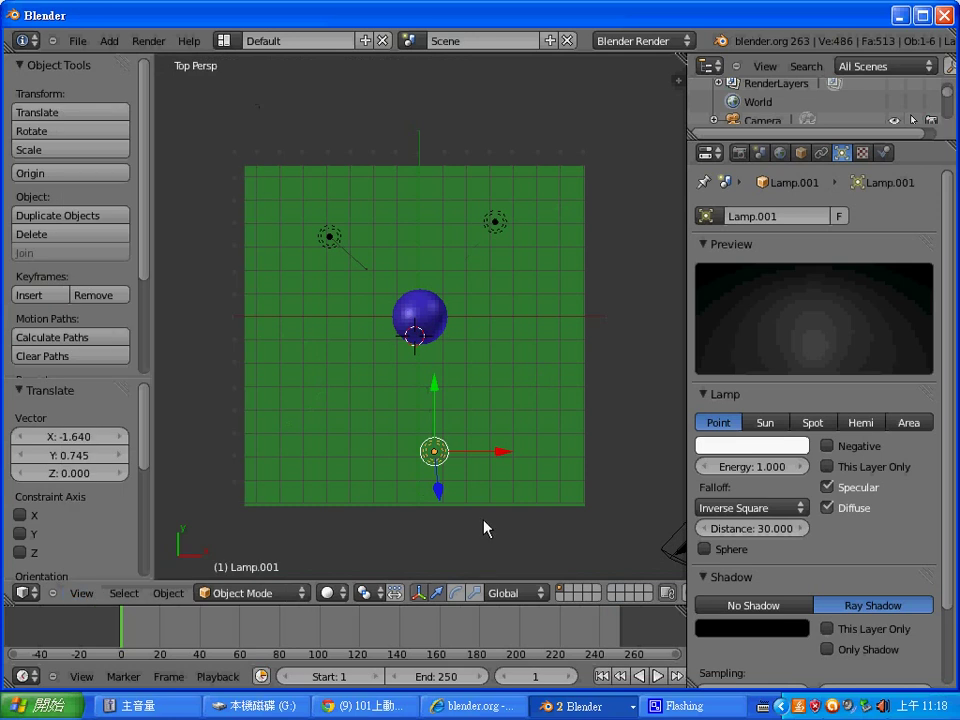
Set Lamp.001 as the scene's active camera
left_click(391, 530)
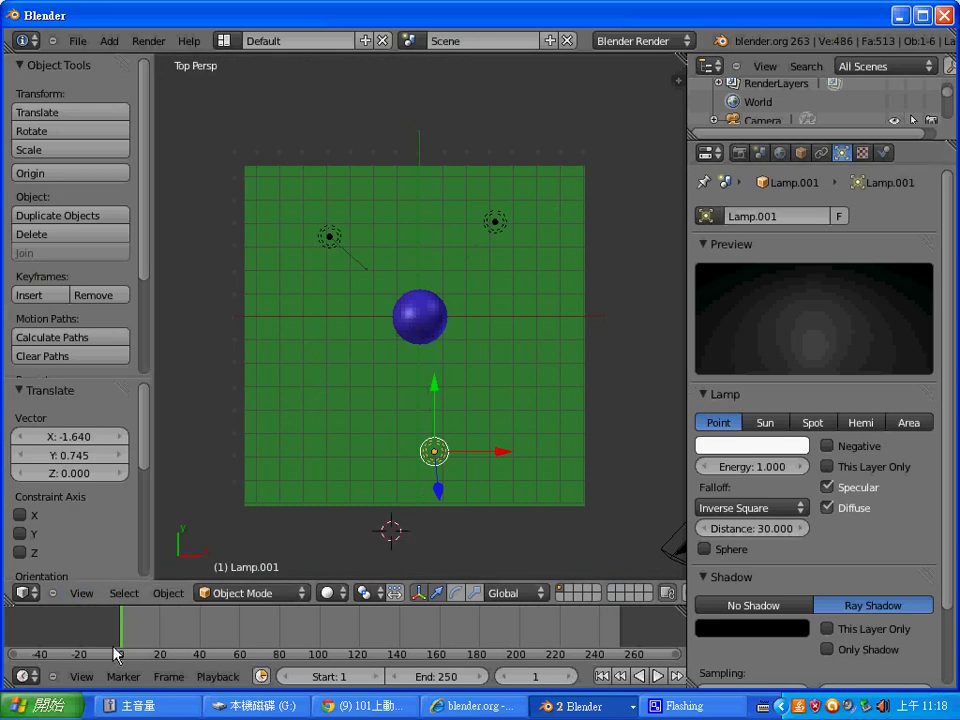
left_click(82, 593)
mouse_move(101, 401)
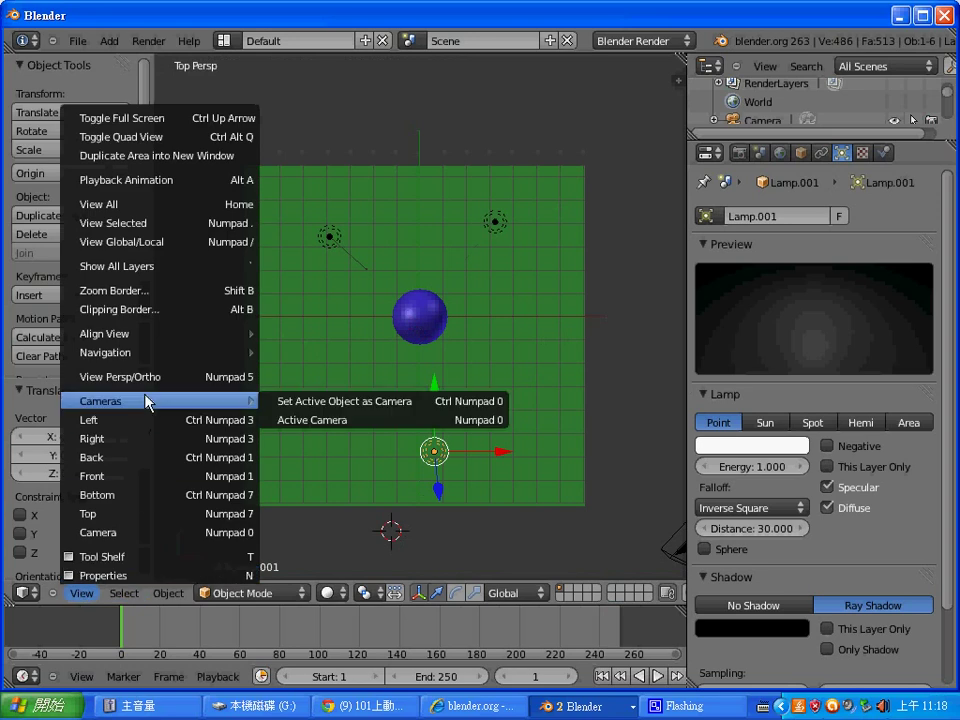
left_click(319, 400)
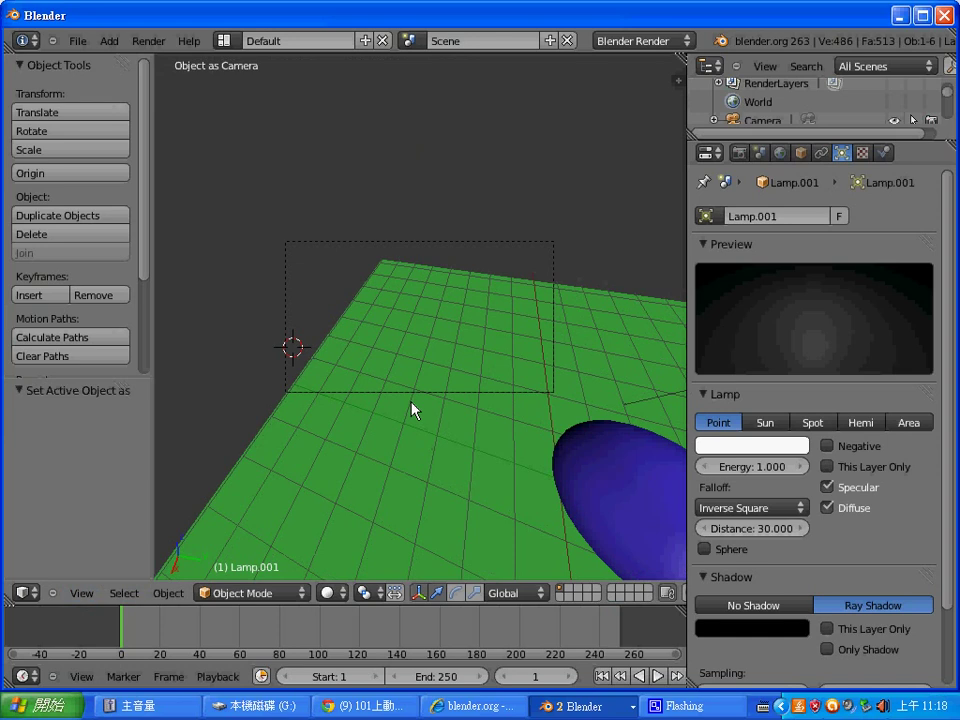
left_click(82, 593)
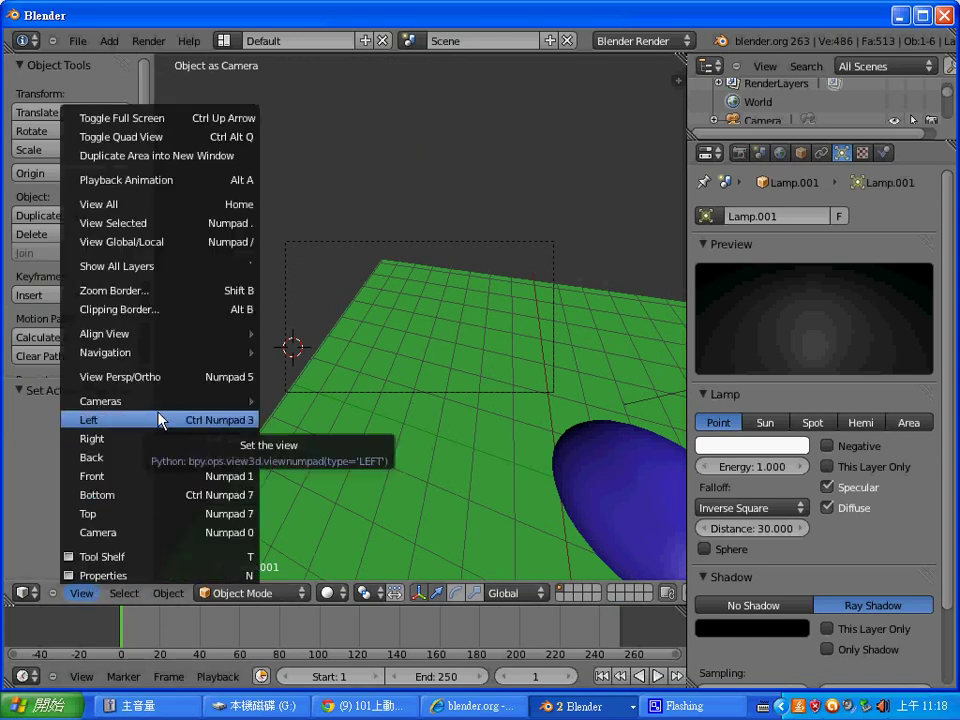
Orbit, pan and zoom to a free overview of the ball, plane and lamps
mouse_move(369, 508)
middle_mouse_down()
mouse_move(441, 498)
mouse_move(422, 411)
mouse_move(407, 426)
middle_mouse_up()
scroll(407, 426, "up", 3)
scroll(418, 420, "up", 2)
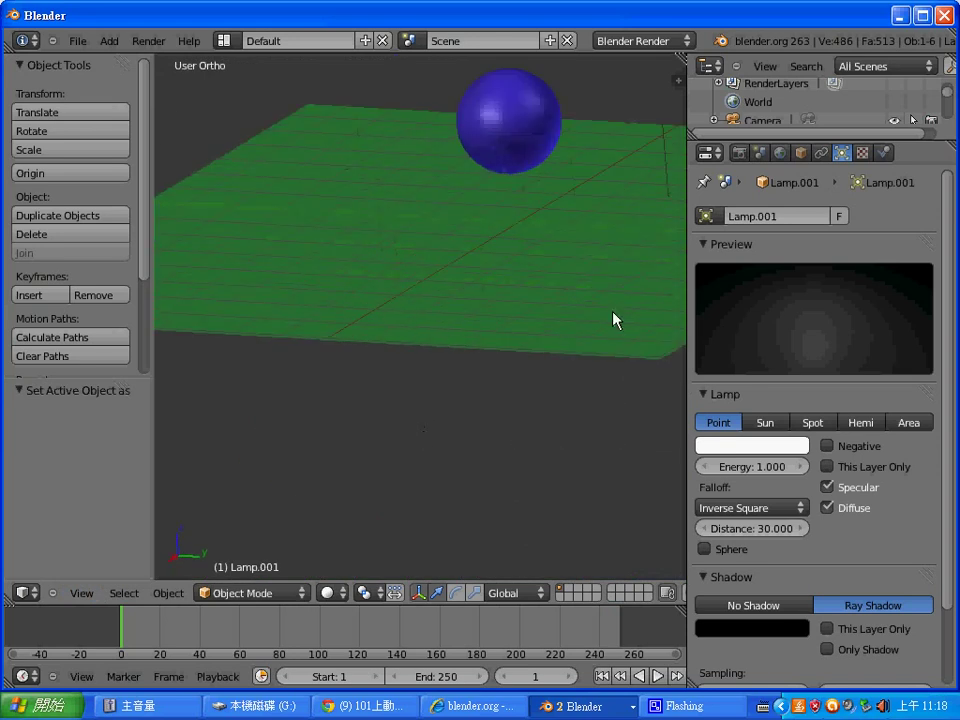
mouse_move(616, 320)
middle_mouse_down()
mouse_move(549, 386)
mouse_move(540, 527)
middle_mouse_up()
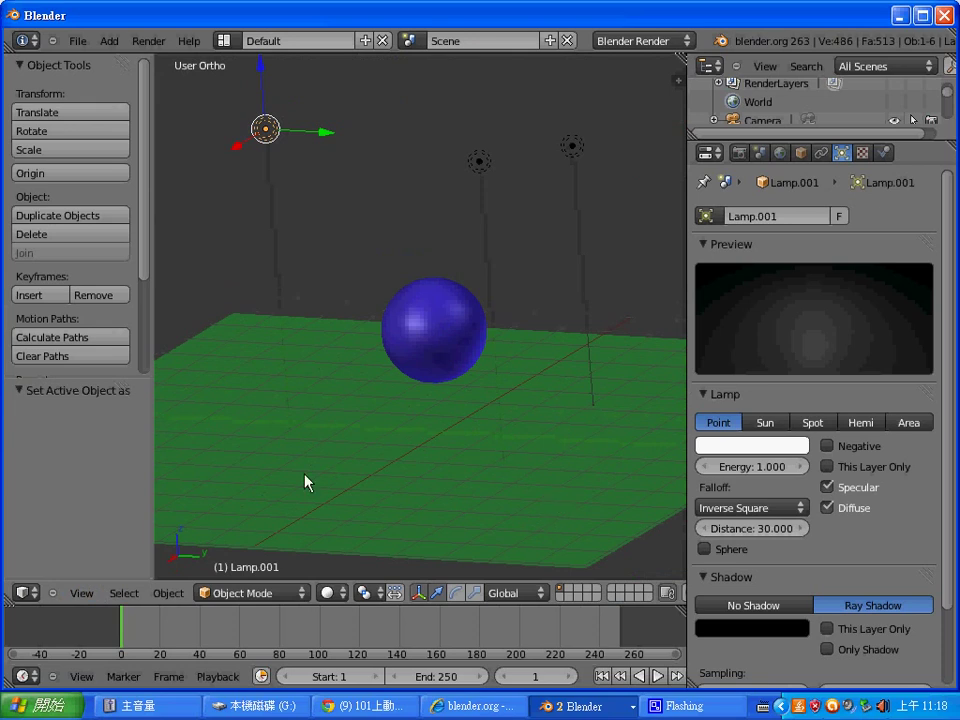
mouse_move(306, 482)
middle_mouse_down()
mouse_move(384, 480)
mouse_move(394, 454)
mouse_move(352, 472)
mouse_move(381, 476)
mouse_move(364, 469)
mouse_move(365, 480)
mouse_move(332, 422)
middle_mouse_up()
mouse_move(500, 456)
middle_mouse_down()
mouse_move(516, 452)
mouse_move(489, 458)
middle_mouse_up()
mouse_move(421, 170)
middle_mouse_down()
mouse_move(461, 184)
mouse_move(414, 456)
mouse_move(259, 336)
mouse_move(294, 298)
mouse_move(279, 332)
mouse_move(265, 330)
mouse_move(268, 304)
mouse_move(236, 336)
middle_mouse_up()
scroll(266, 332, "down", 2)
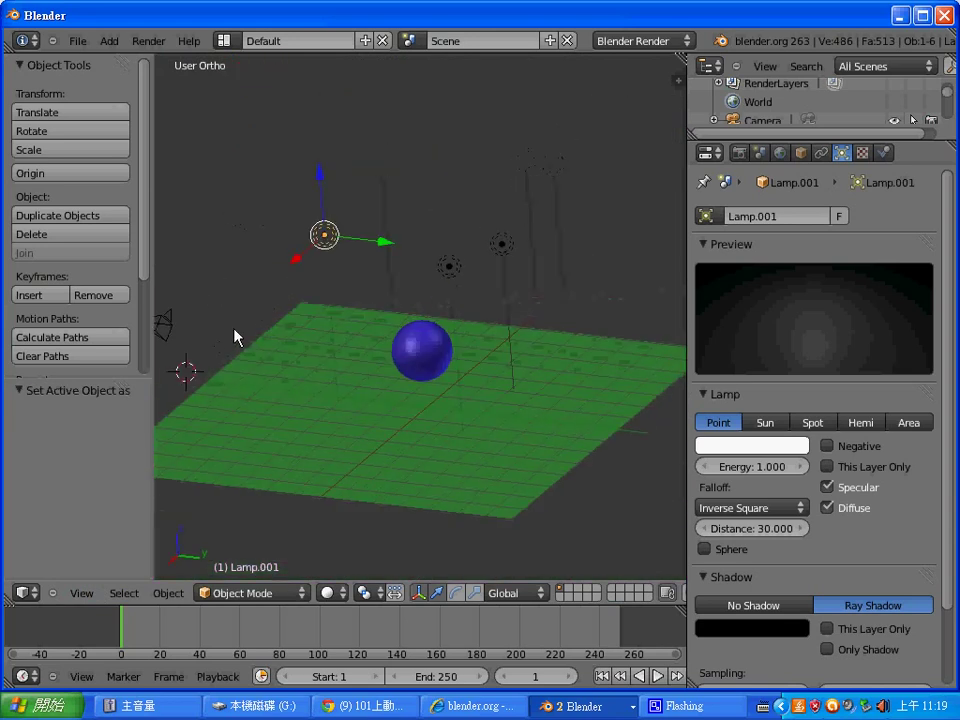
middle_click_drag(630, 439, 561, 454)
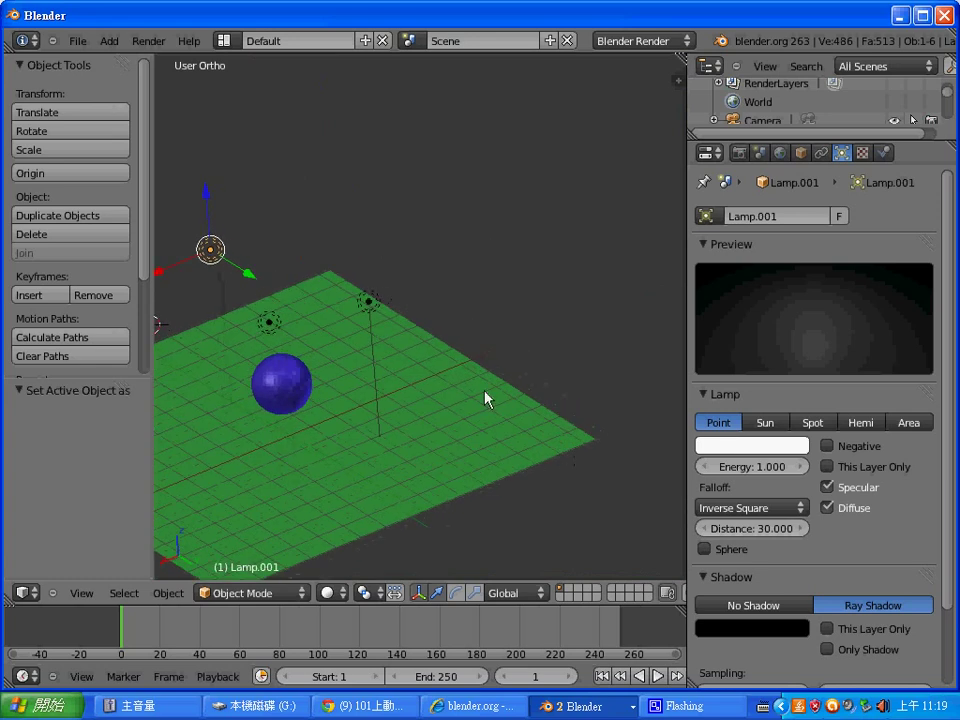
mouse_move(485, 399)
middle_mouse_down("shift")
mouse_move(596, 261)
mouse_move(557, 316)
middle_mouse_up("shift")
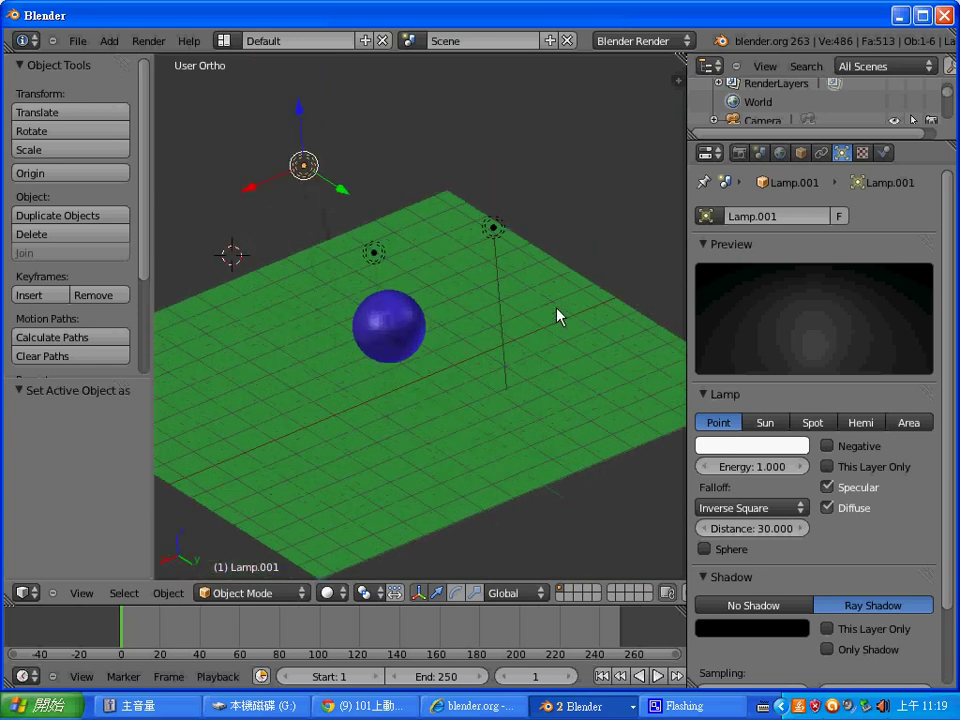
scroll(557, 316, "up", 1)
scroll(557, 316, "up", 1)
scroll(557, 316, "down", 1)
scroll(557, 316, "up", 1)
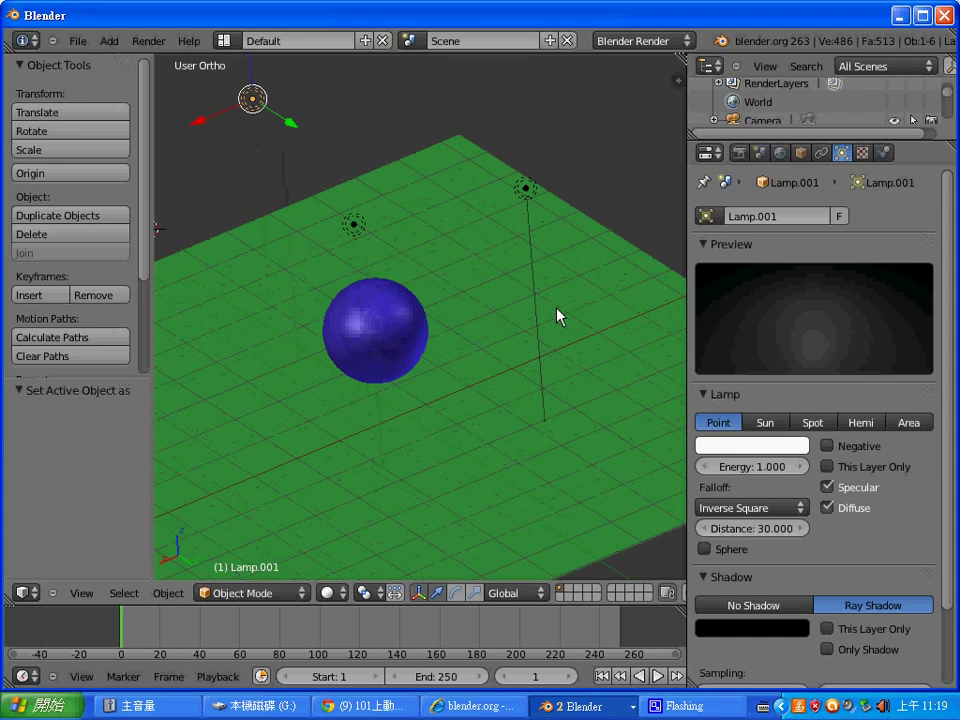
scroll(557, 316, "down", 1)
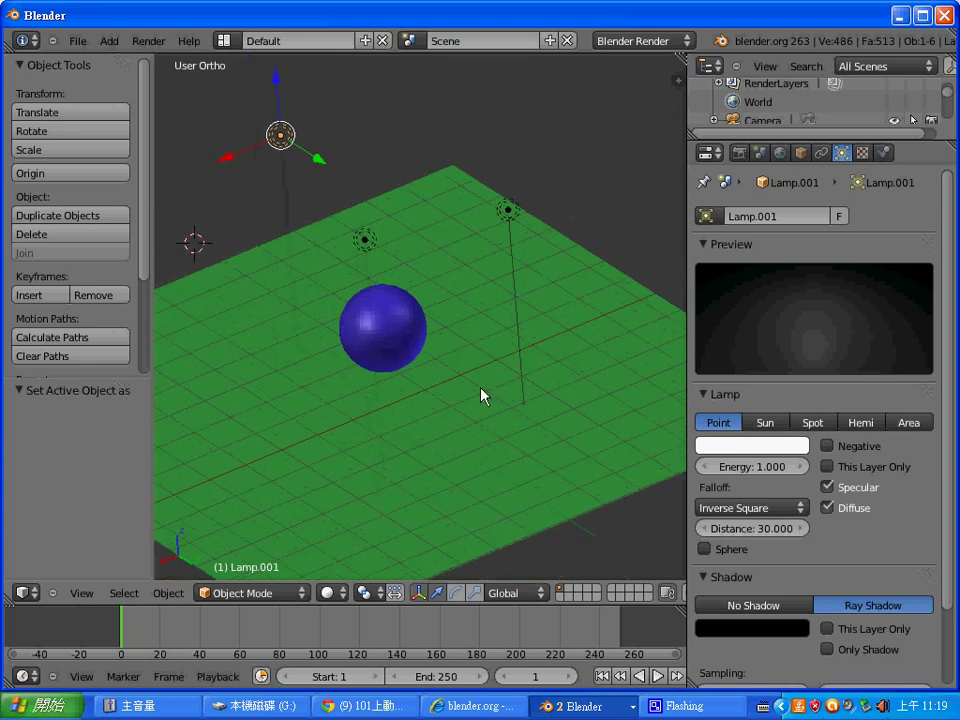
Align the Lamp.001 camera to the current view
key("ctrl+alt+KP_0")
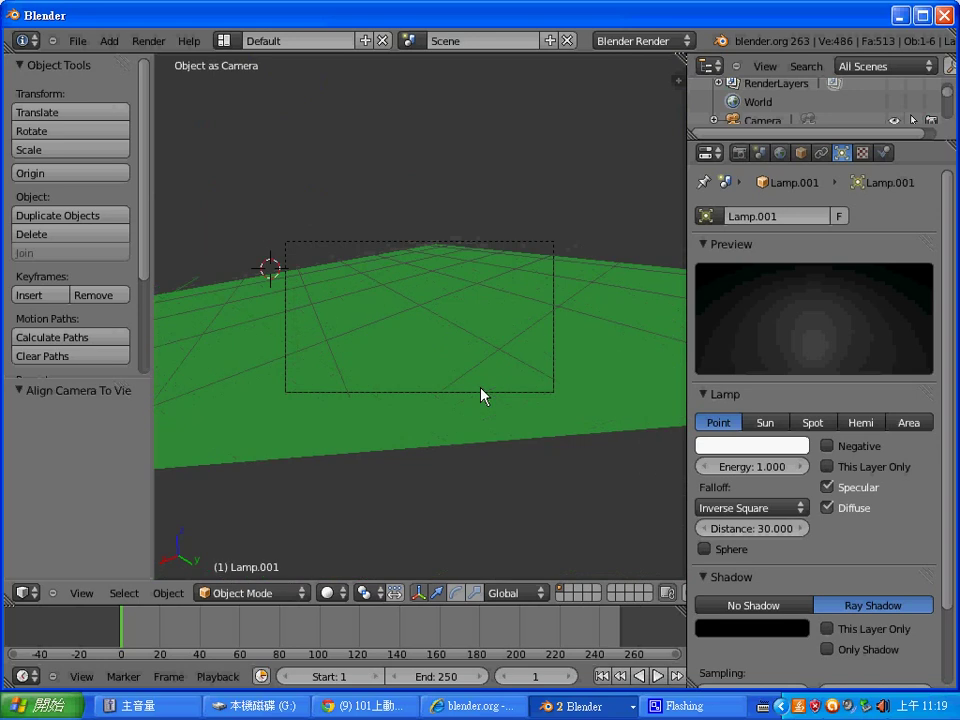
scroll(510, 375, "down", 5)
scroll(510, 370, "up", 5)
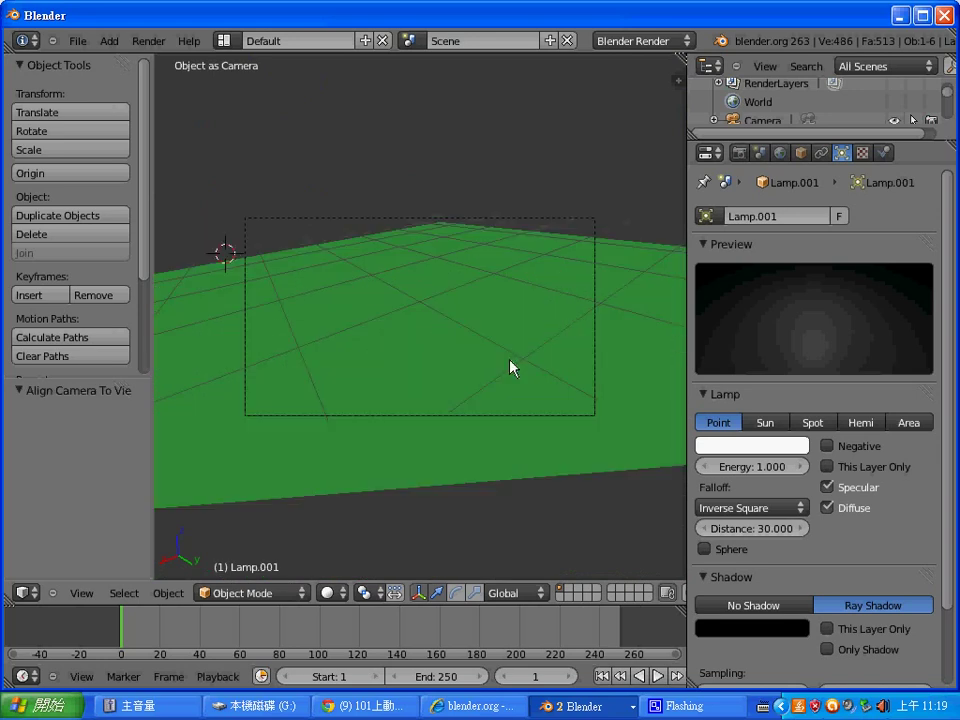
scroll(510, 366, "up", 3)
scroll(512, 369, "down", 5)
scroll(512, 371, "up", 5)
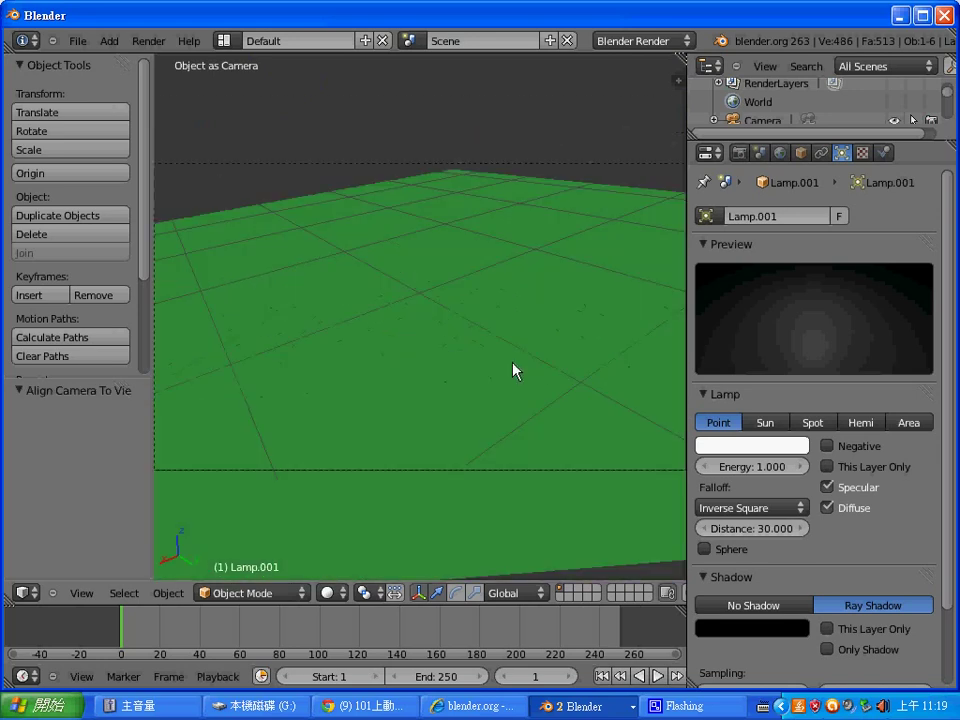
scroll(513, 370, "down", 4)
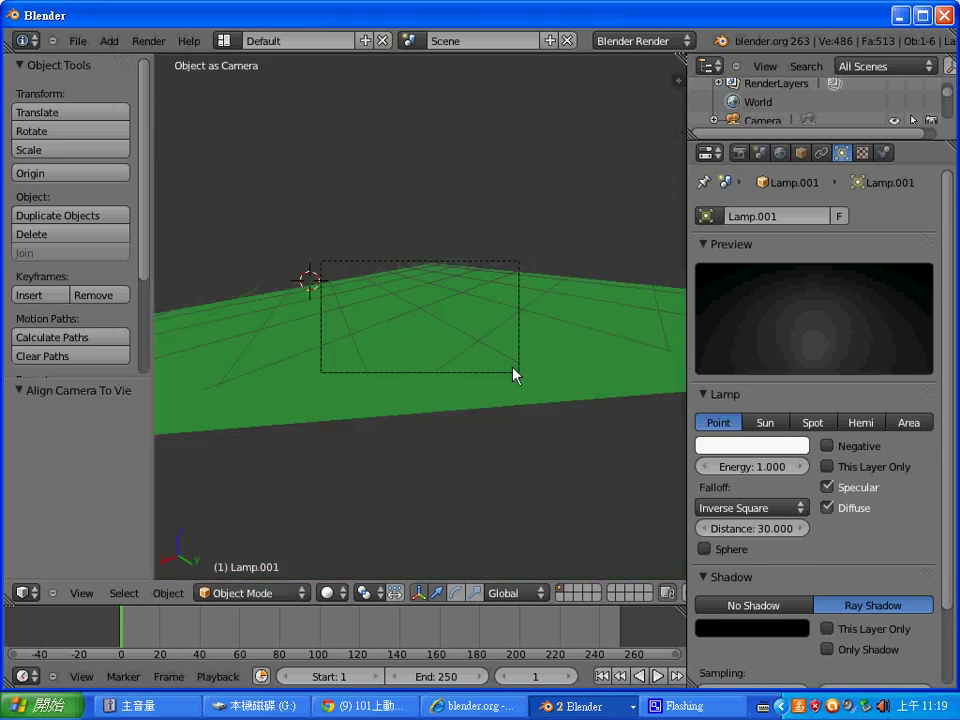
left_click(82, 593)
scroll(520, 532, "down", 4)
scroll(518, 529, "up", 7)
Orbit to a lower angle, then look through the Lamp.001 camera again
key("KP_0")
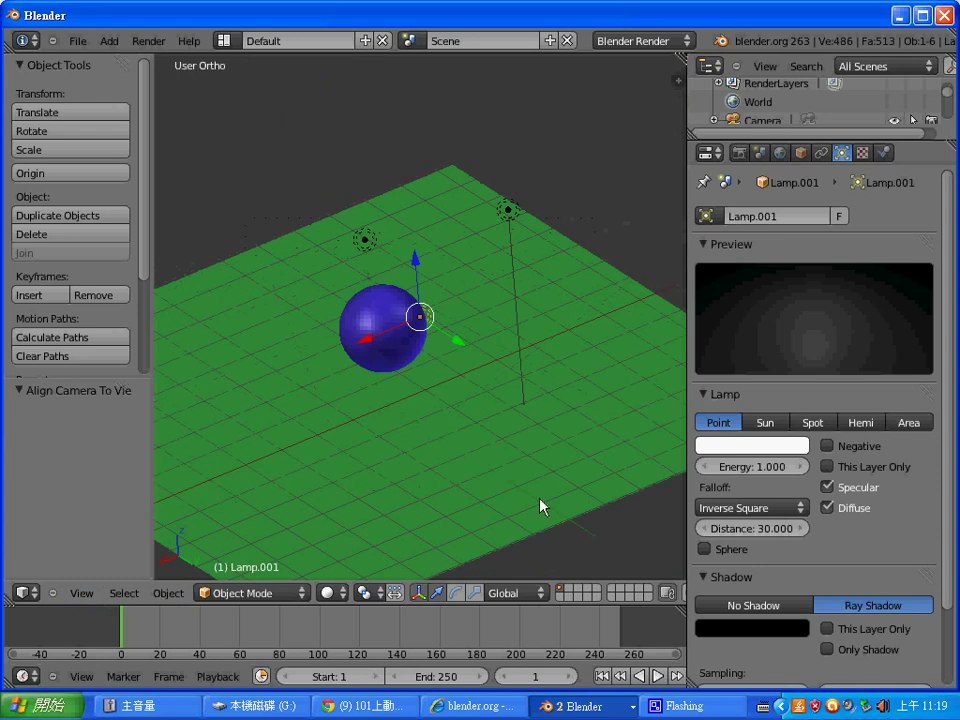
middle_click_drag(536, 508, 541, 483)
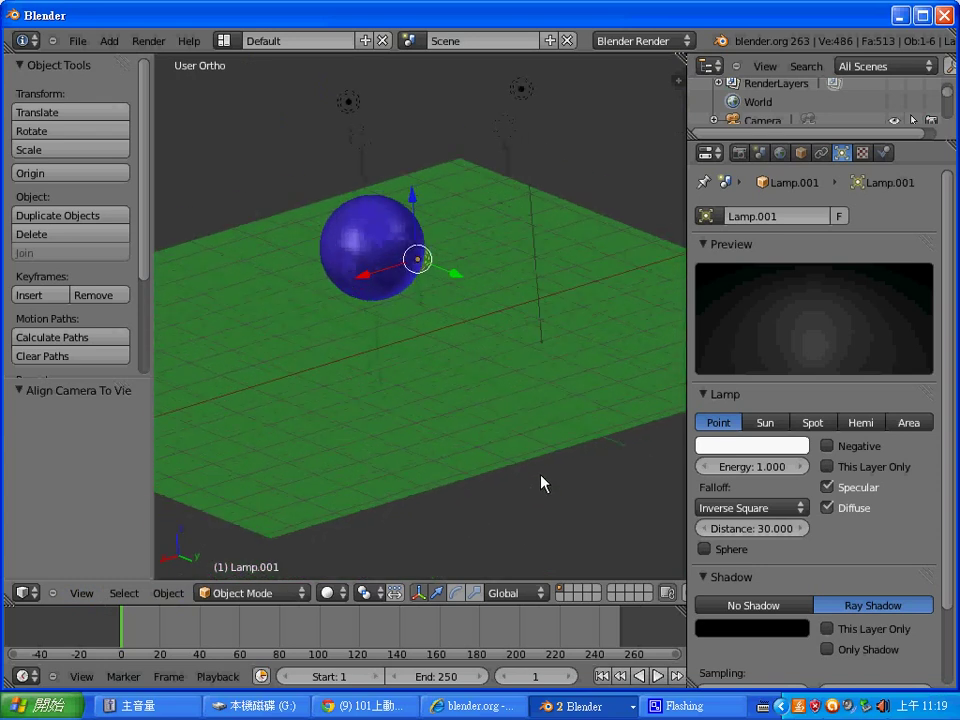
scroll(540, 478, "up", 3)
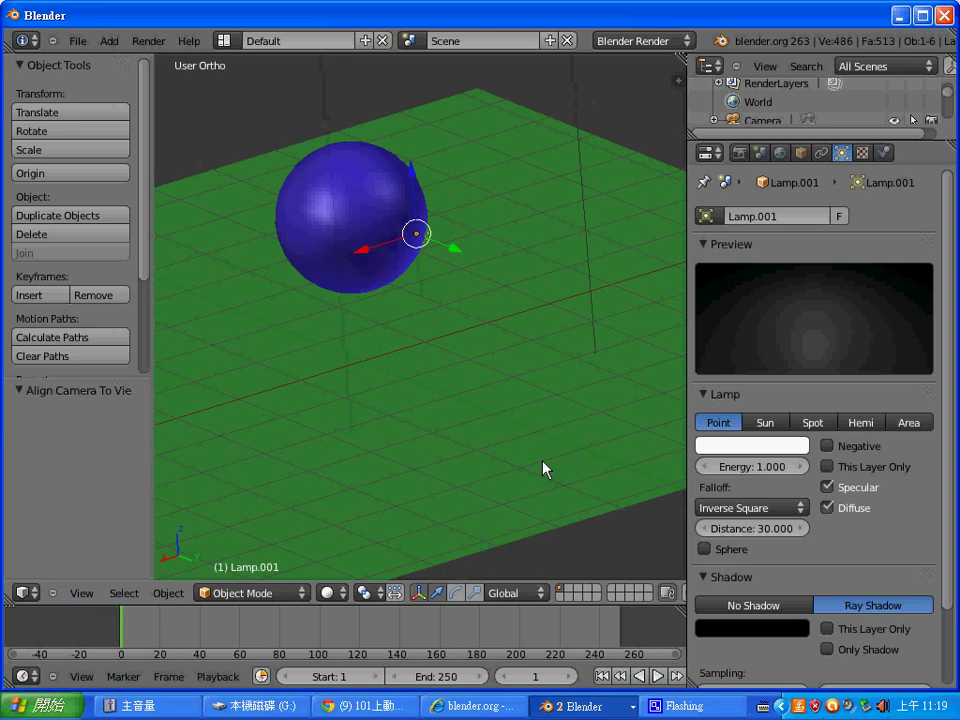
middle_click_drag(544, 465, 540, 463)
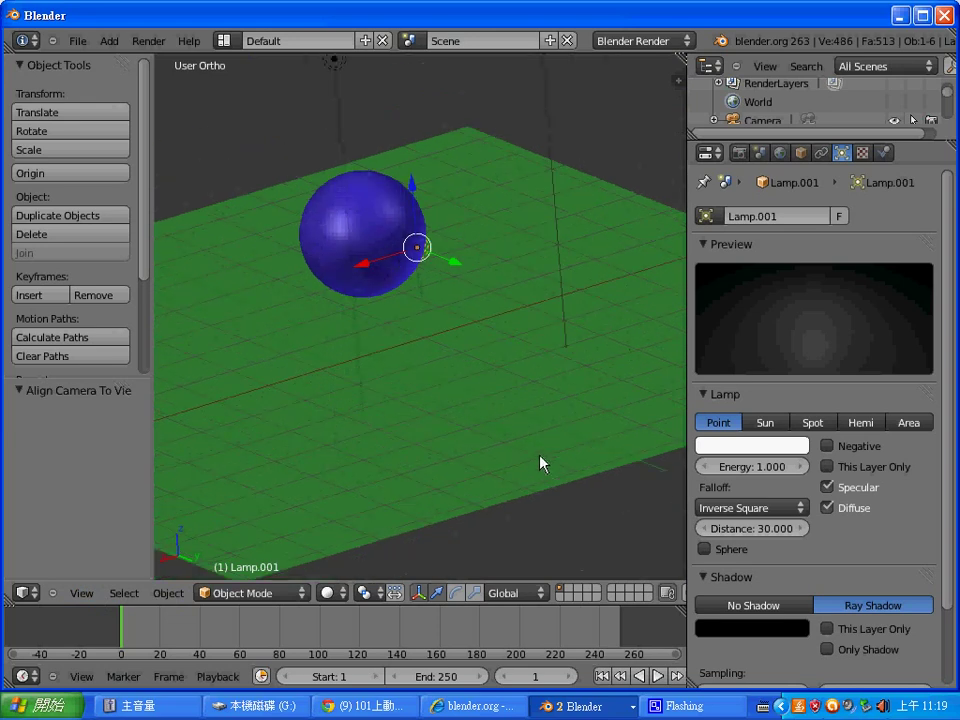
key("ctrl+KP_0")
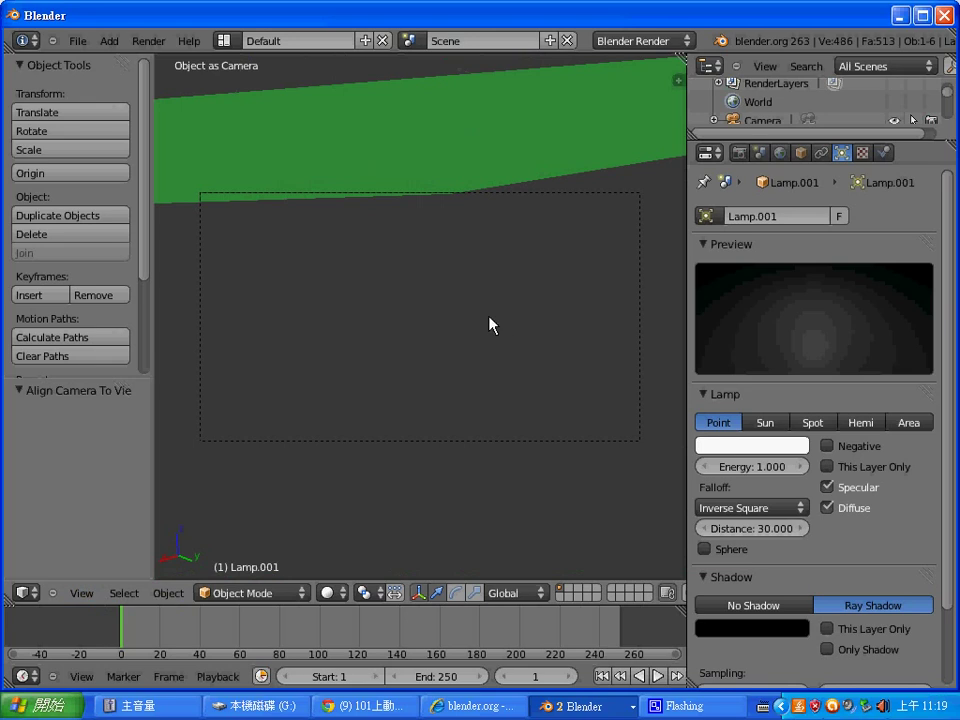
Move the lamp camera by X -0.199, Y -0.260, Z 0.931 so the plane fills the lower frame
key("g")
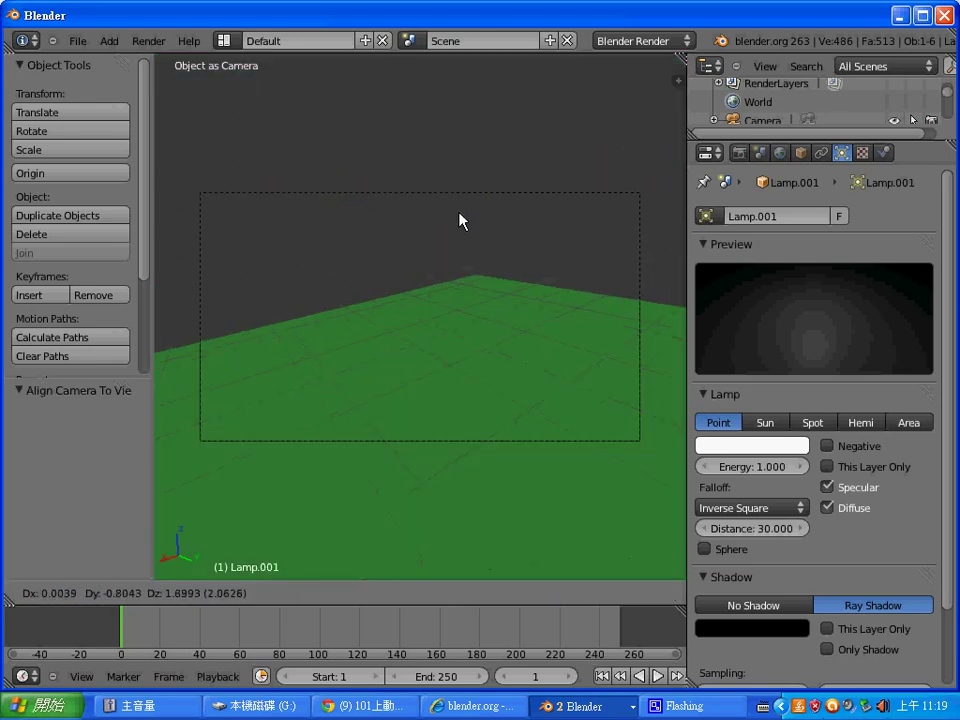
right_click(463, 278)
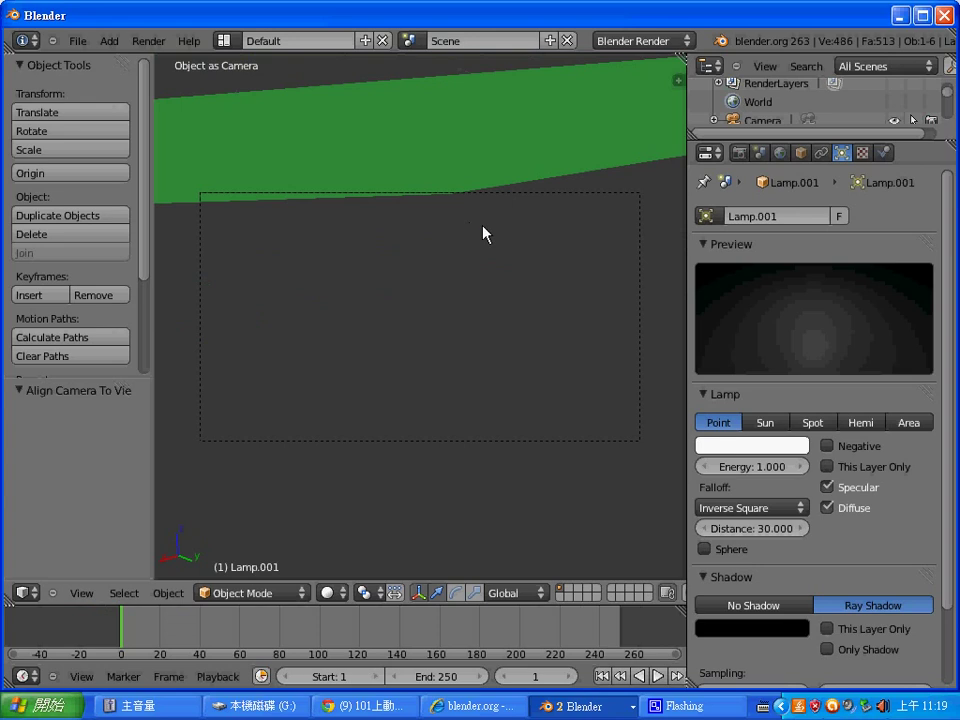
key("g")
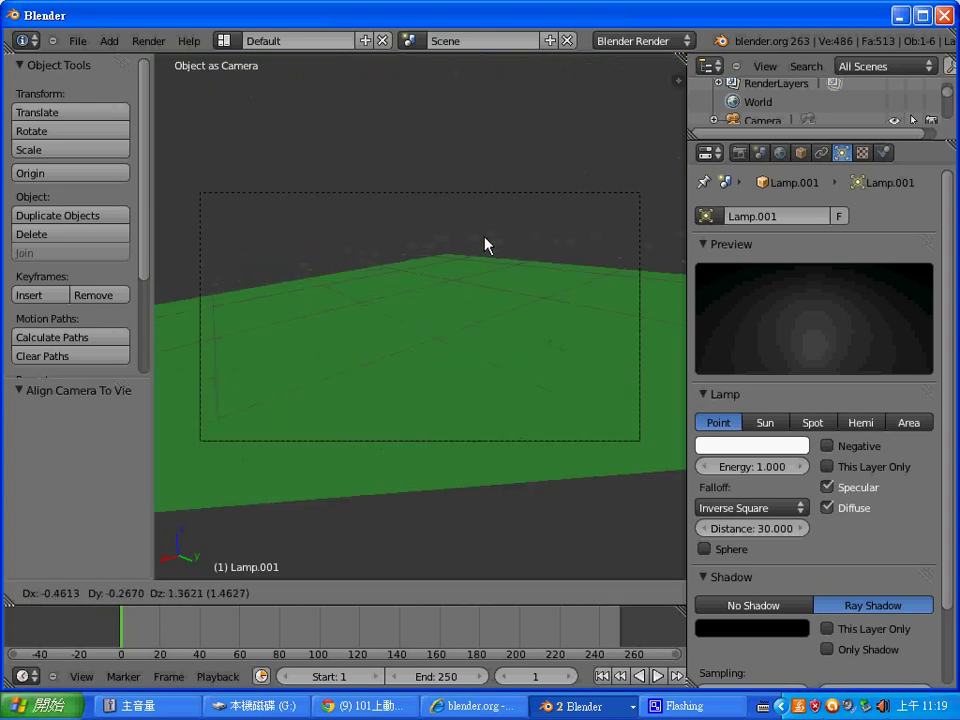
left_click(478, 266)
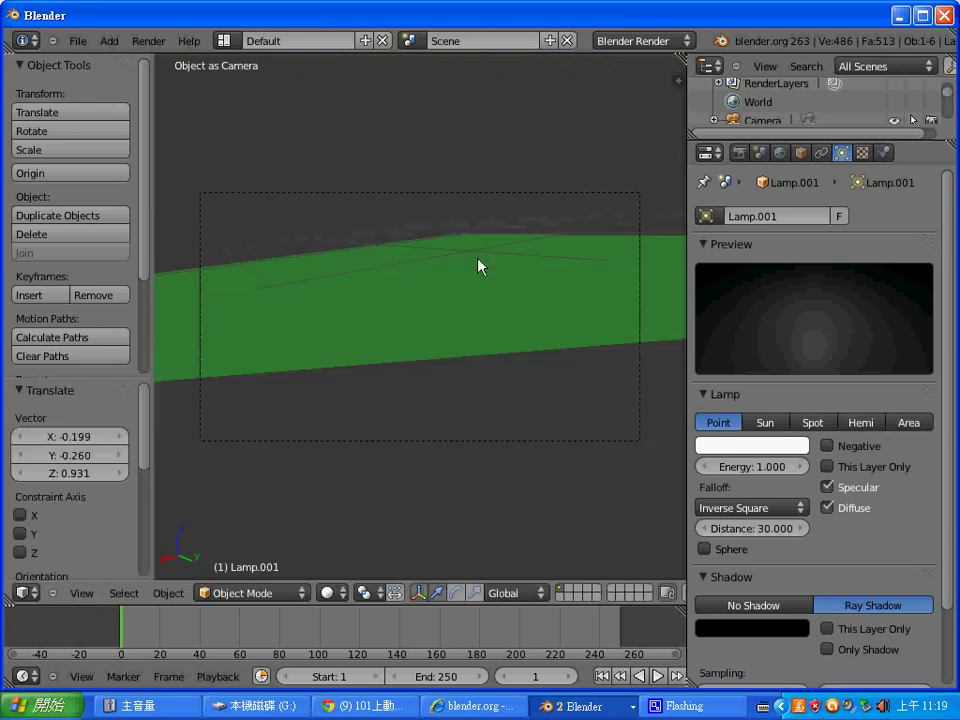
right_click(478, 266)
key("g")
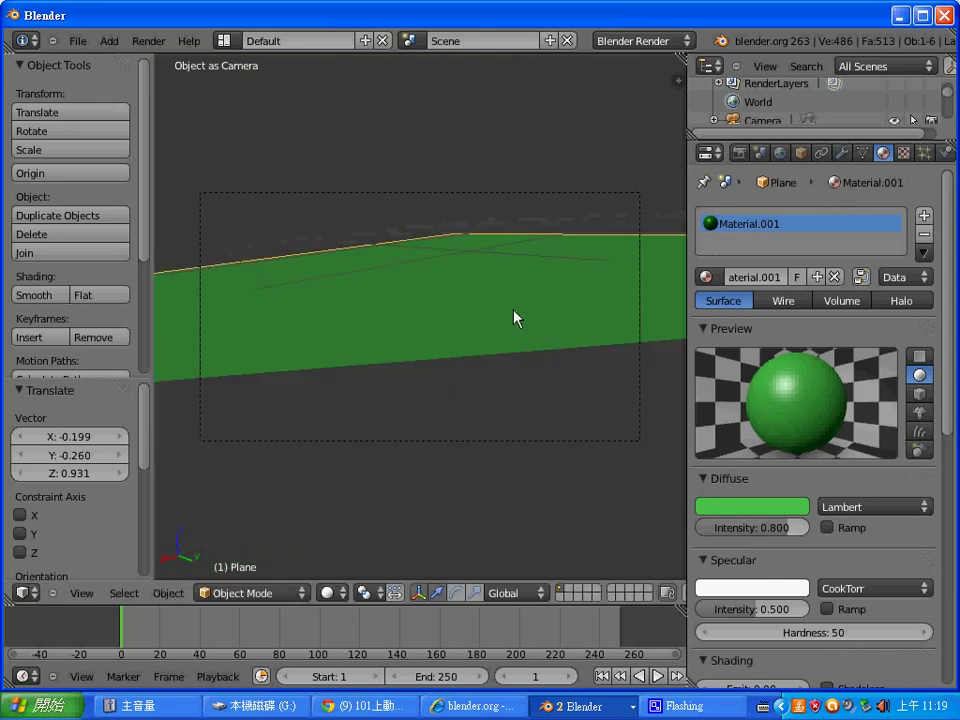
Cancel the plane move and orbit out of camera view across the green plane
key("g")
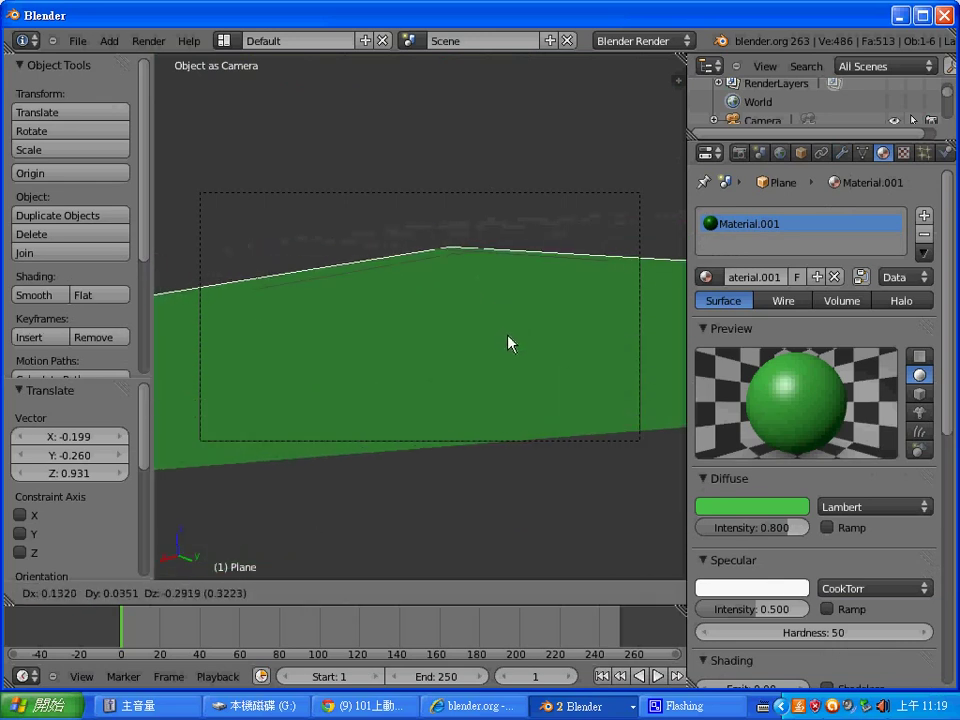
right_click(508, 343)
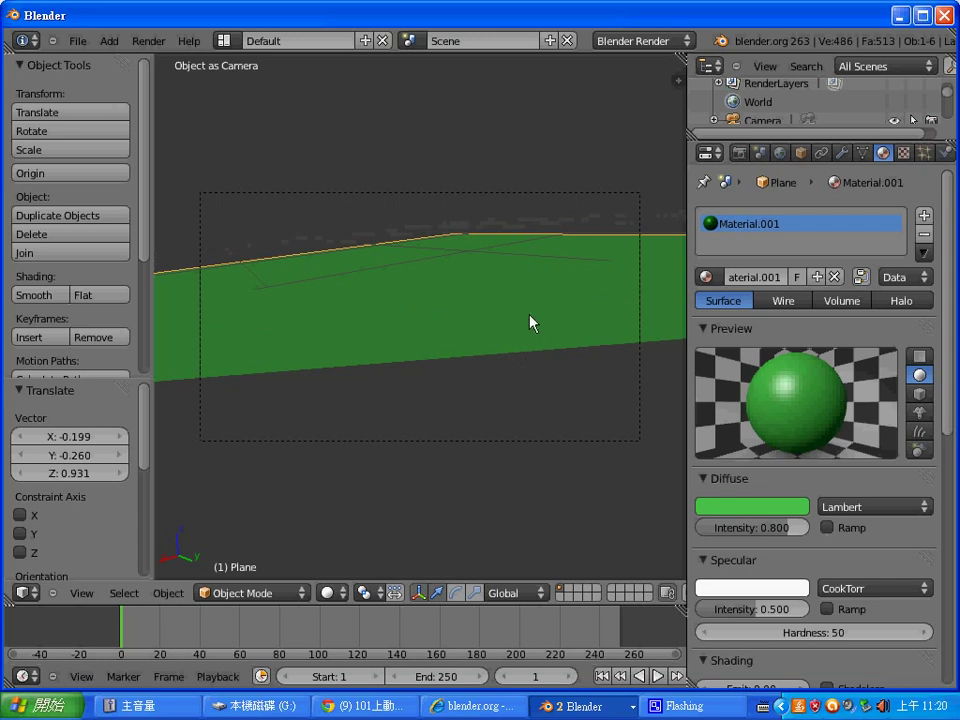
scroll(540, 315, "up", 2)
scroll(542, 315, "down", 2)
scroll(546, 317, "down", 5)
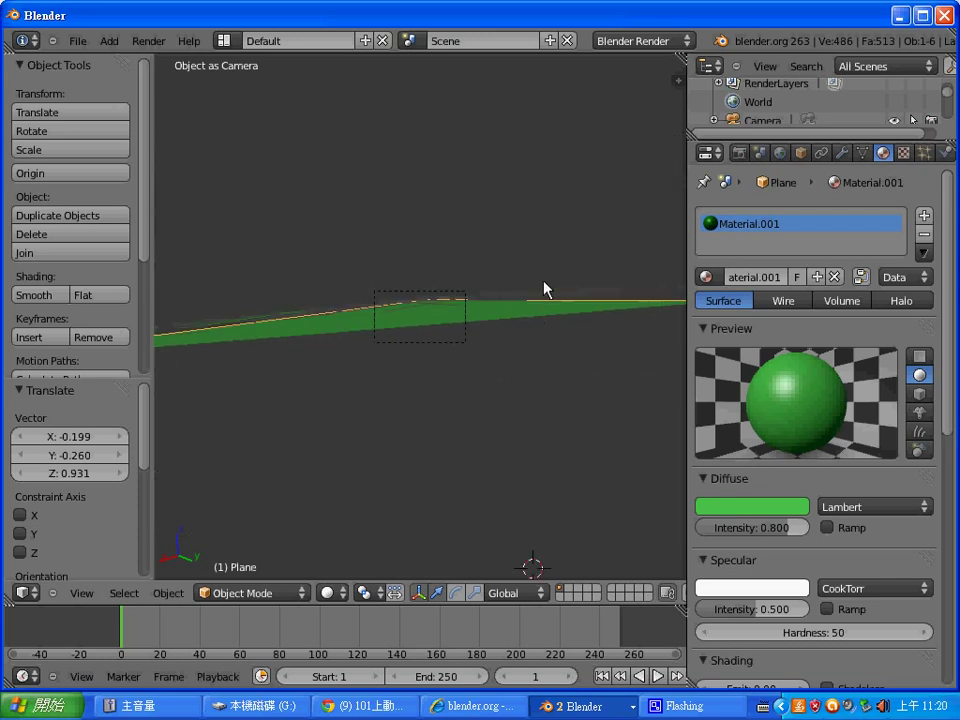
mouse_move(544, 289)
middle_mouse_down()
mouse_move(542, 330)
mouse_move(562, 299)
middle_mouse_up()
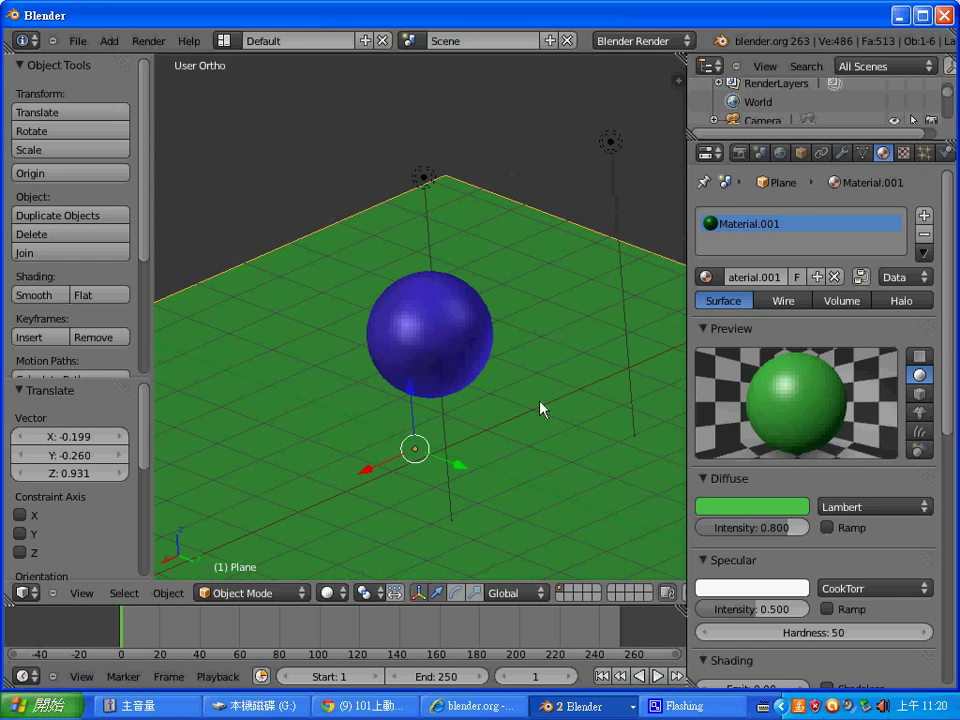
left_click(94, 594)
Align the active lamp camera to this new view across the plane
key("ctrl+alt+KP_0")
scroll(563, 371, "up", 3)
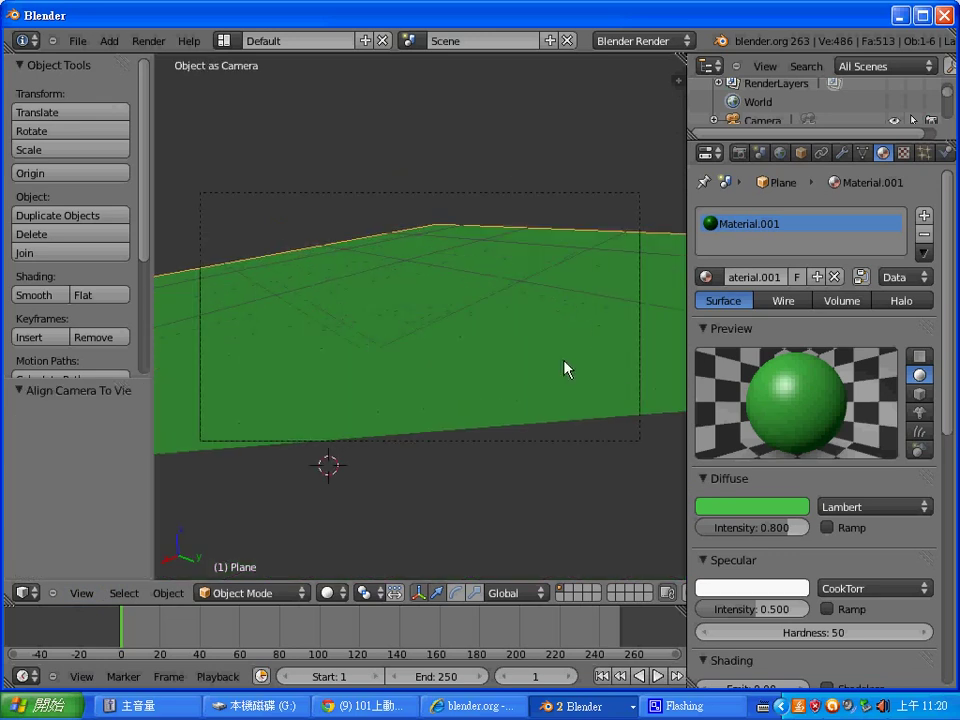
scroll(563, 369, "down", 3)
scroll(560, 370, "down", 3)
left_click(84, 594)
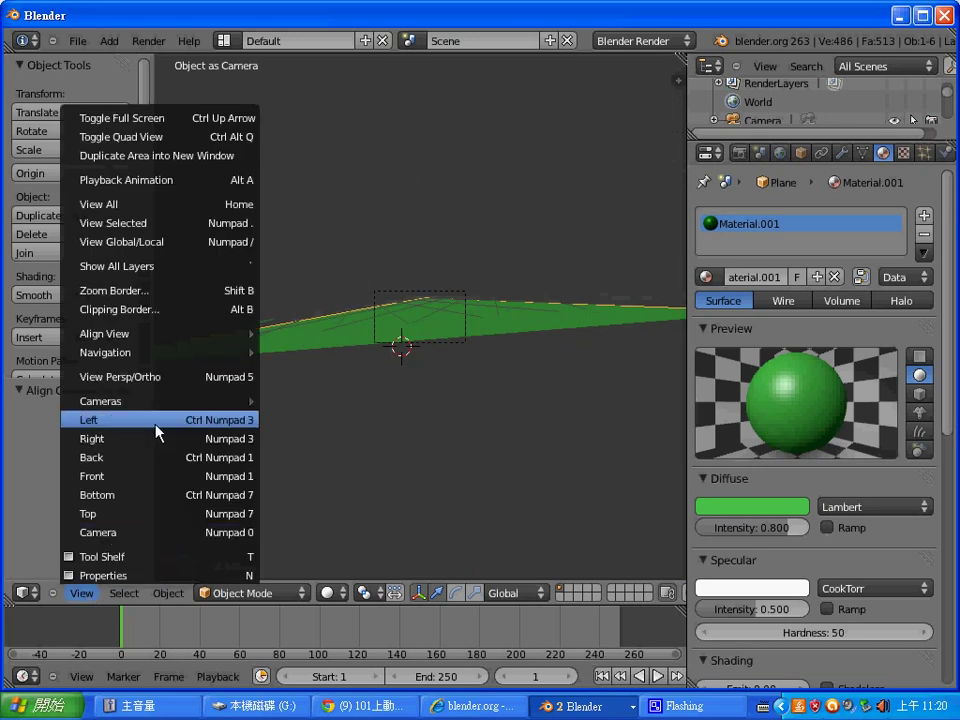
mouse_move(101, 401)
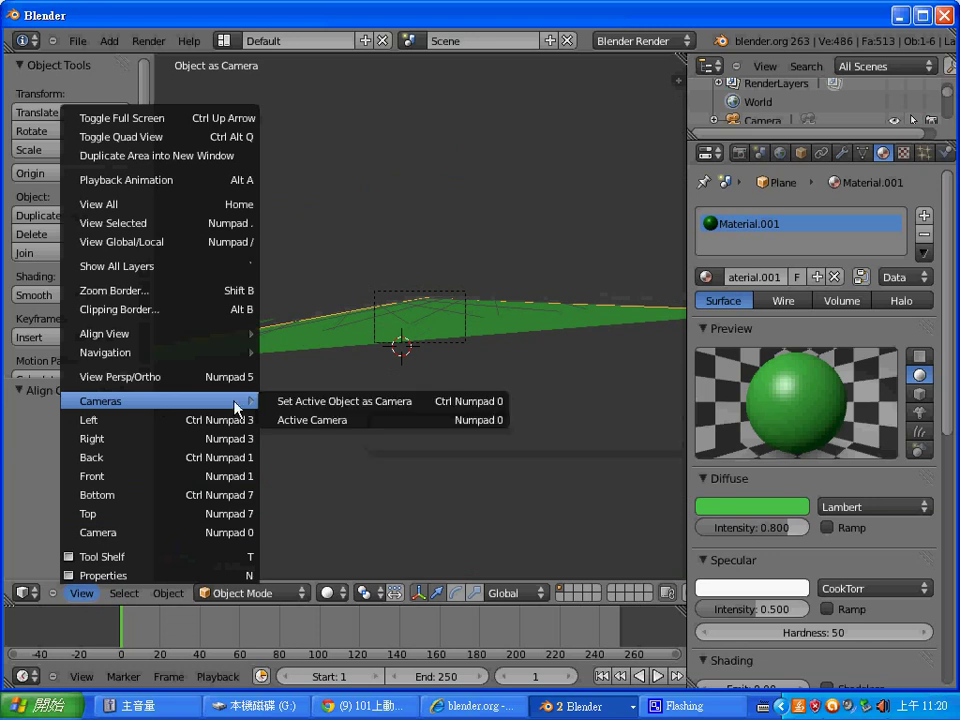
Select the camera, then the blue sphere, and add a Track To constraint aimed at the sphere
left_click(186, 520)
mouse_move(668, 325)
middle_mouse_down()
mouse_move(465, 390)
mouse_move(475, 270)
middle_mouse_up()
mouse_move(567, 304)
middle_mouse_down()
mouse_move(516, 236)
mouse_move(392, 122)
mouse_move(437, 441)
middle_mouse_up()
right_click(385, 398)
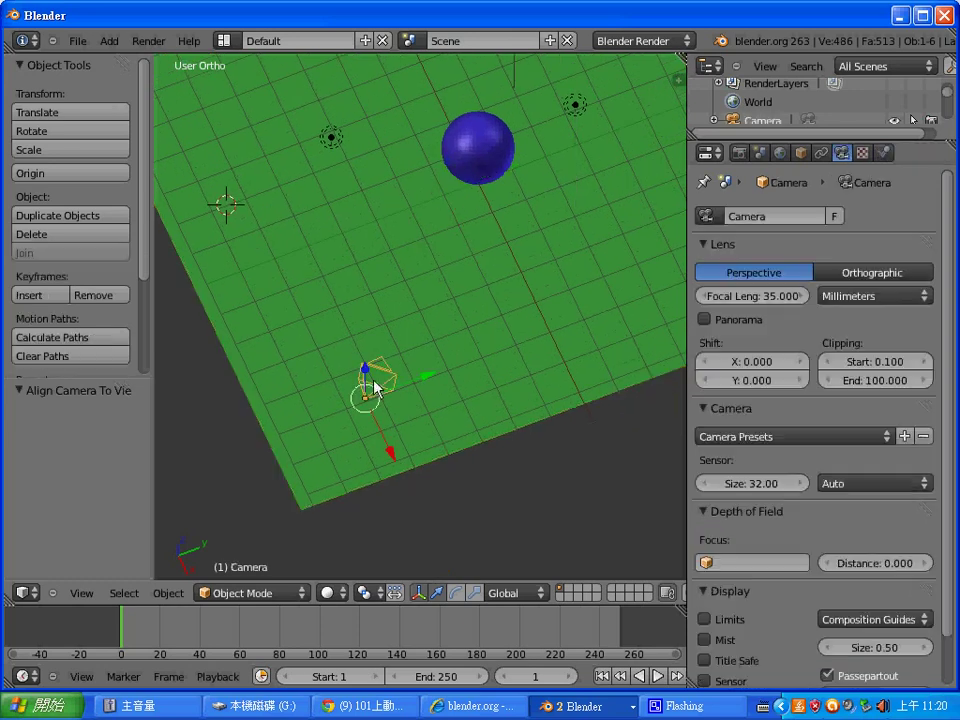
right_click(492, 160)
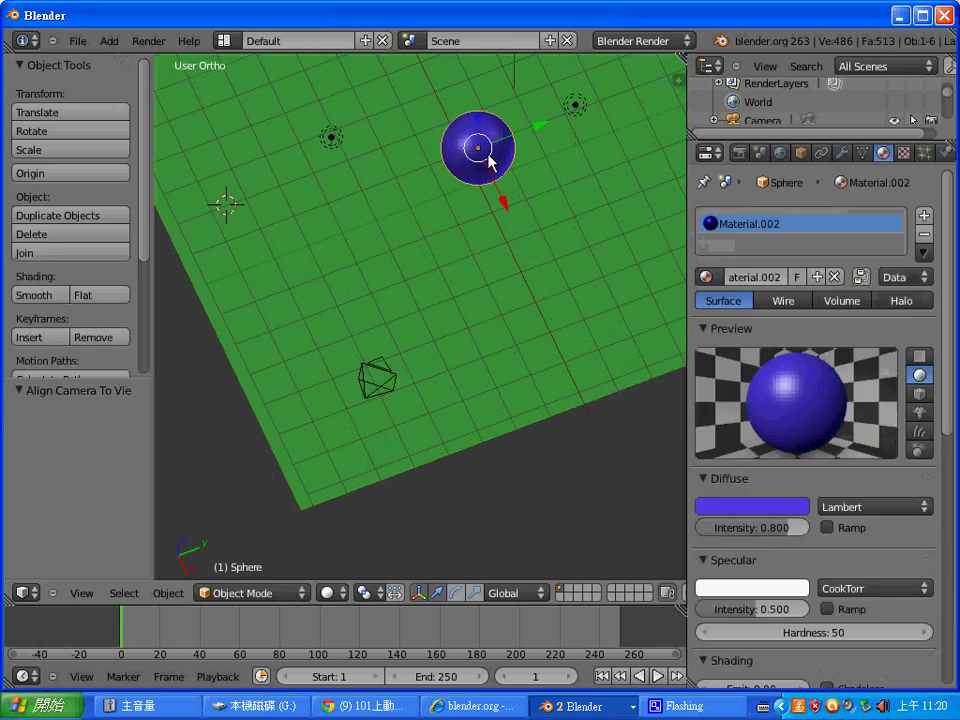
right_click(375, 391)
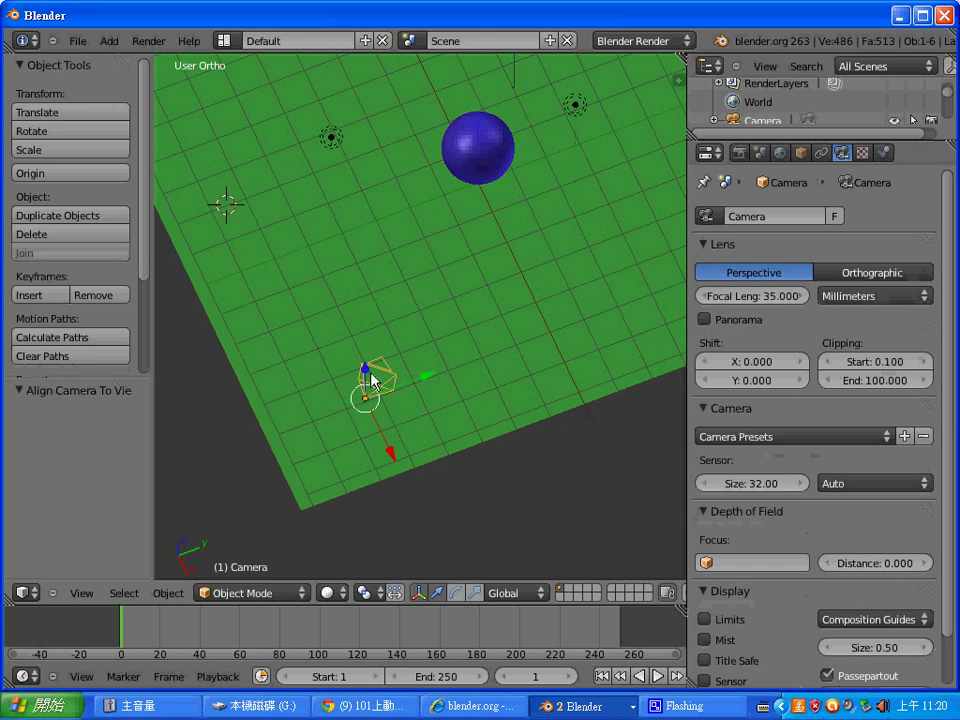
right_click(500, 163)
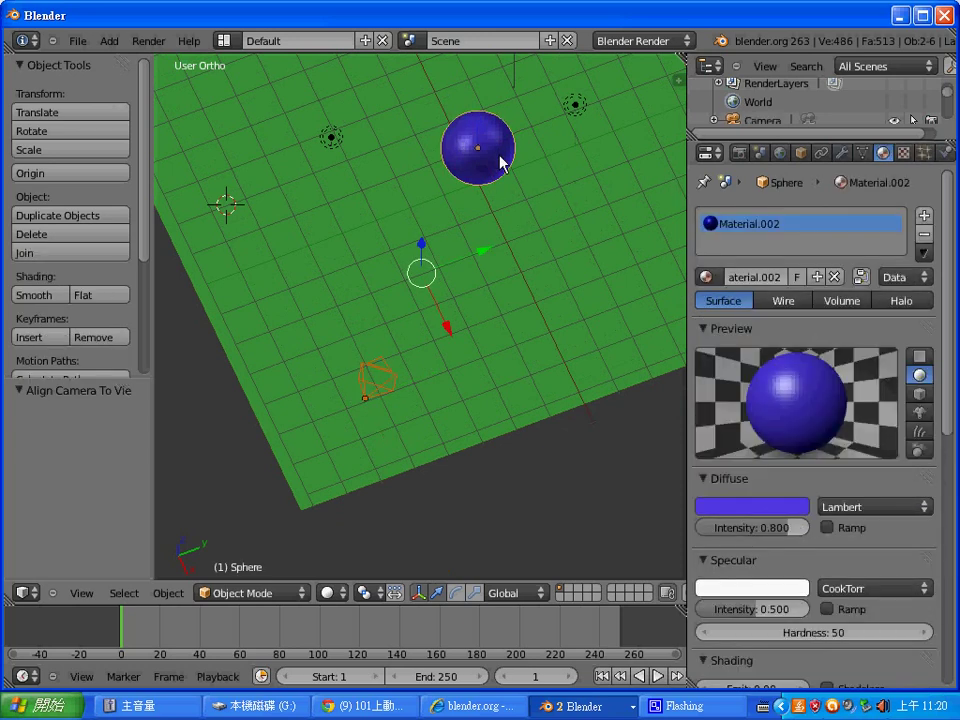
key("ctrl+t")
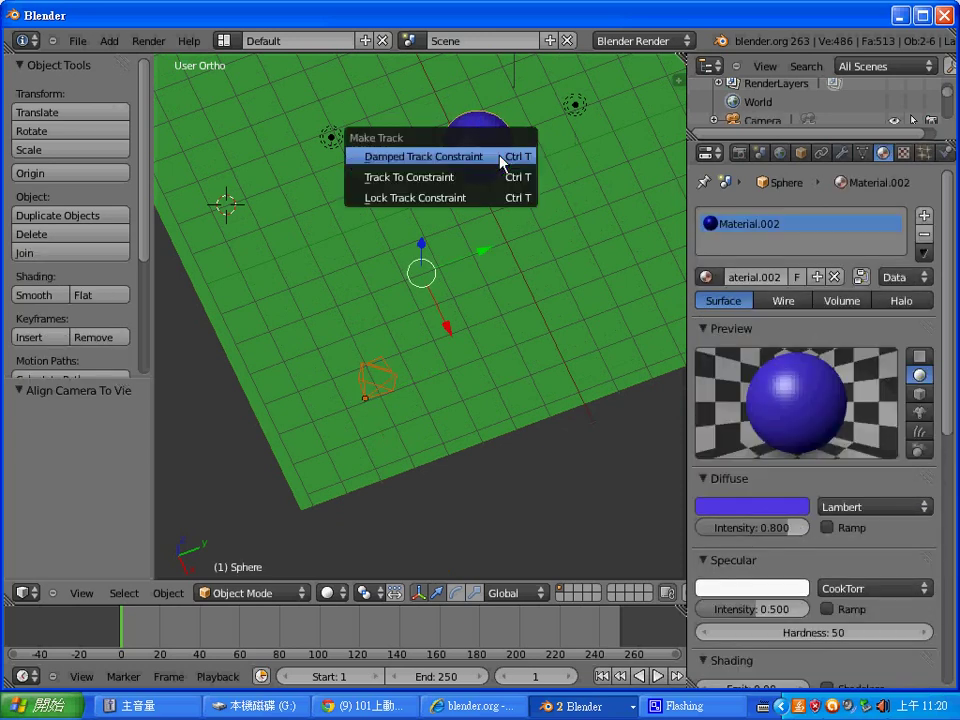
key("Down")
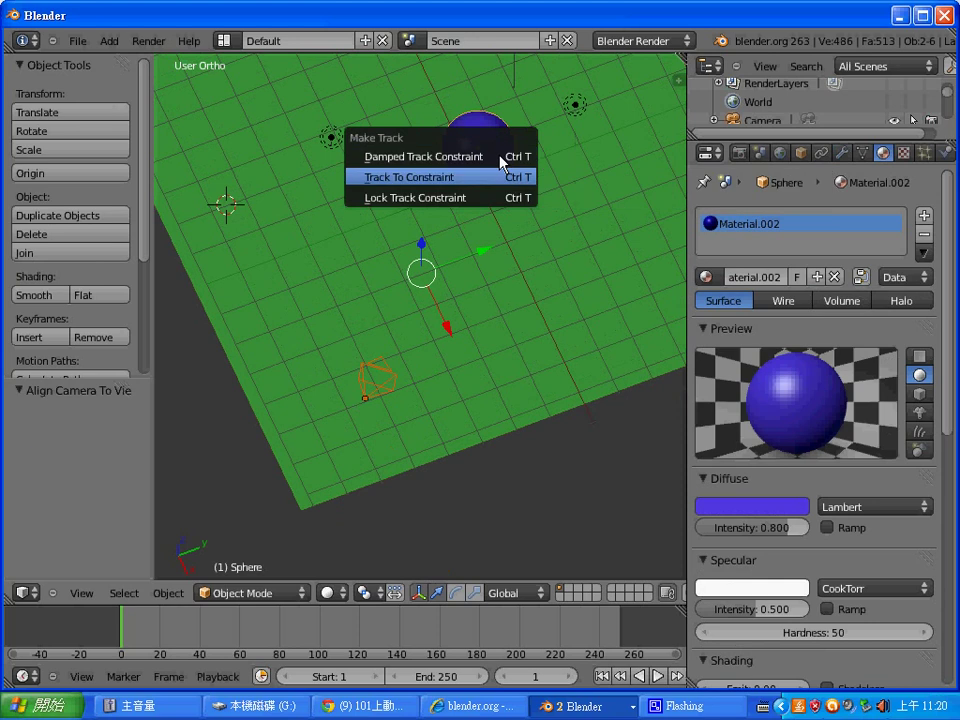
key("Return")
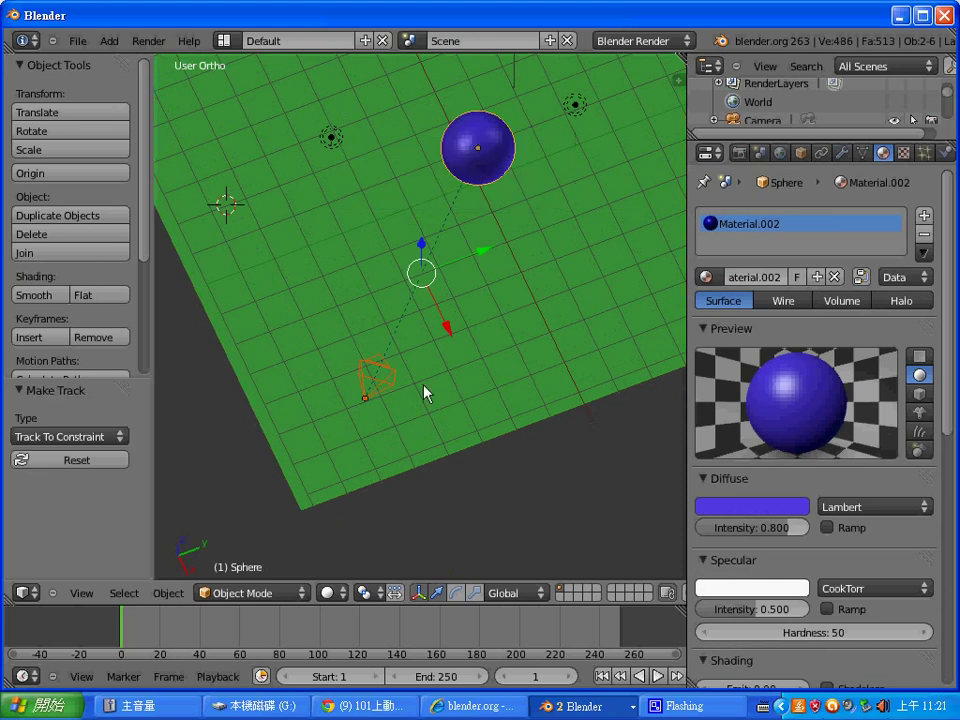
Switch to front view, orbit down onto the plane, and move the camera to a new spot
scroll(425, 393, "down", 4)
left_click(79, 596)
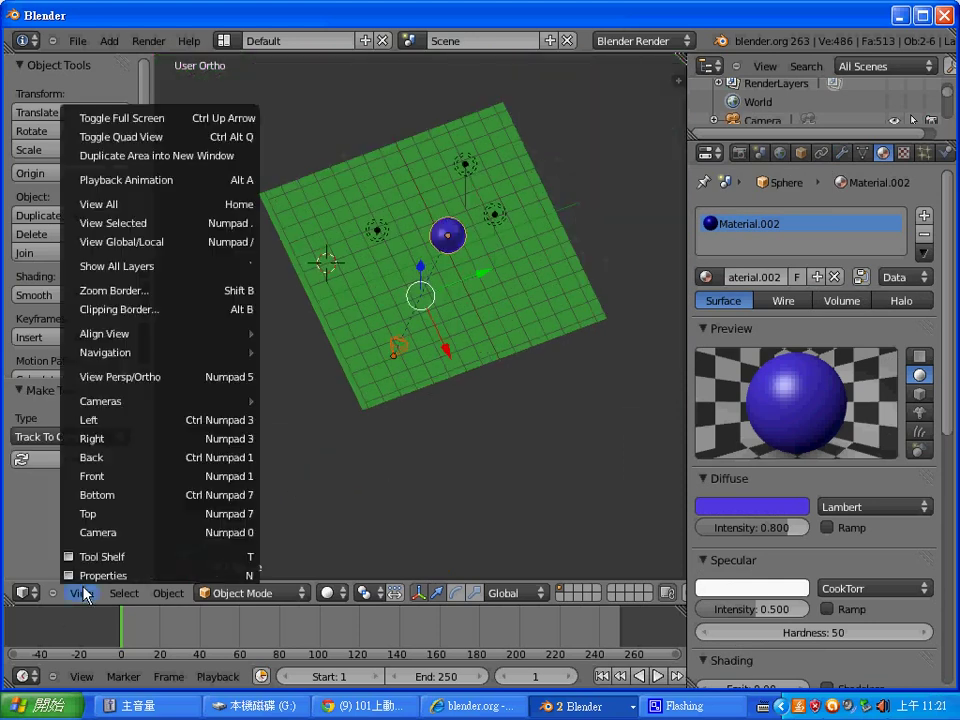
left_click(143, 487)
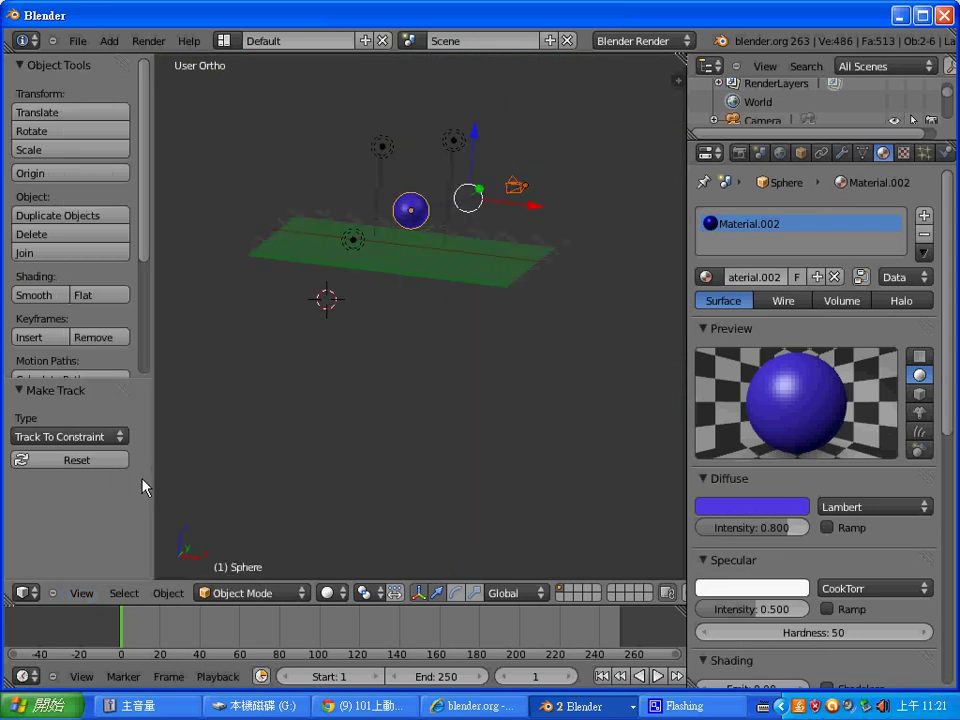
mouse_move(453, 310)
middle_mouse_down()
mouse_move(439, 349)
mouse_move(437, 480)
mouse_move(525, 418)
mouse_move(519, 405)
middle_mouse_up()
scroll(440, 343, "up", 3)
scroll(445, 487, "up", 5)
scroll(451, 473, "down", 2)
scroll(519, 403, "down", 3)
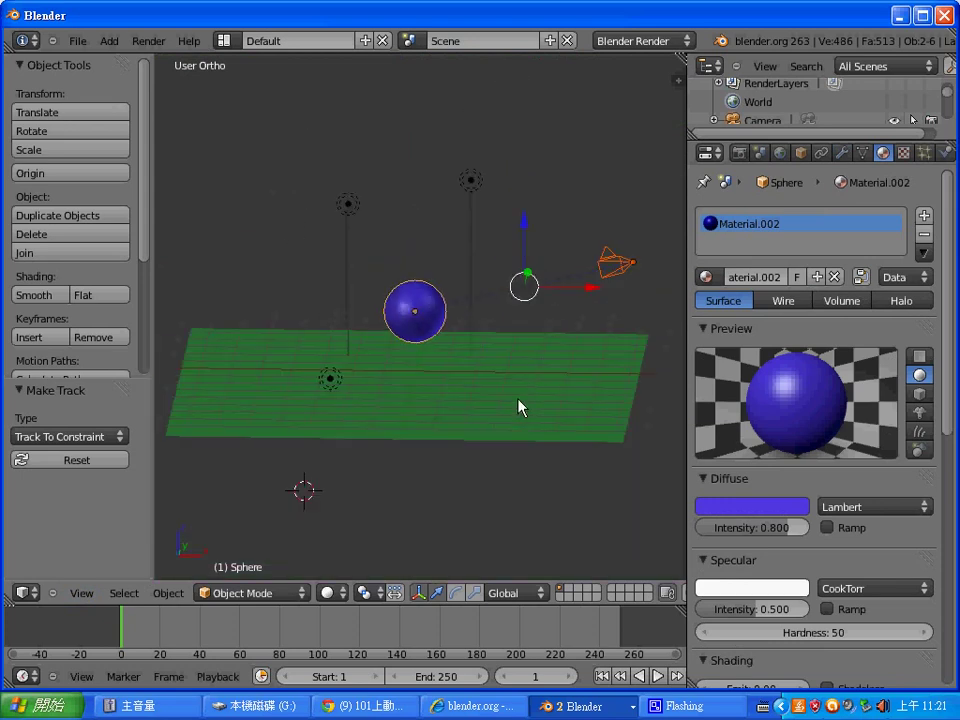
right_click(627, 276)
key("g")
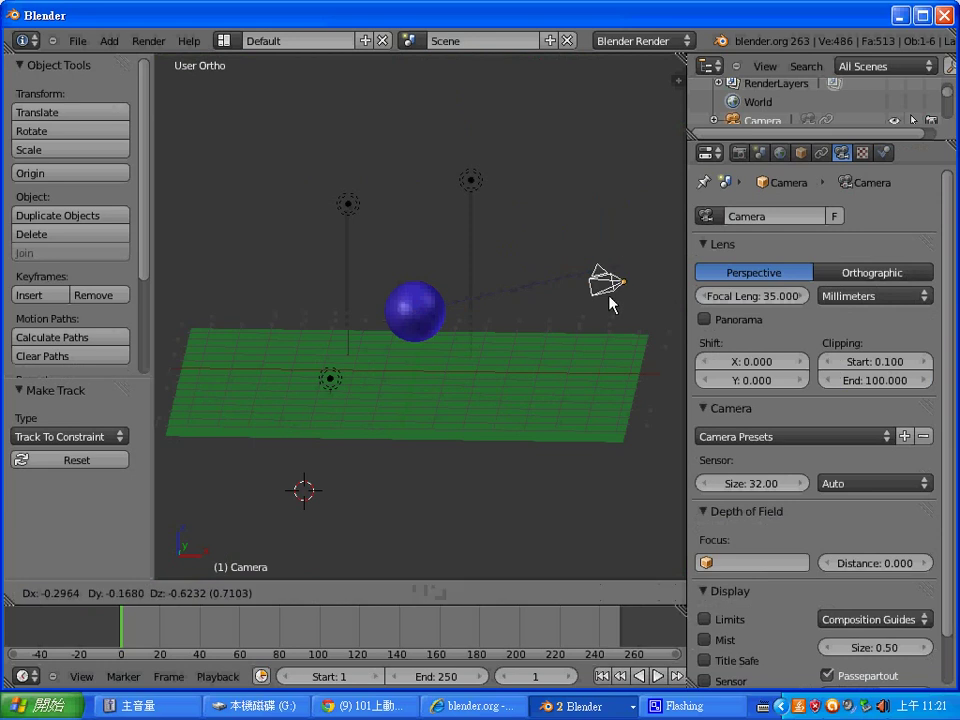
left_click(520, 390)
Reposition the green plane and place the camera facing the sphere (X 1.552, Y 1.052, Z -0.216)
scroll(524, 380, "down", 1)
scroll(523, 382, "down", 1)
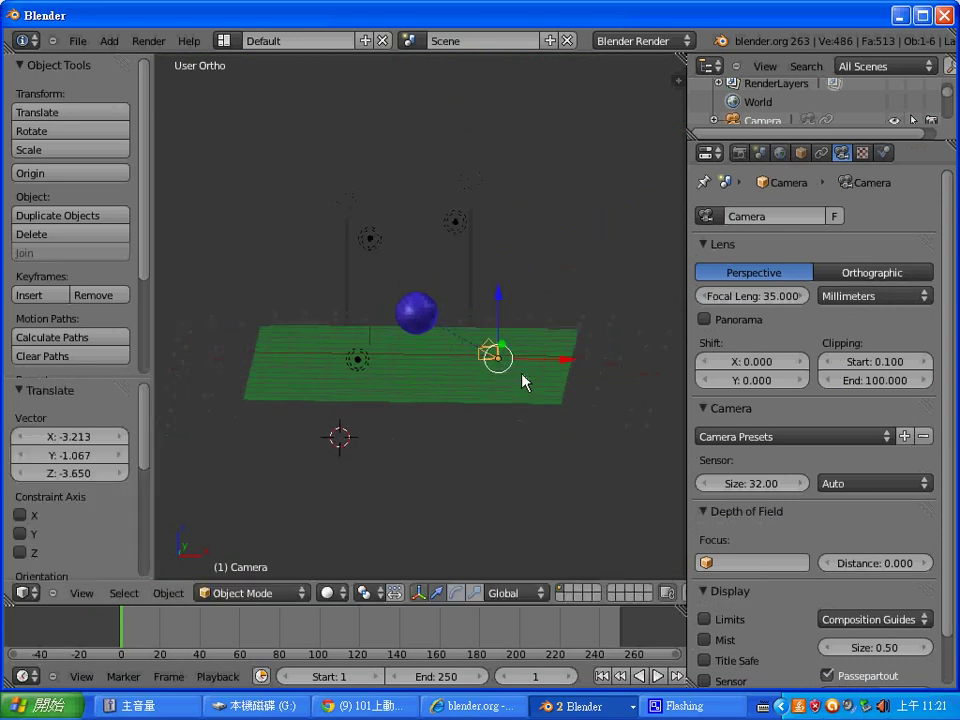
mouse_move(565, 291)
middle_mouse_down()
mouse_move(499, 332)
mouse_move(488, 305)
middle_mouse_up()
scroll(508, 324, "up", 4)
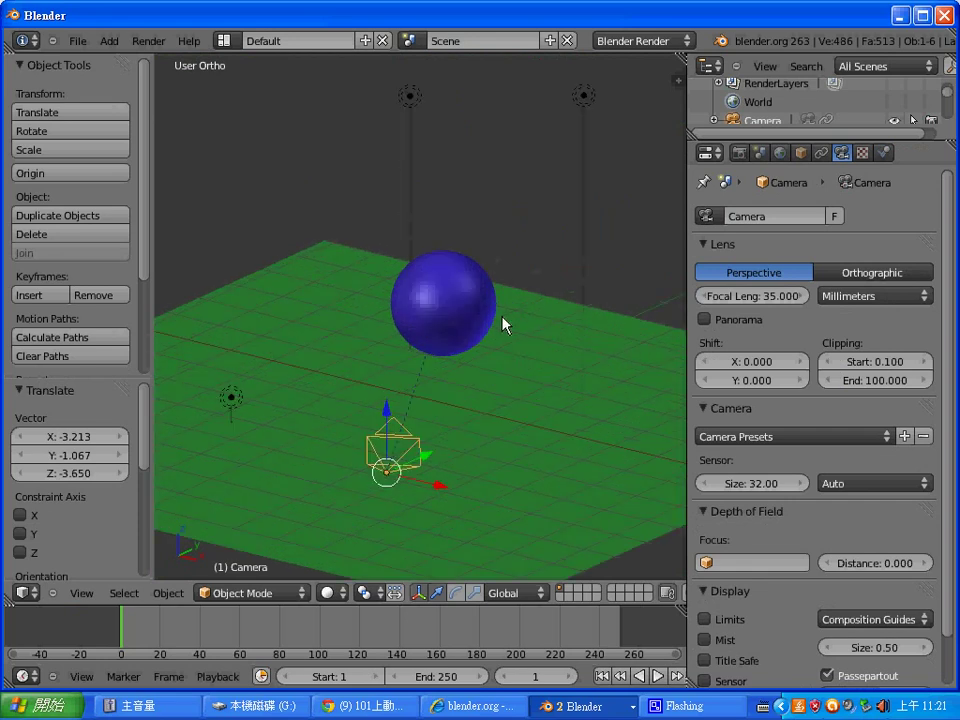
right_click(392, 467)
key("g")
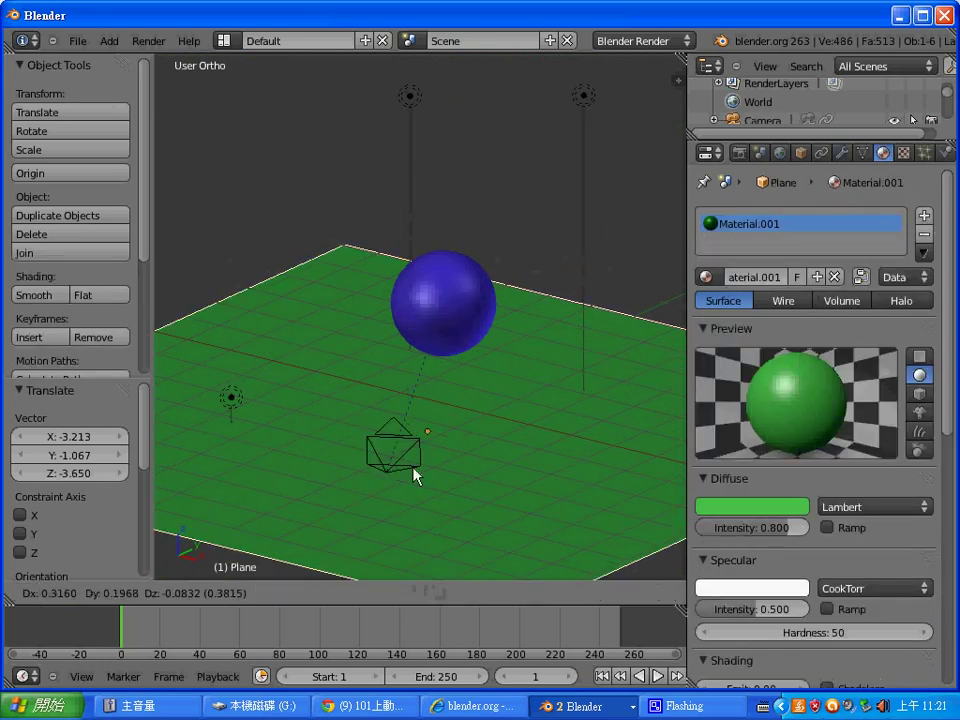
left_click(402, 466)
right_click(396, 467)
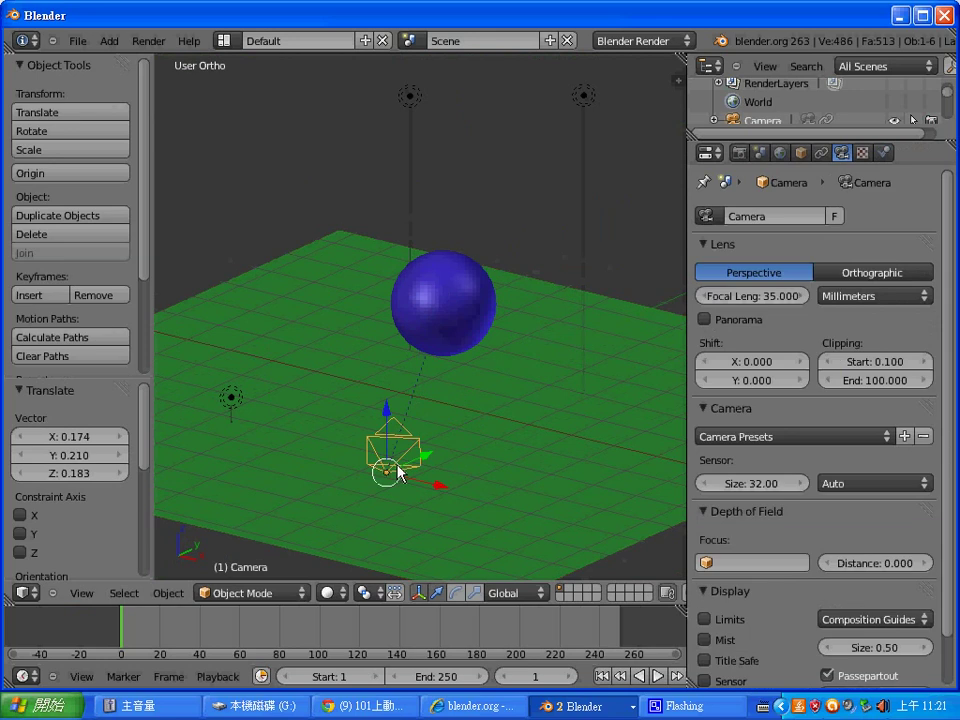
key("g")
left_click(500, 484)
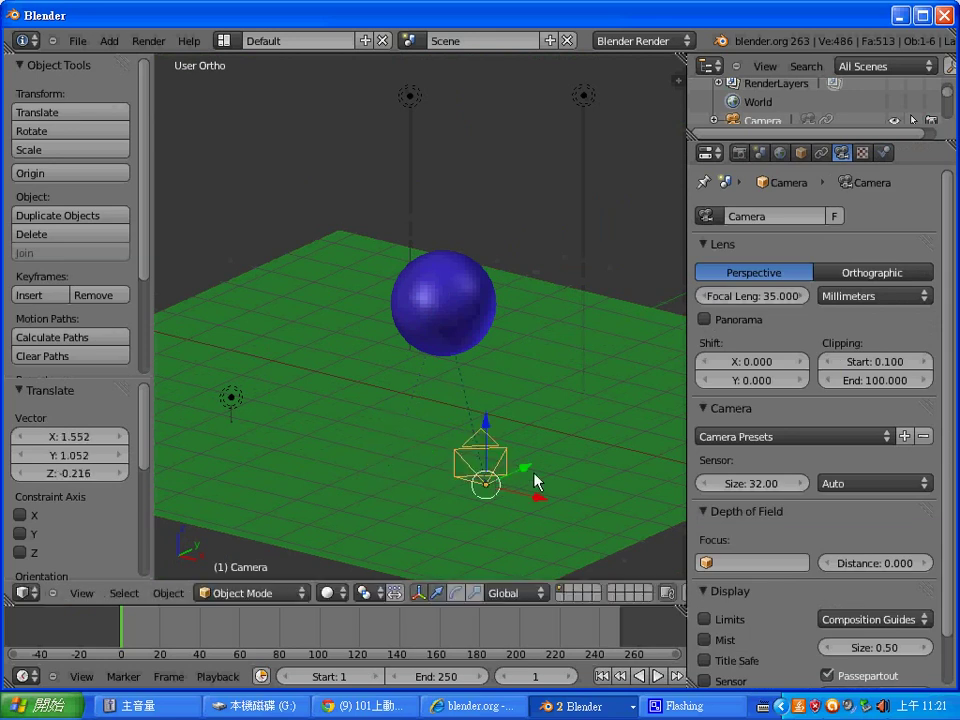
Render a test image from the camera and return to the 3D scene
key("F12")
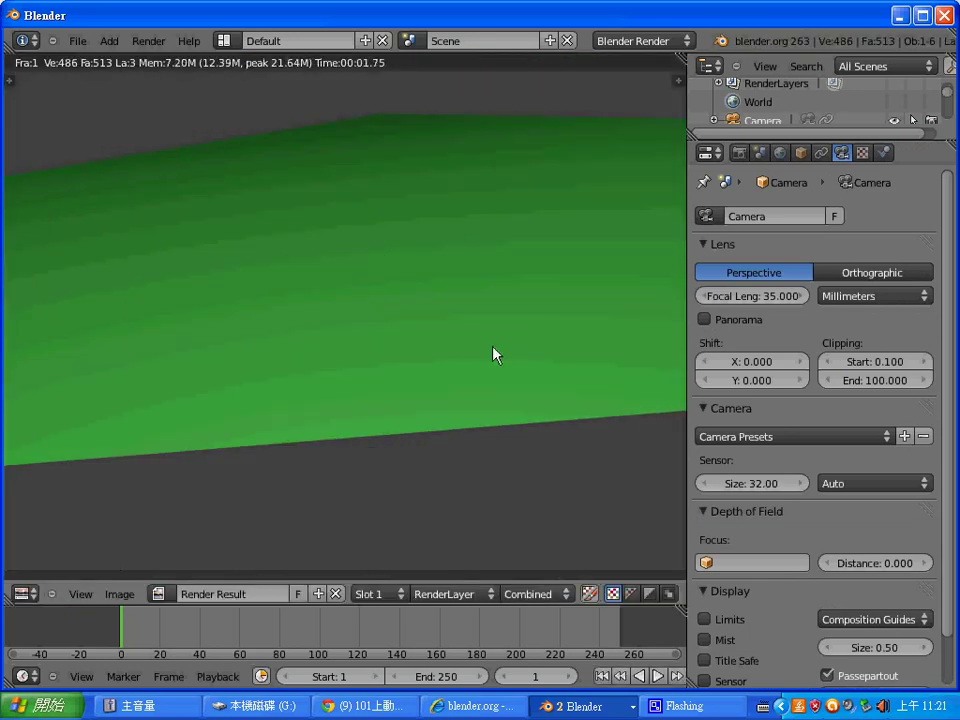
scroll(493, 352, "up", 2)
scroll(493, 351, "up", 1)
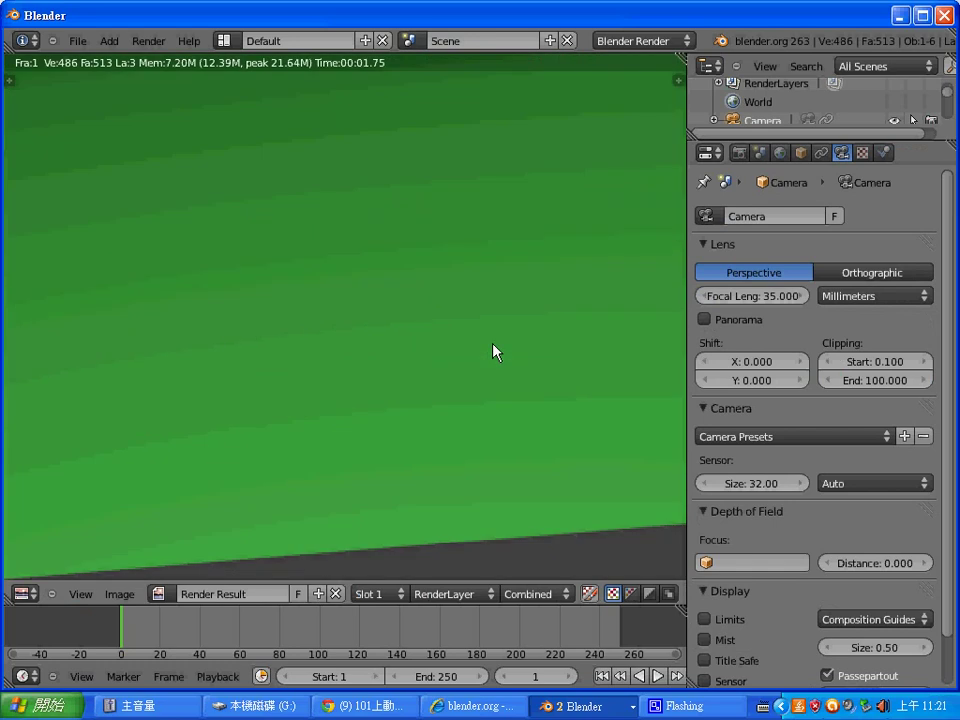
scroll(493, 350, "up", 1)
scroll(493, 349, "down", 1)
key("Escape")
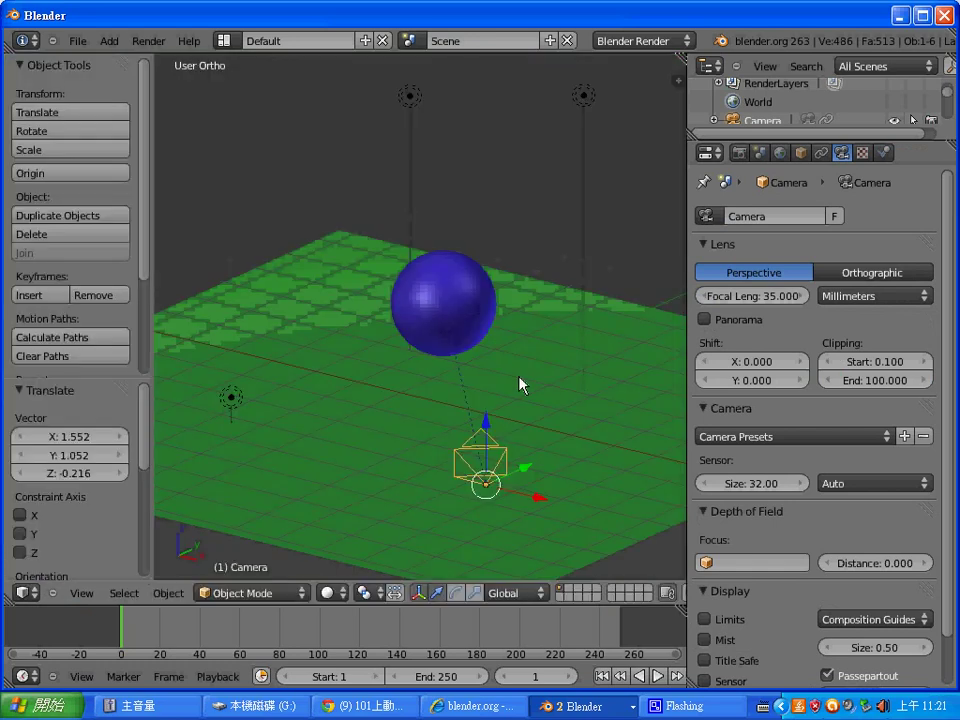
Switch to top view and zoom out to show the plane, sphere, lamps and camera
right_click(501, 469)
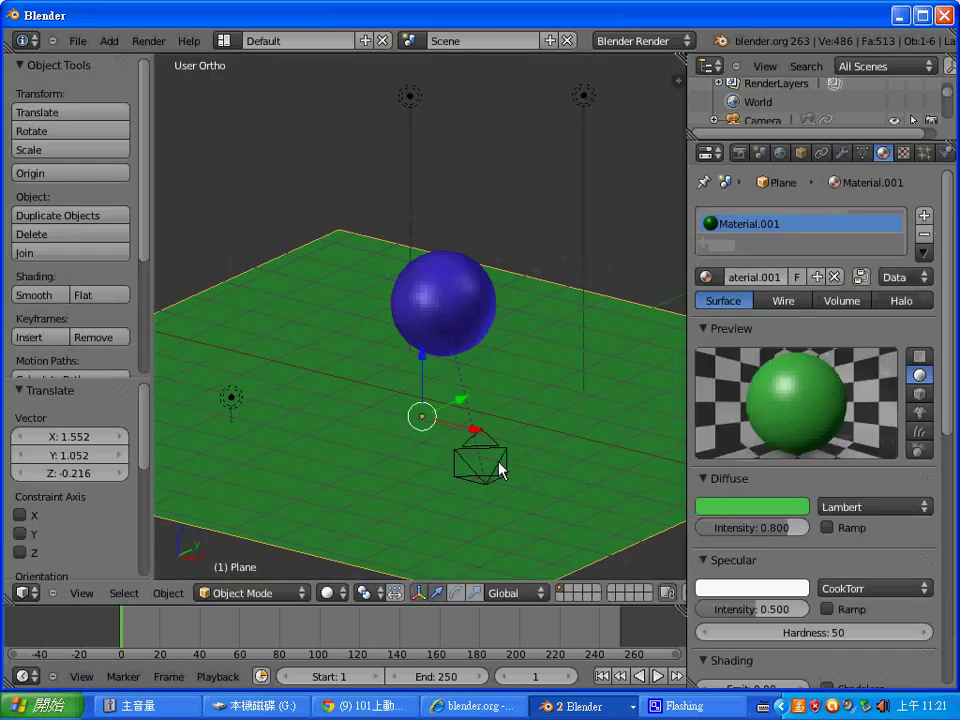
left_click(70, 596)
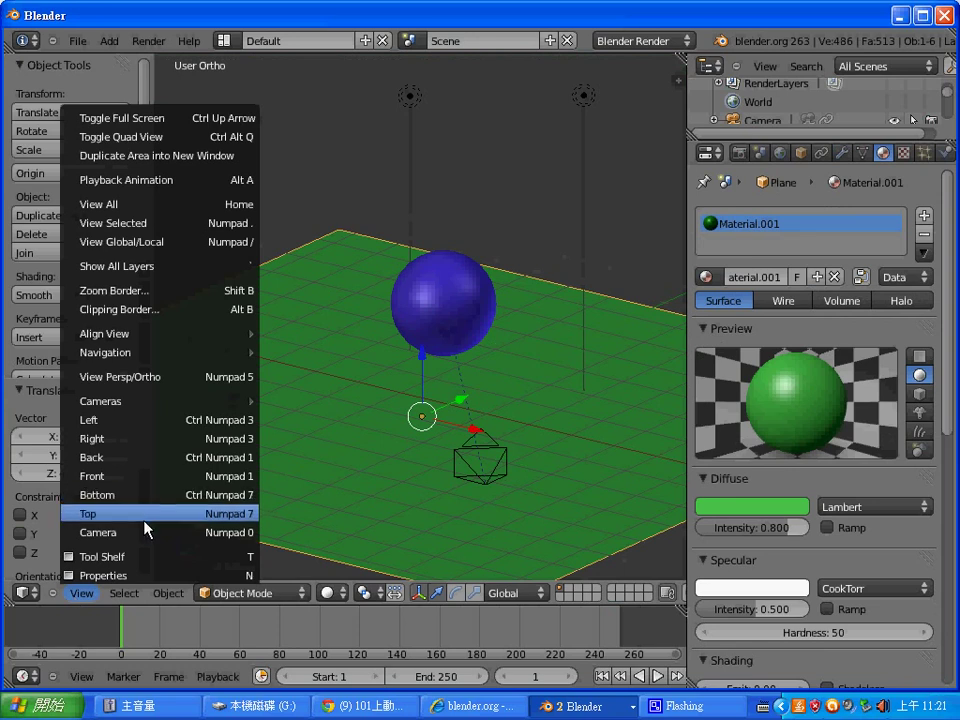
left_click(147, 514)
scroll(300, 491, "down", 2)
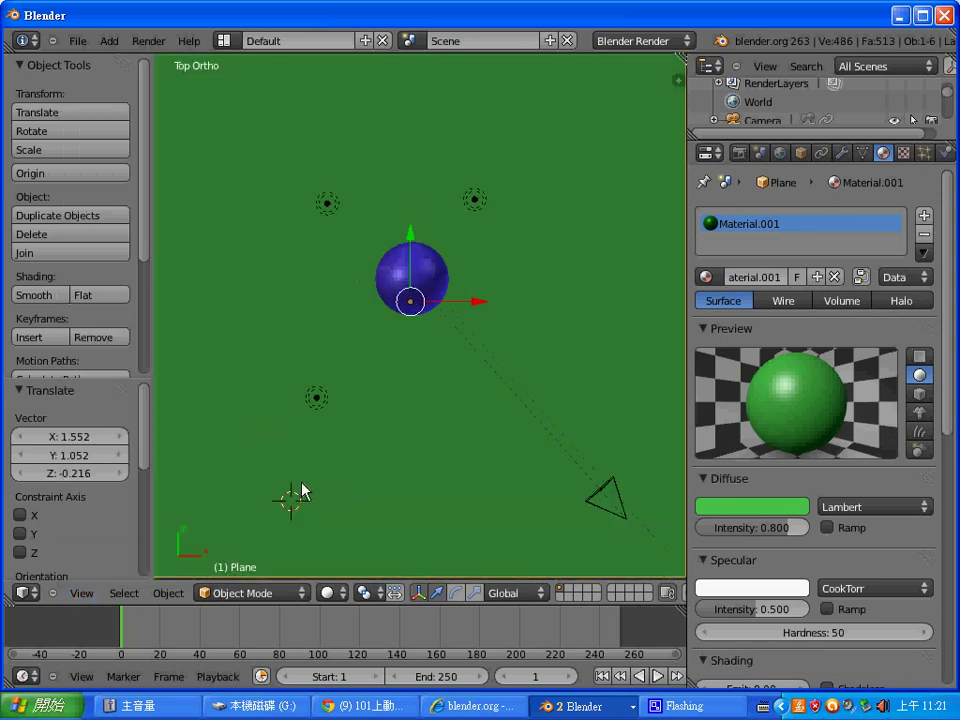
scroll(302, 488, "up", 5)
scroll(302, 483, "down", 3)
scroll(302, 481, "down", 5)
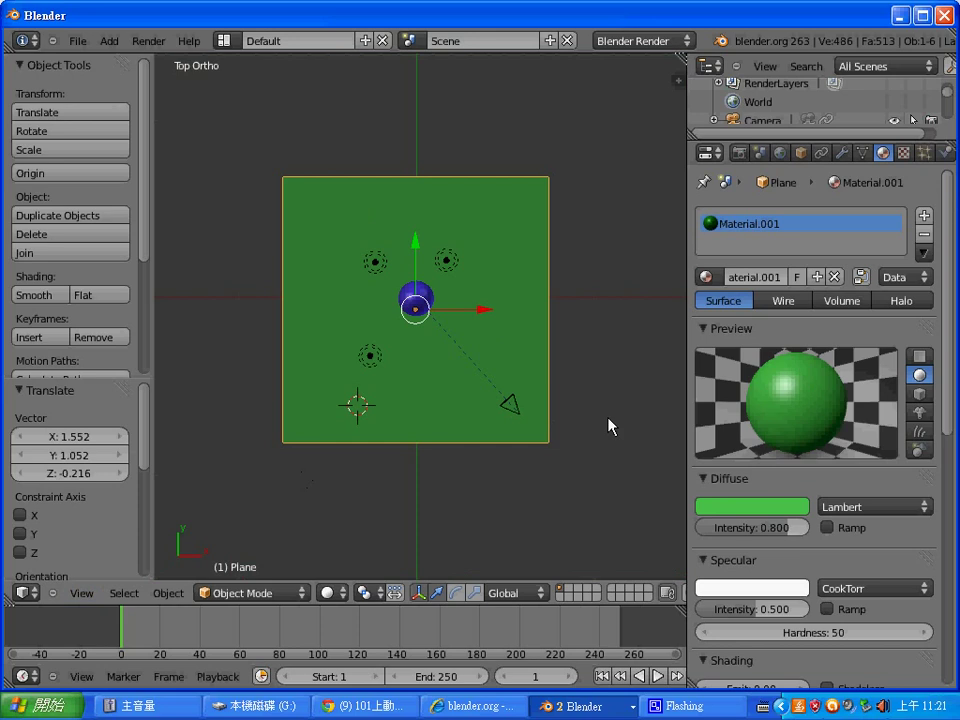
right_click(508, 412)
Move the camera past the plane's lower-right corner (X 5.277, Y -1.689) and test-render it
right_click(512, 410)
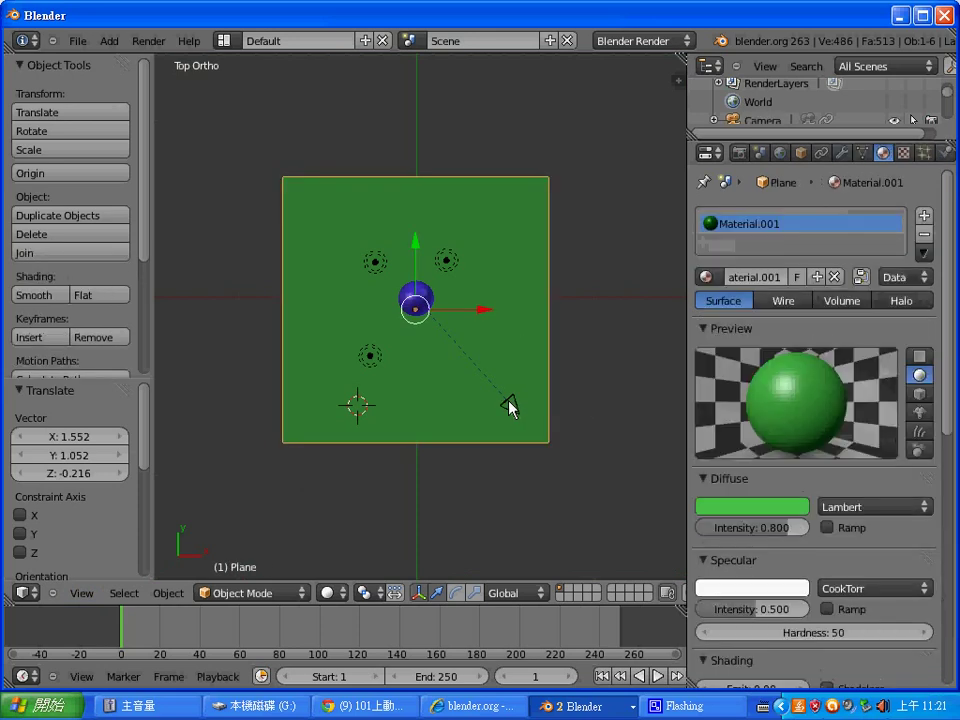
right_click(512, 410)
key("g")
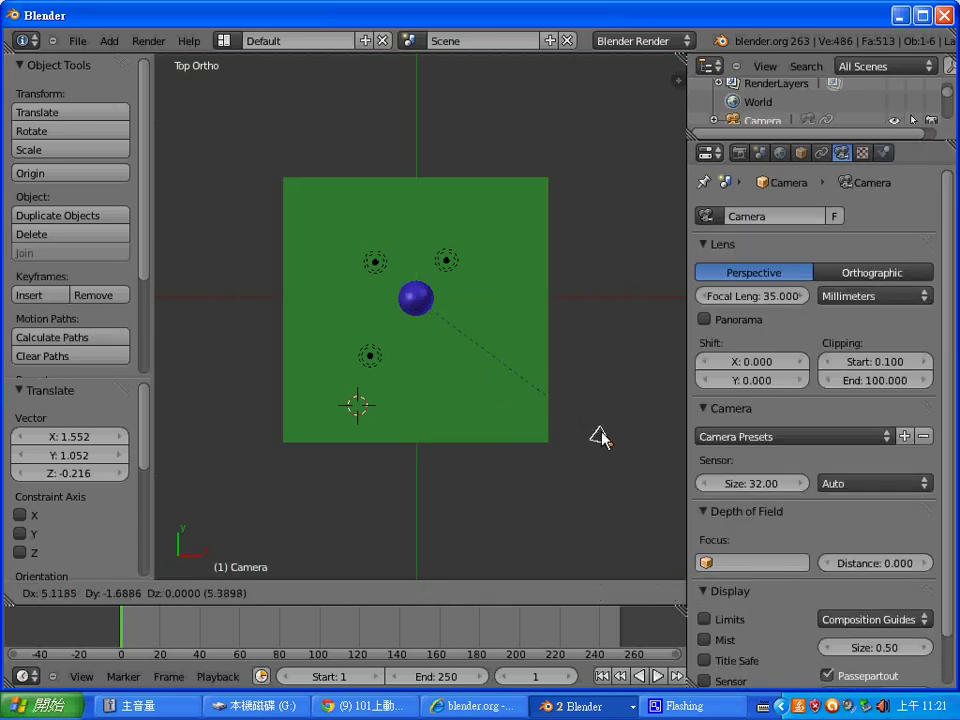
left_click(604, 432)
key("F12")
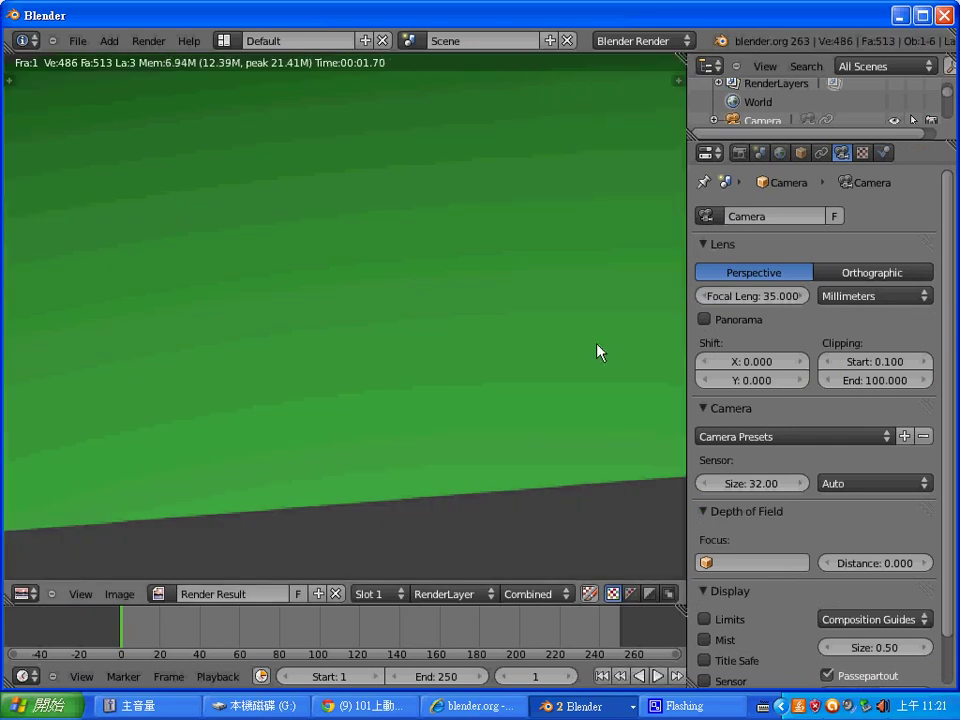
key("Escape")
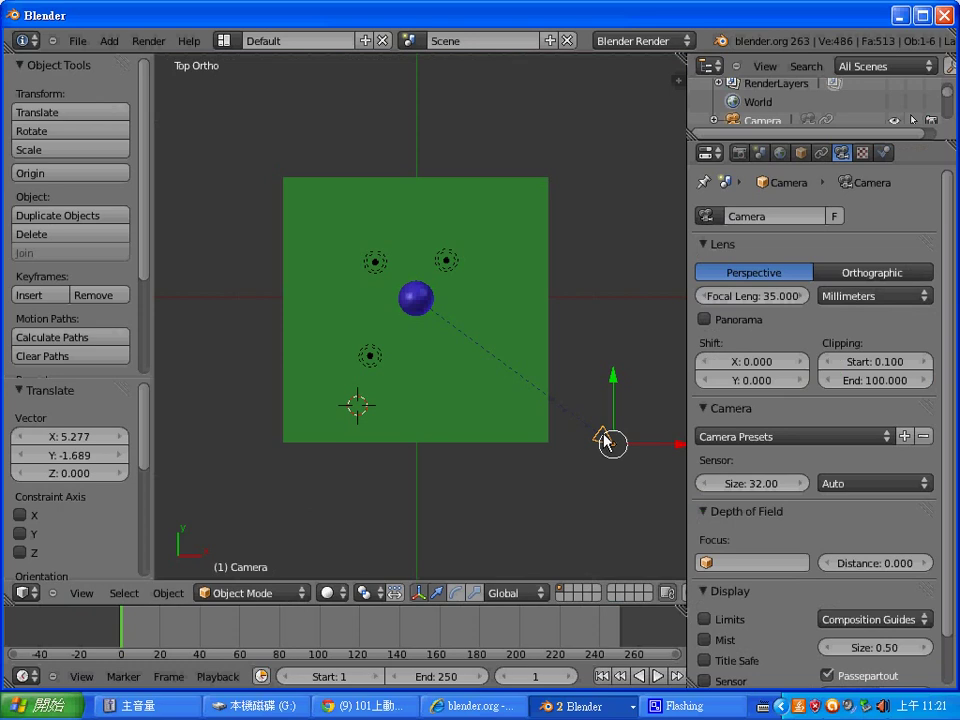
right_click(482, 300)
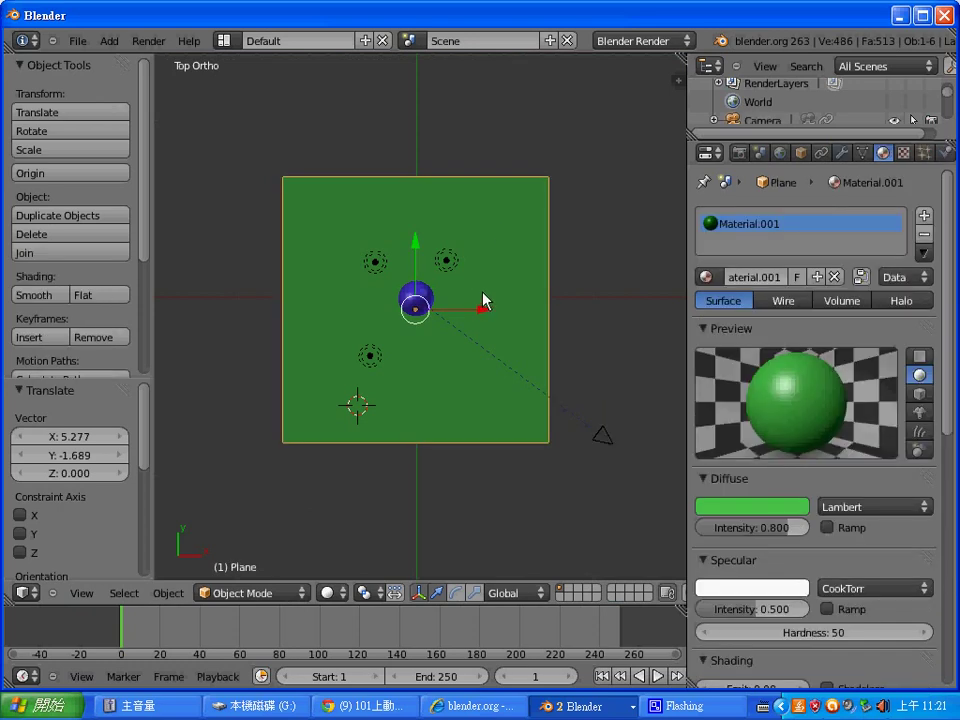
Switch to front view and raise the camera high above the sphere to Z 4.907
left_click(82, 593)
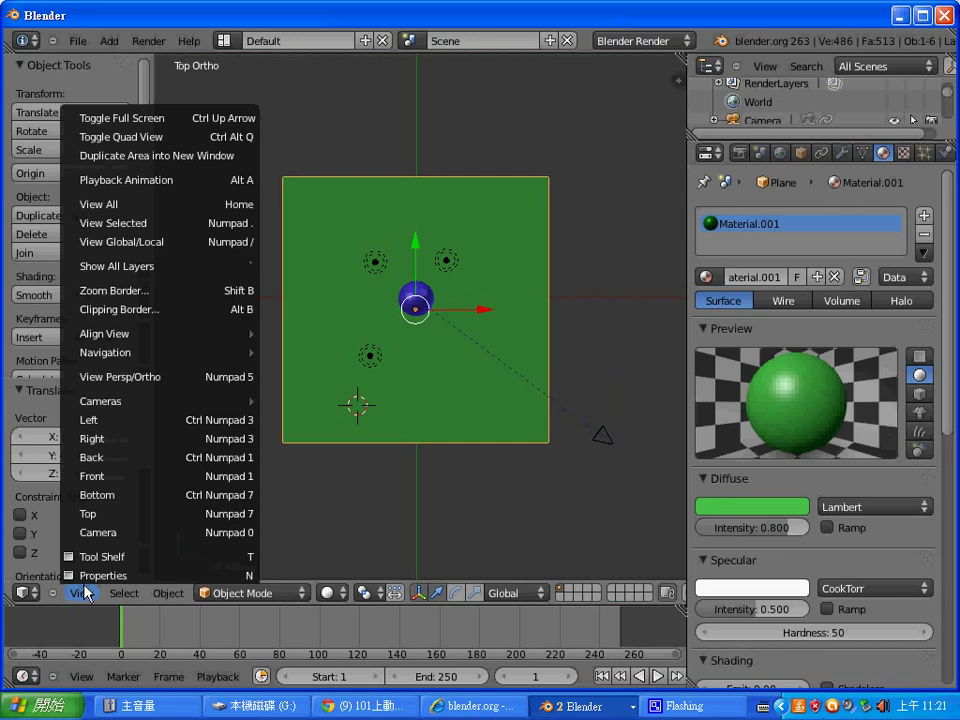
left_click(90, 514)
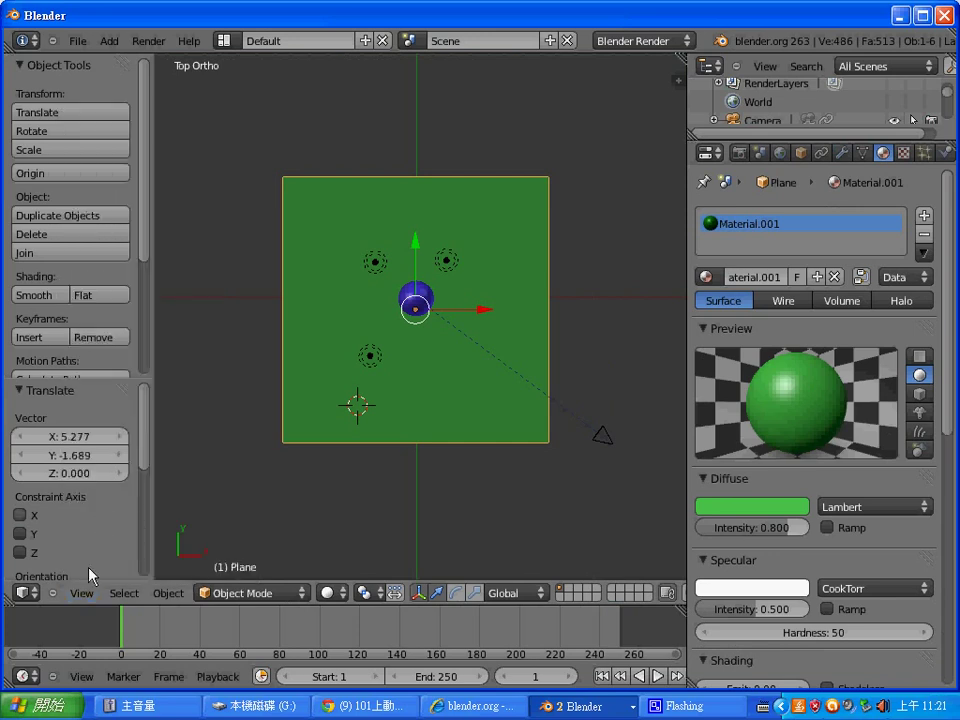
left_click(82, 593)
left_click(118, 477)
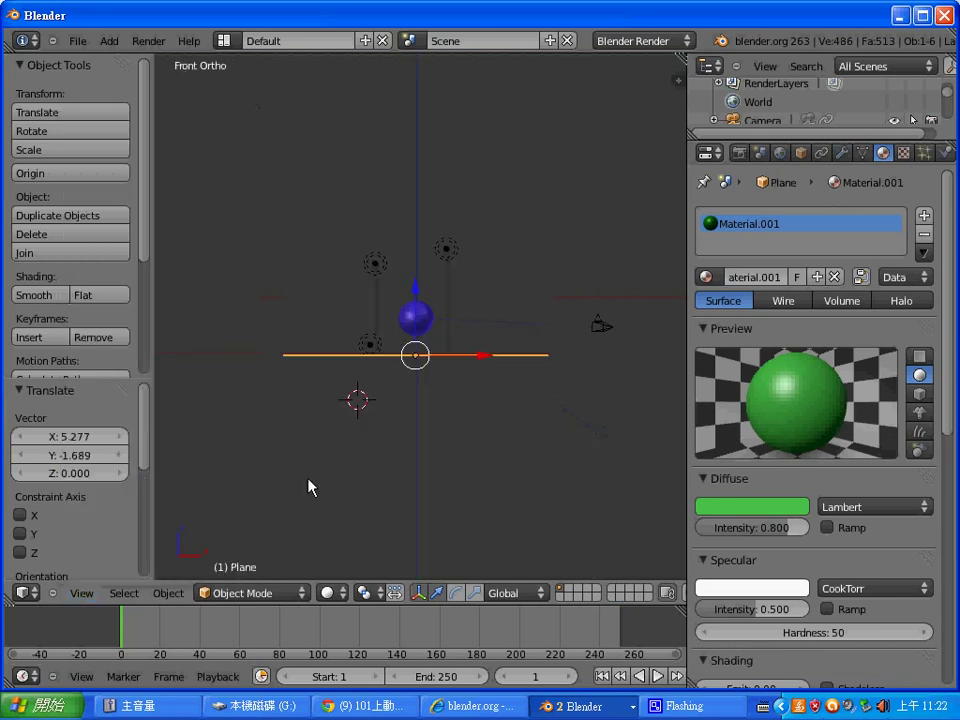
right_click(613, 339)
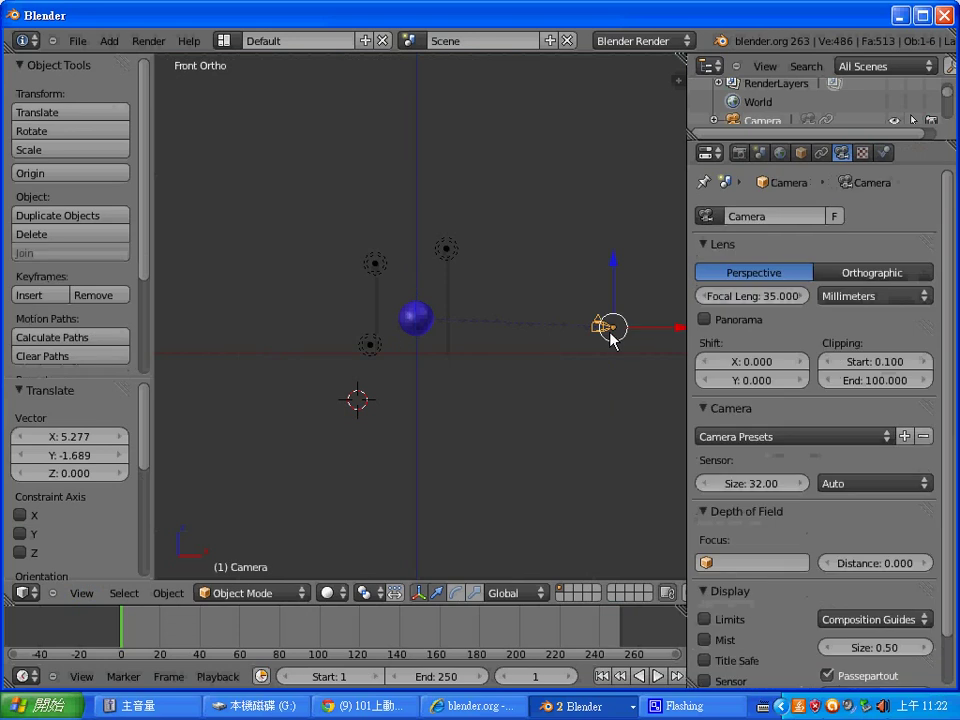
key("g")
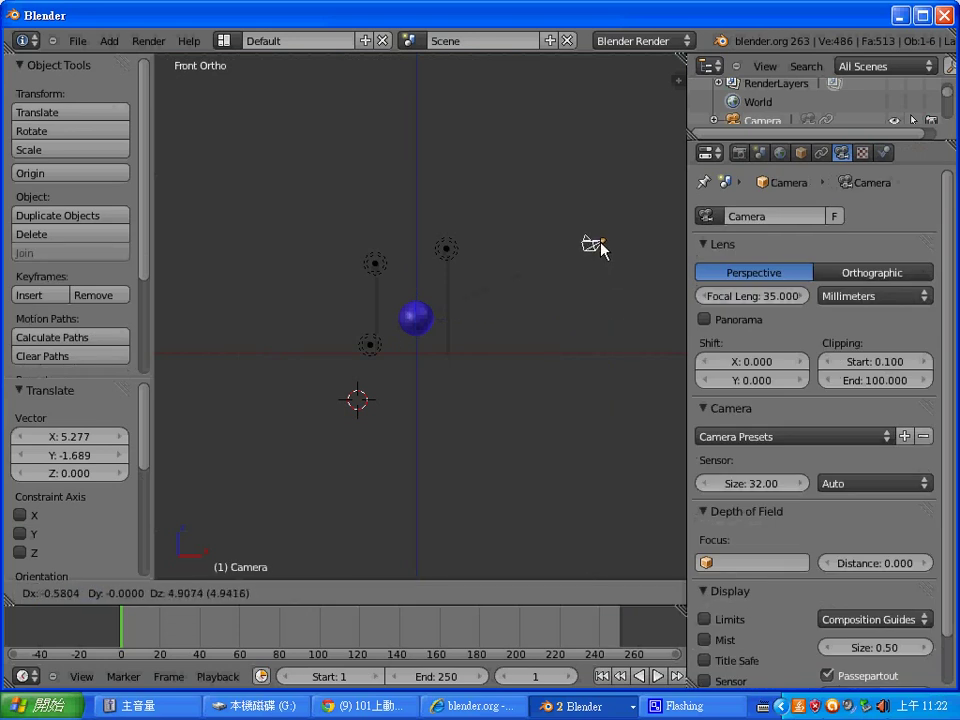
left_click(602, 251)
Test-render from the raised camera, then bring up the viewing-angle list
key("F12")
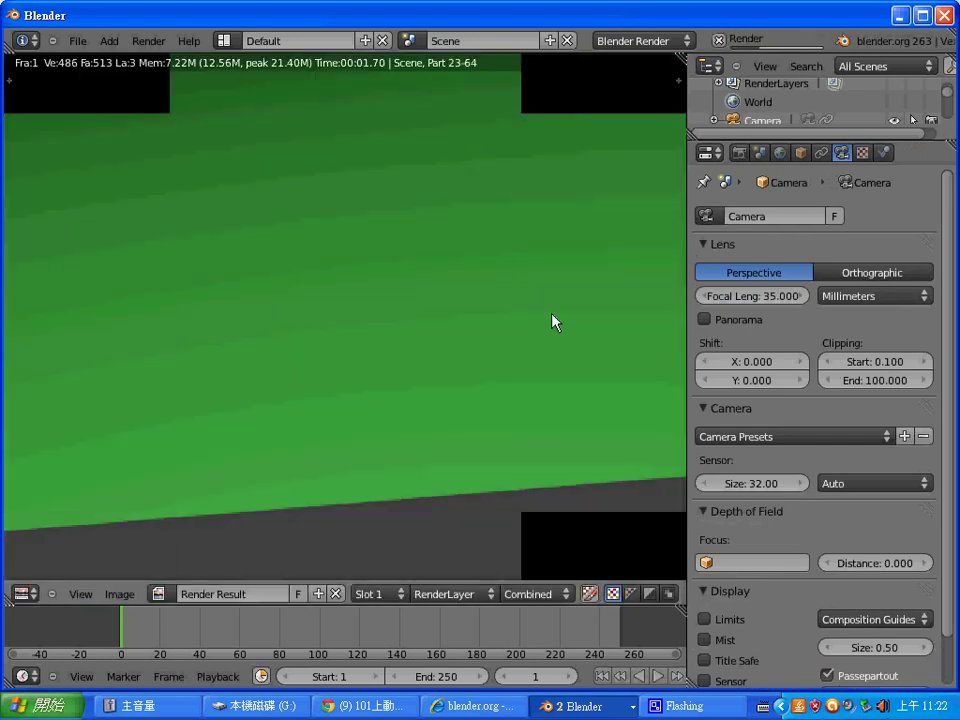
key("Escape")
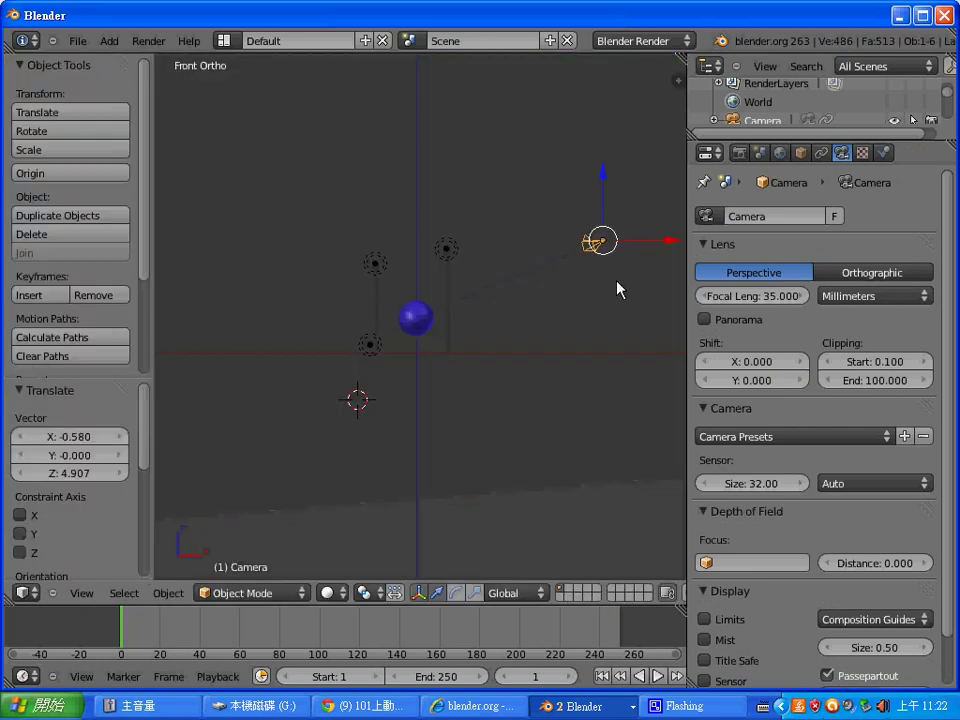
right_click(97, 598)
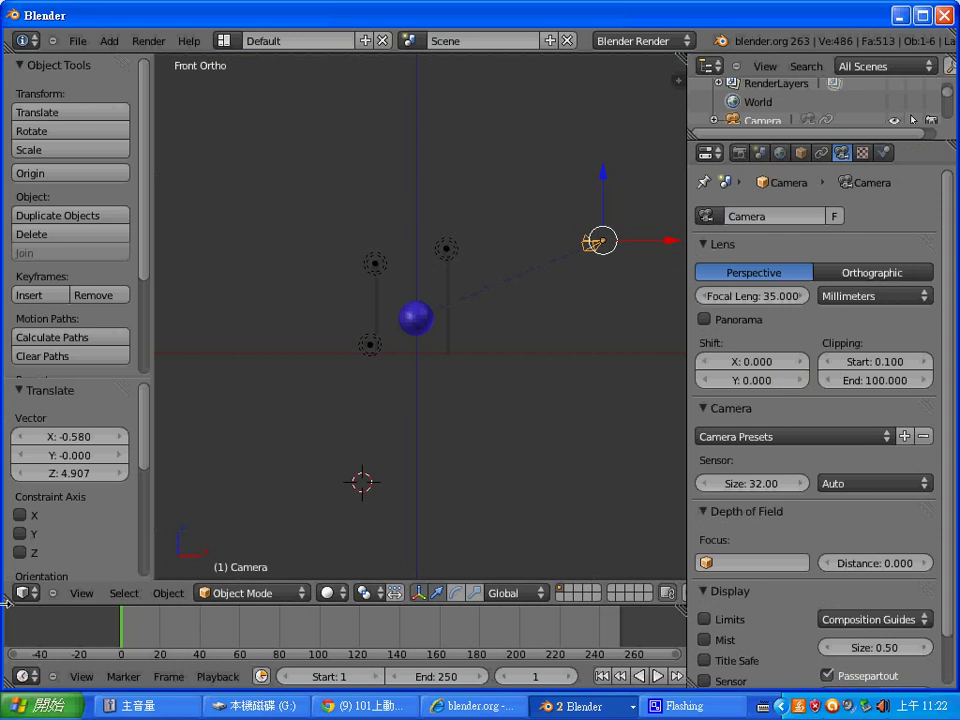
left_click(78, 594)
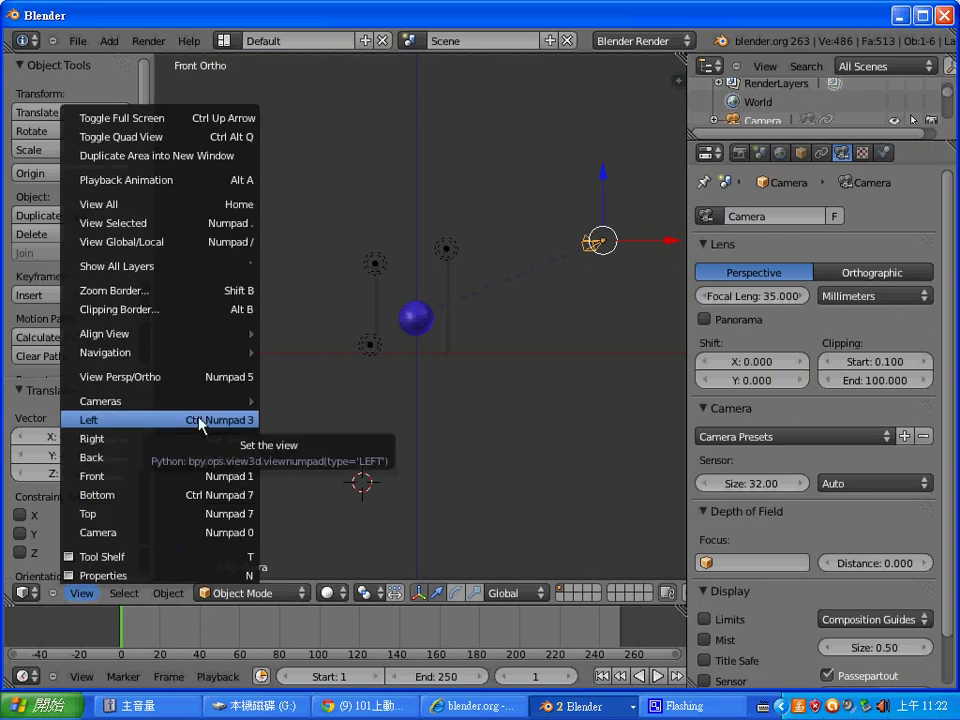
mouse_move(101, 400)
left_click(292, 406)
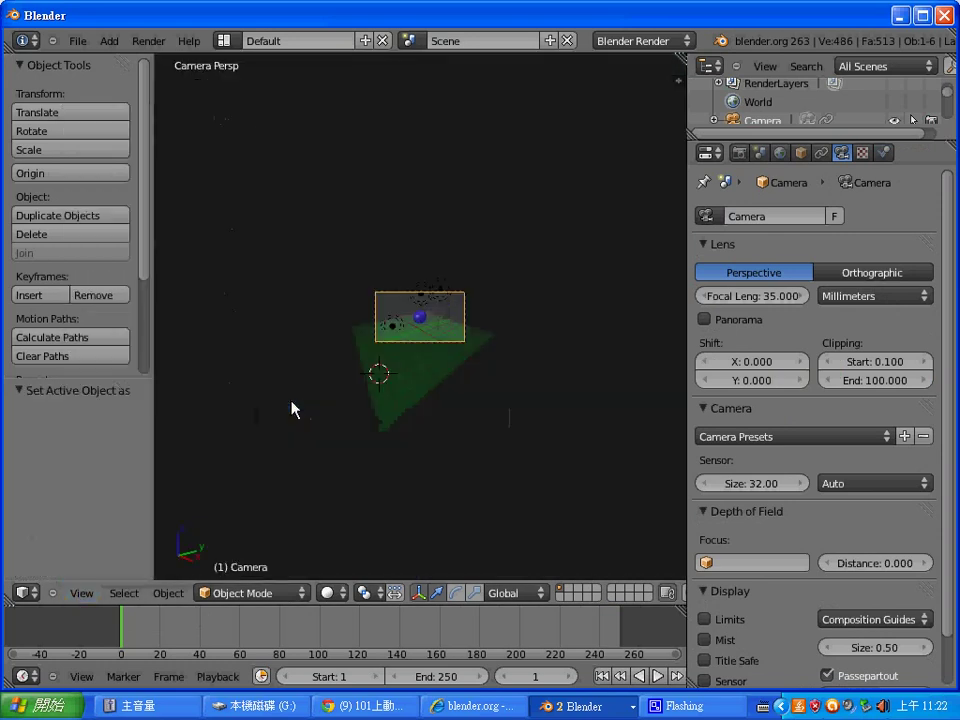
key("Home")
scroll(357, 403, "down", 5)
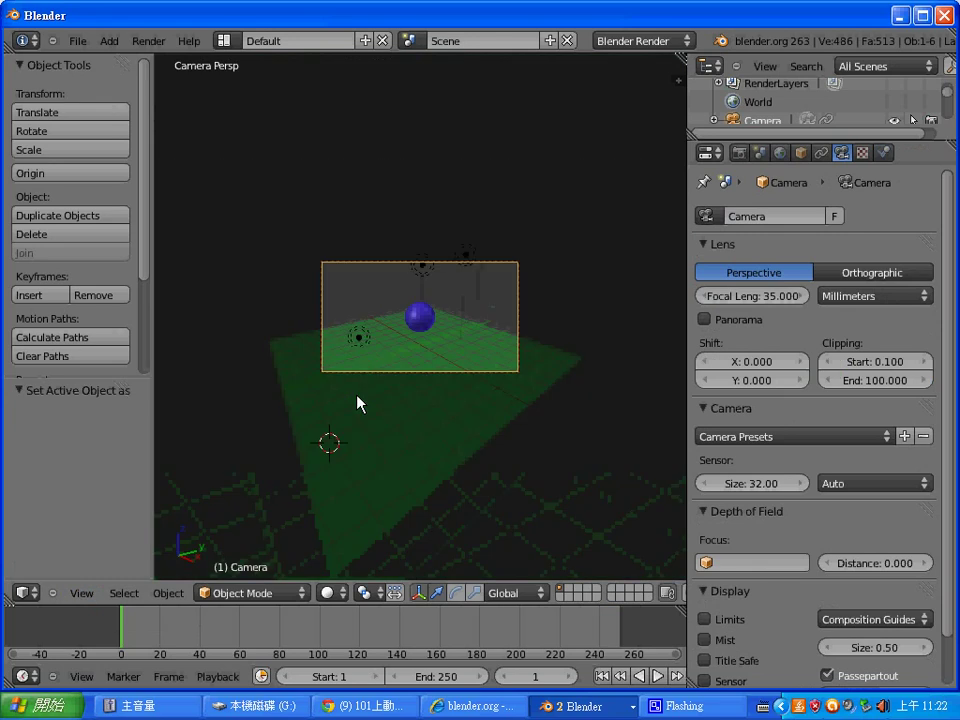
scroll(357, 403, "up", 4)
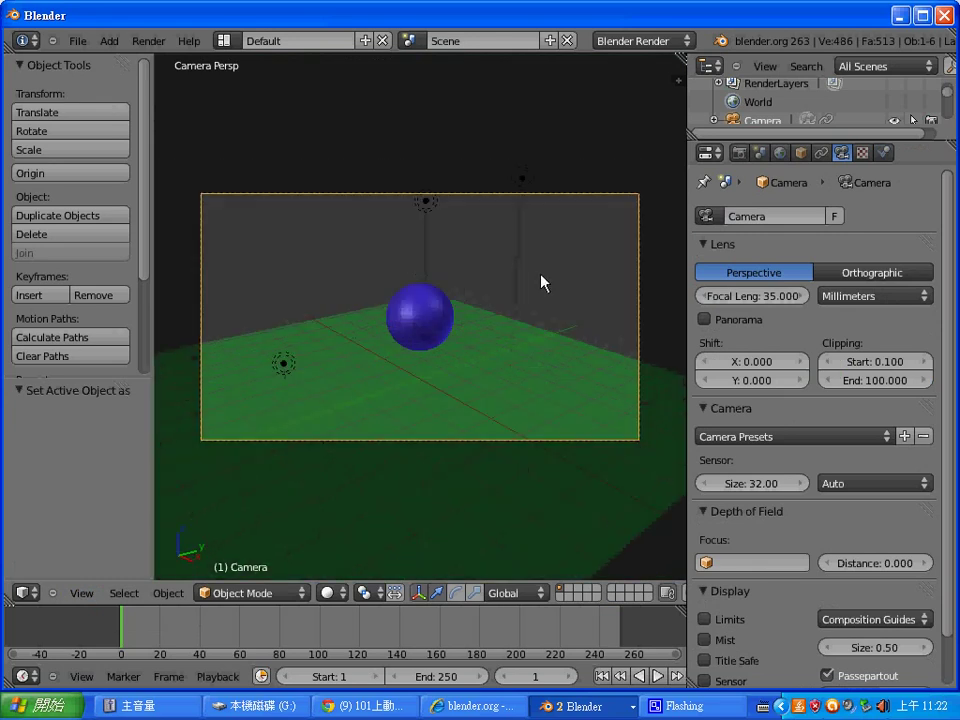
scroll(540, 283, "up", 2)
scroll(540, 283, "down", 5)
scroll(540, 283, "up", 1)
scroll(540, 283, "up", 2)
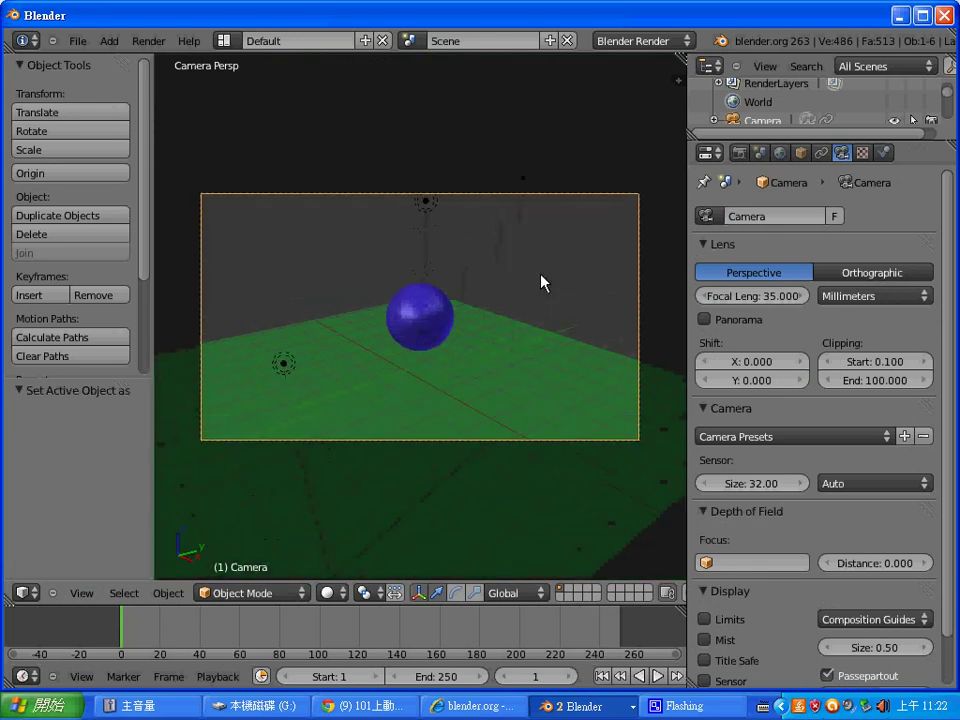
scroll(540, 282, "down", 1)
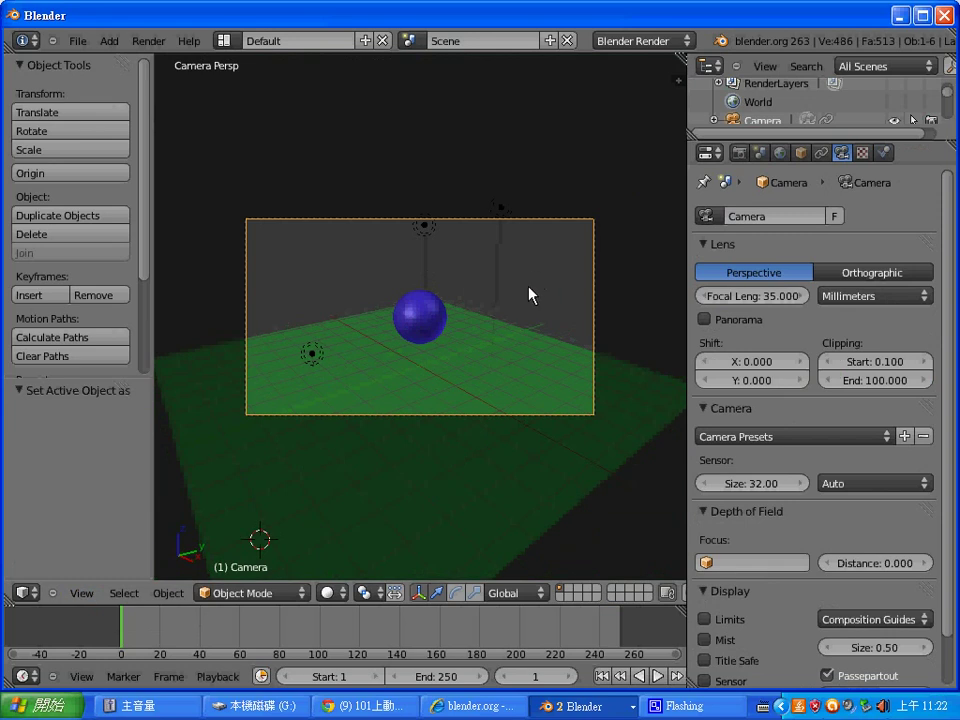
key("F12")
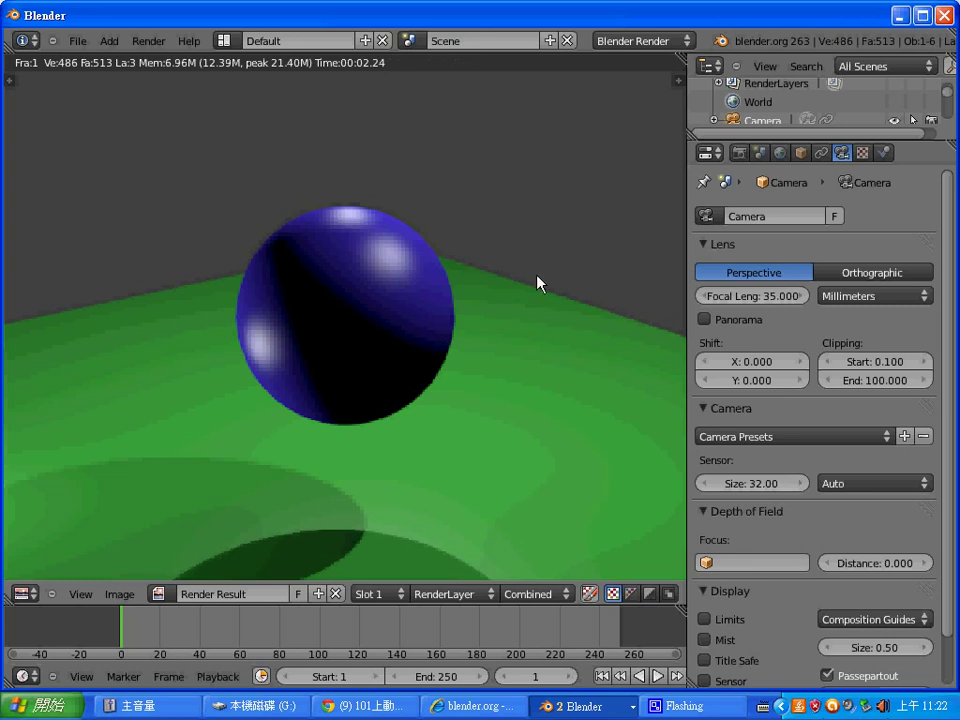
key("Escape")
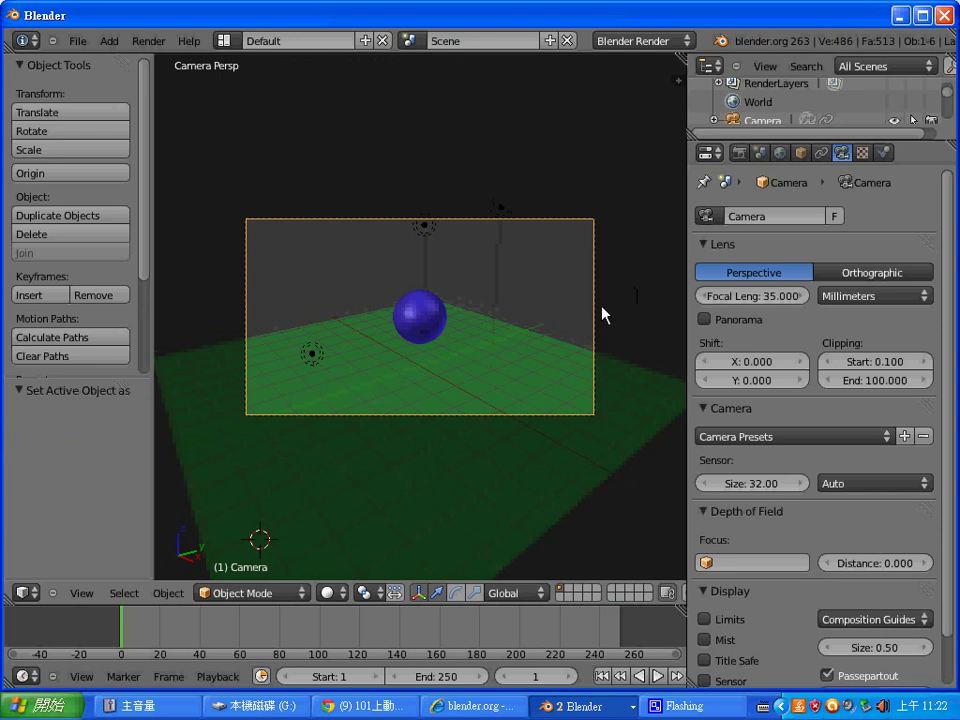
Show the Render properties with the Layers panel expanded
left_click(739, 152)
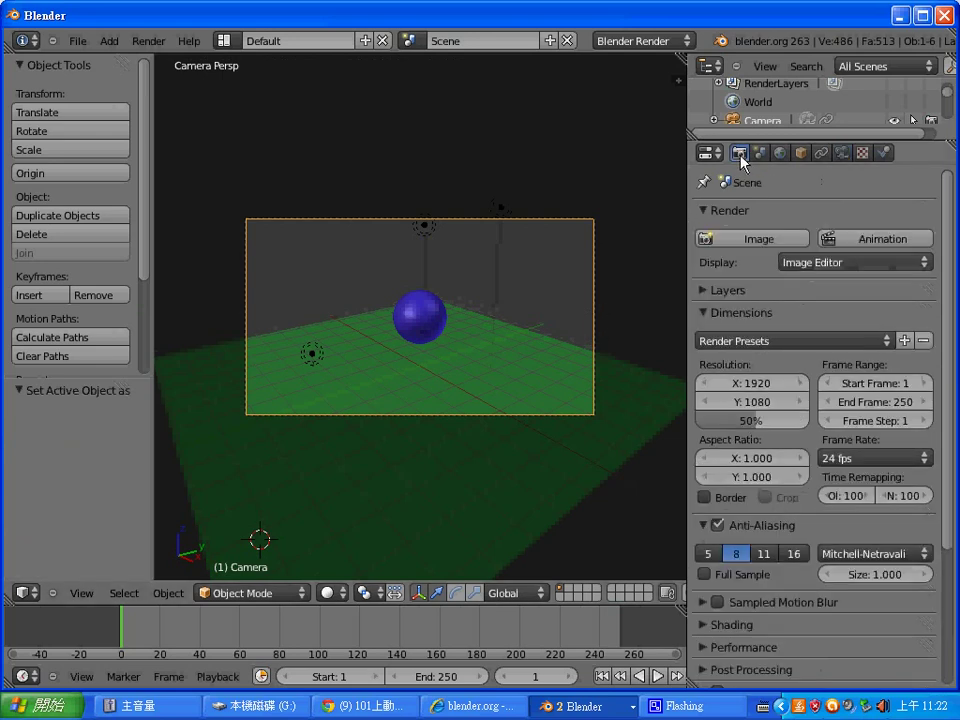
left_click(707, 289)
scroll(953, 325, "down", 1)
scroll(950, 325, "down", 1)
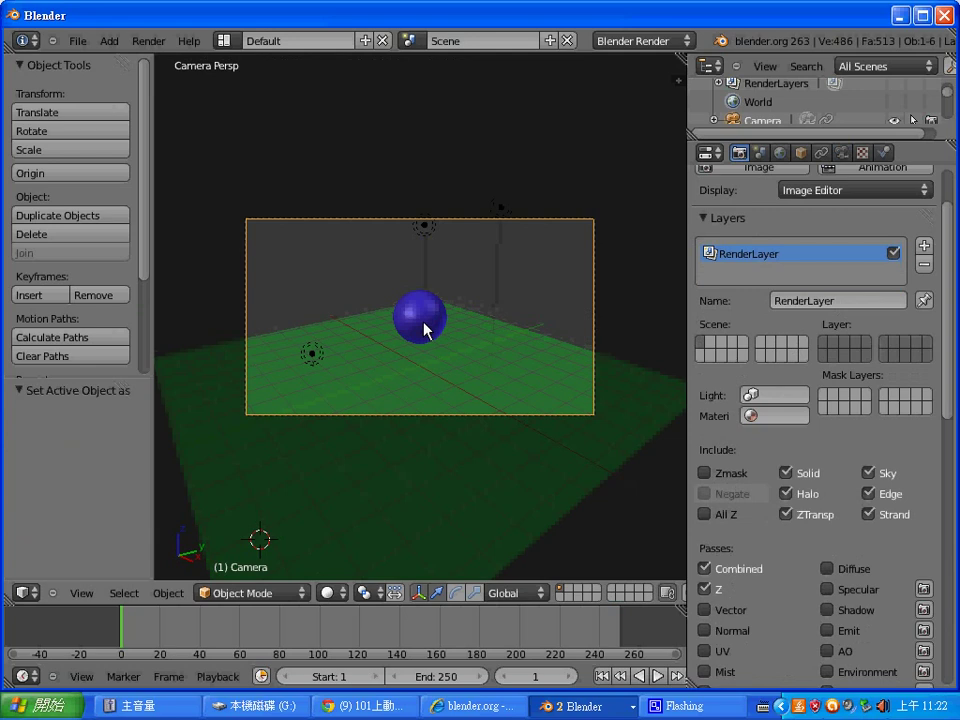
Select the green plane and start Move to Layer on it
right_click(424, 225)
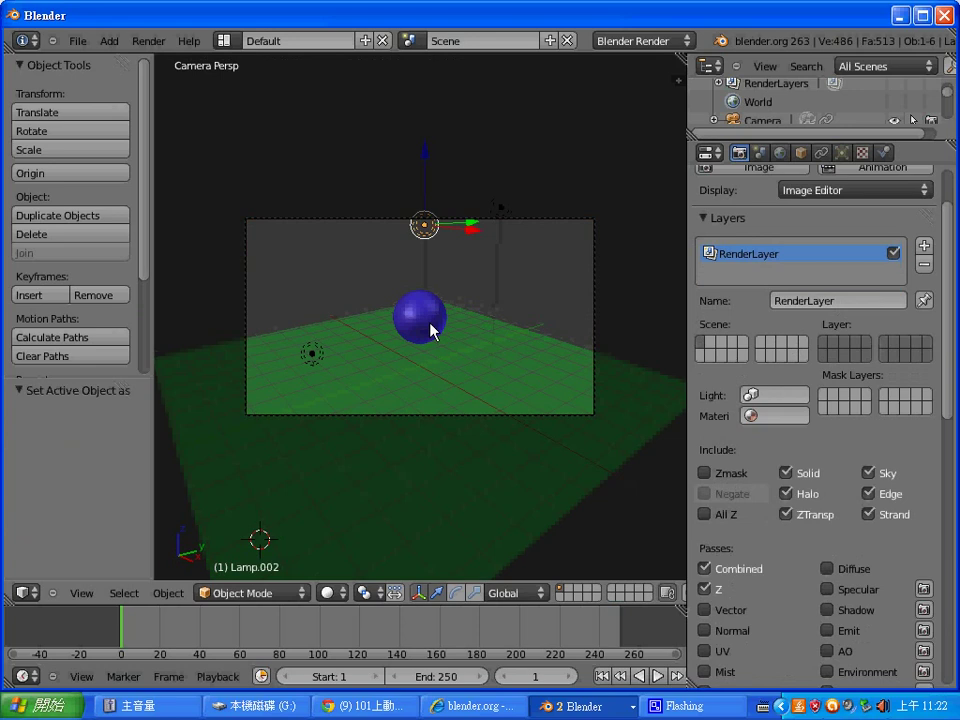
right_click(432, 330)
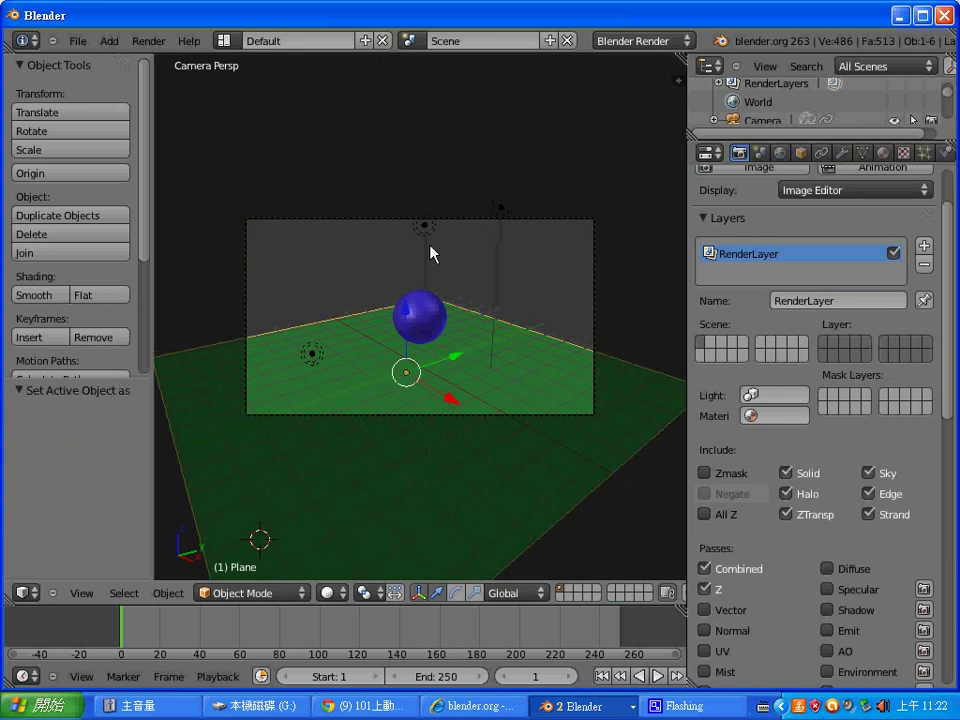
right_click(424, 332)
right_click(441, 461)
key("m")
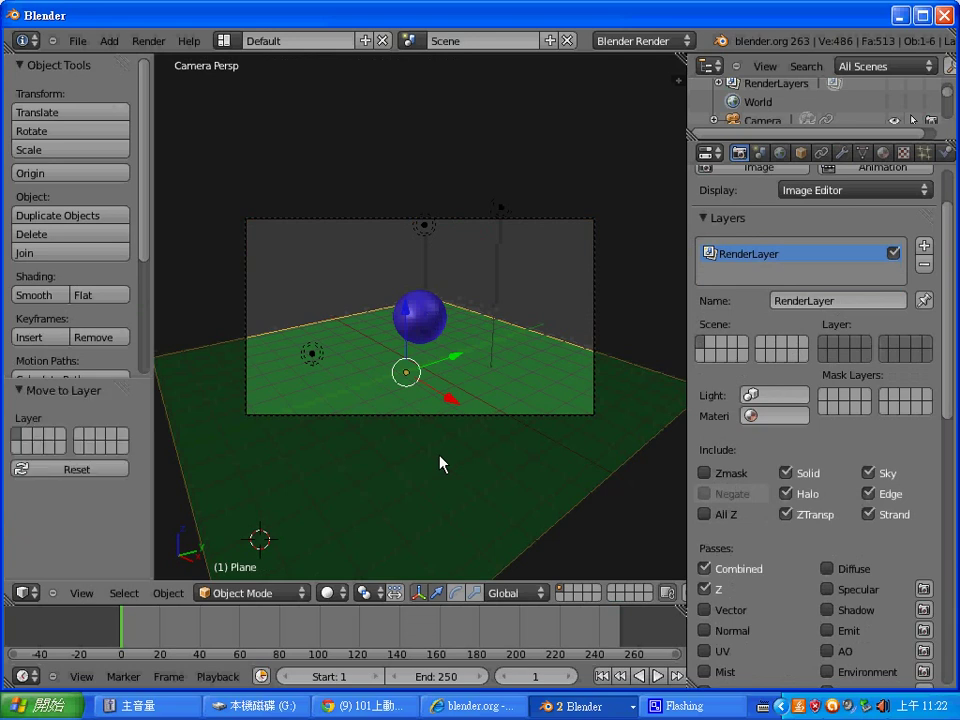
Move the green plane to a separate layer and the blue sphere to layer 2
left_click(42, 437)
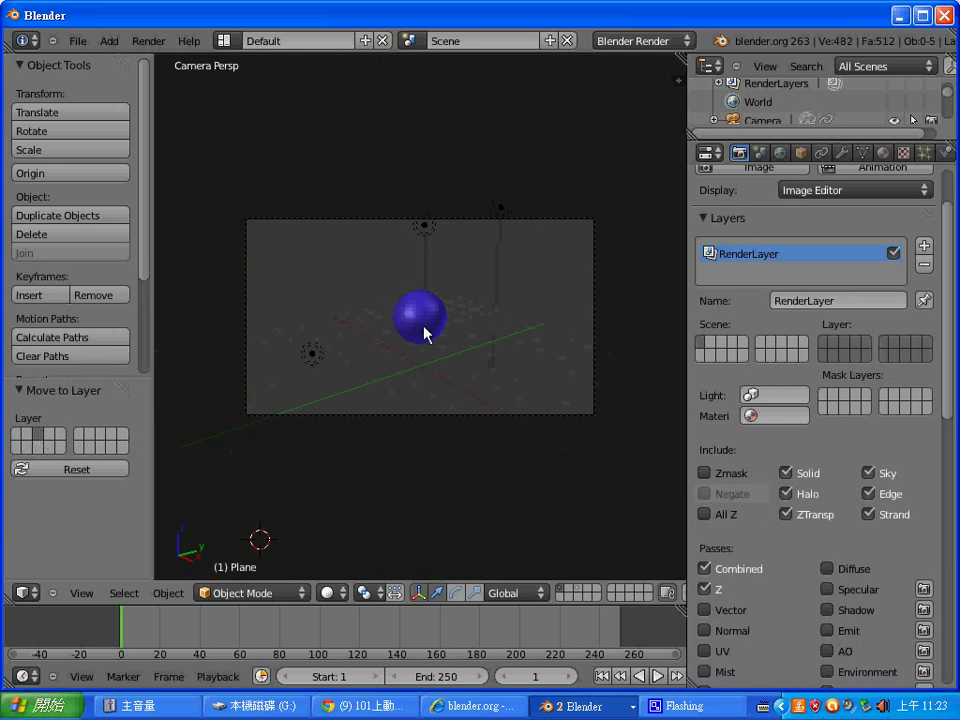
right_click(424, 225)
right_click(427, 334)
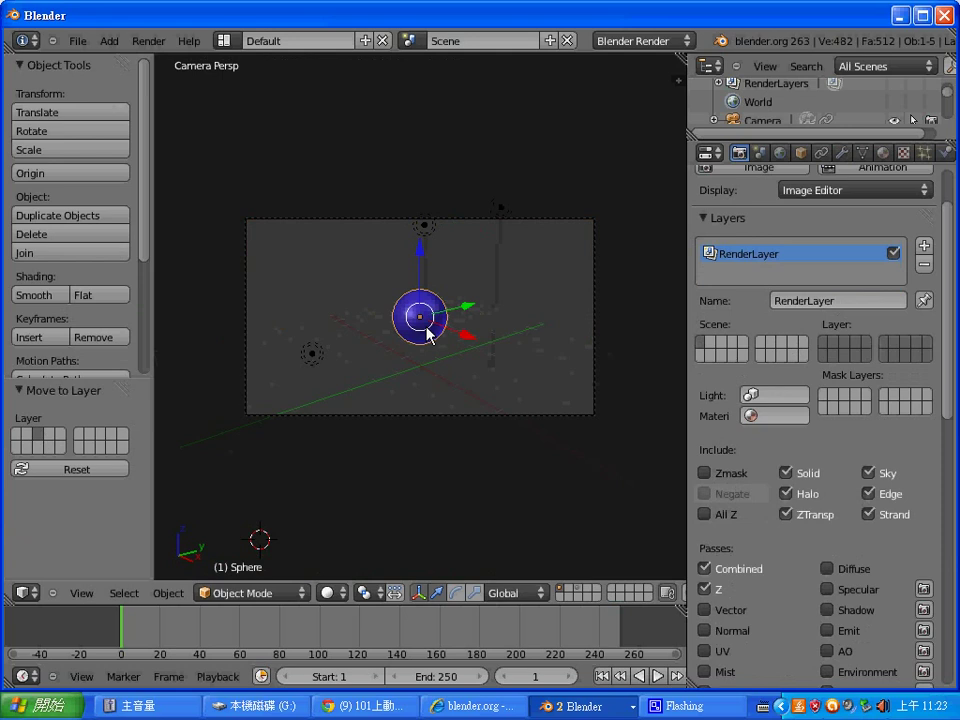
key("m")
left_click(30, 434)
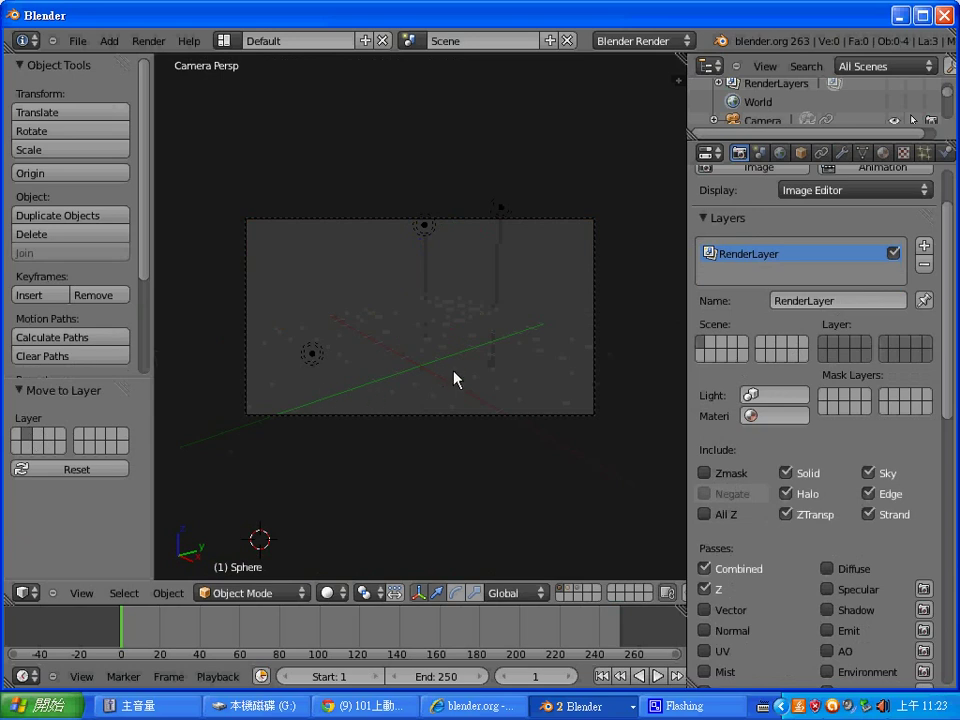
Show both the sphere's and floor's scene layers and render a test image
scroll(453, 378, "down", 3)
scroll(453, 378, "up", 3)
scroll(452, 375, "up", 1)
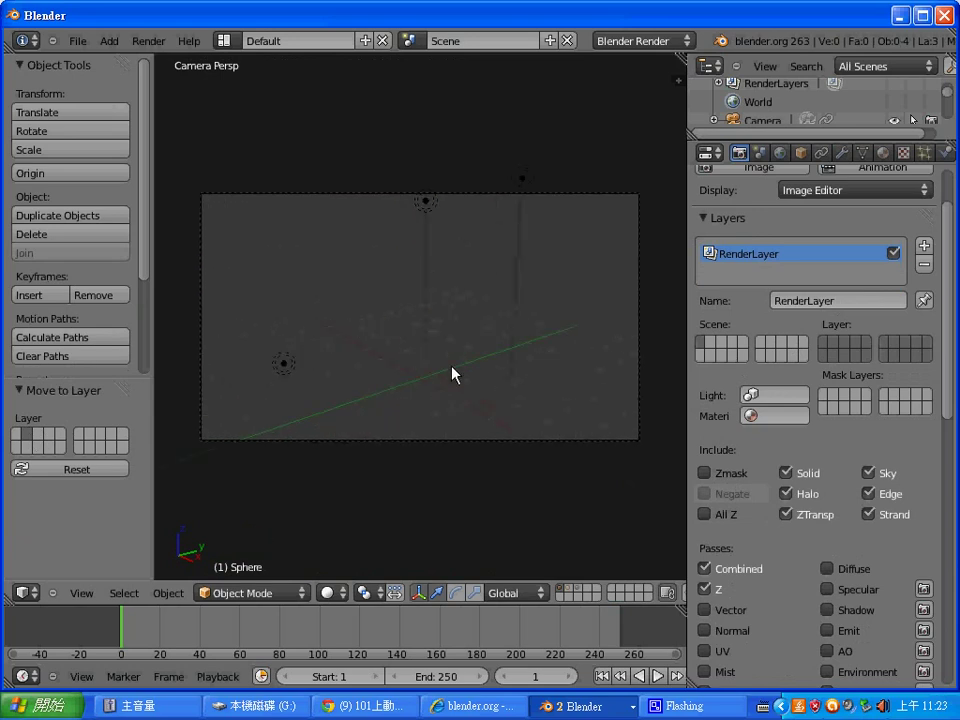
scroll(452, 375, "down", 3)
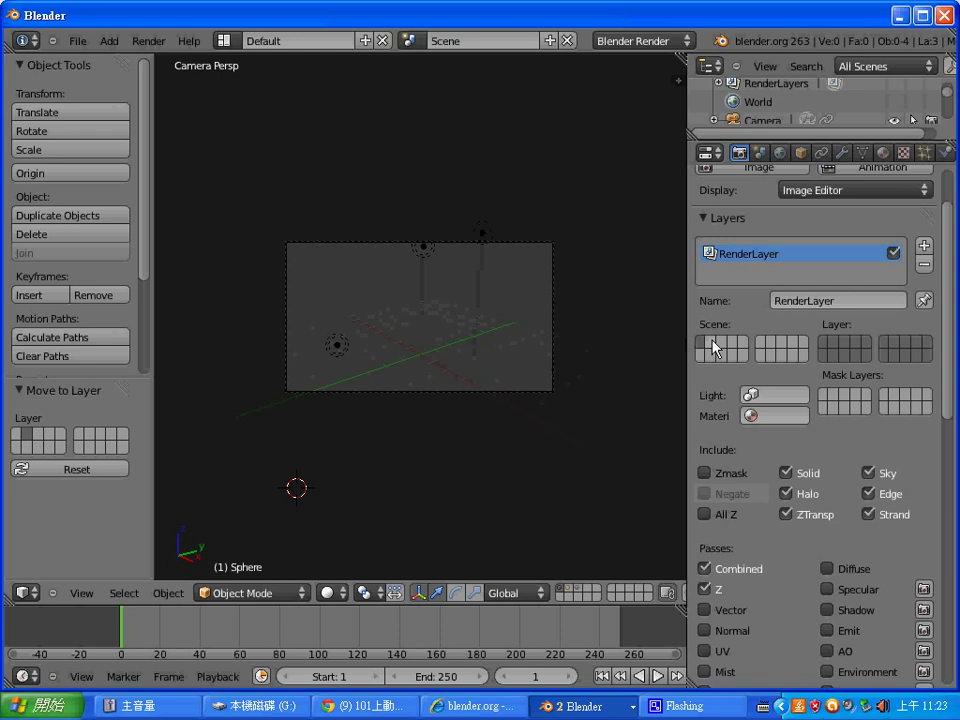
left_click(577, 593)
left_click(583, 594, "shift")
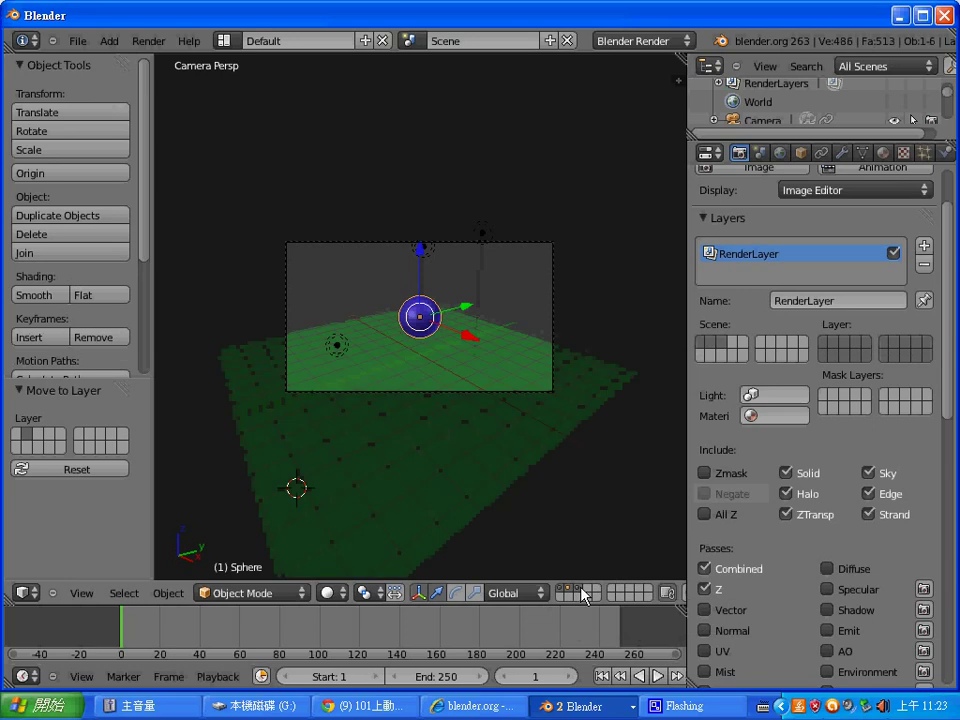
scroll(604, 578, "up", 3)
scroll(604, 578, "down", 2)
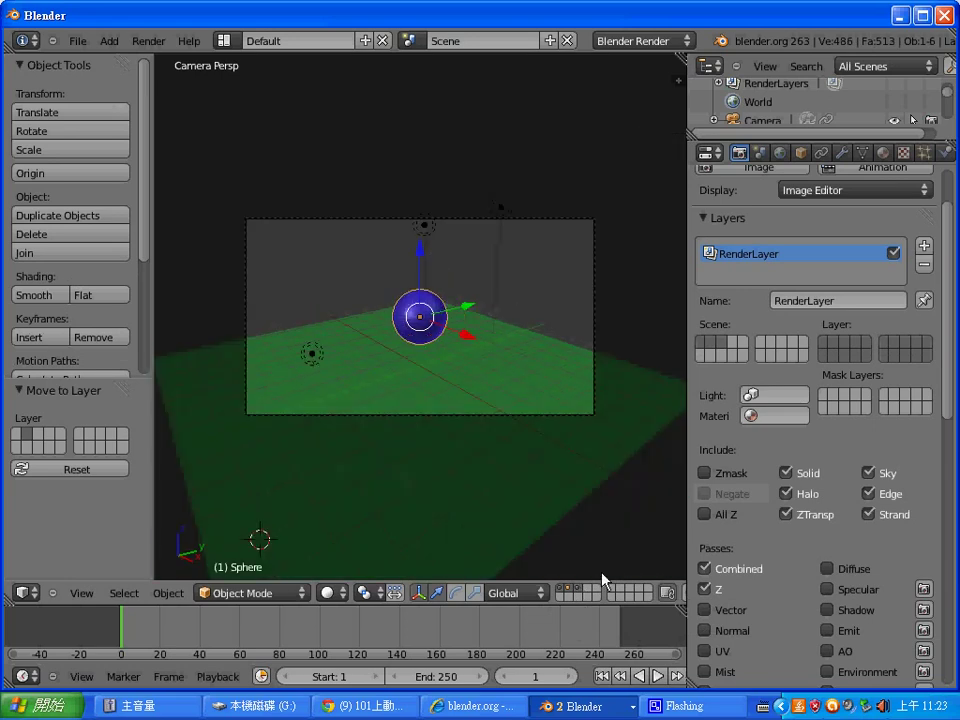
key("F12")
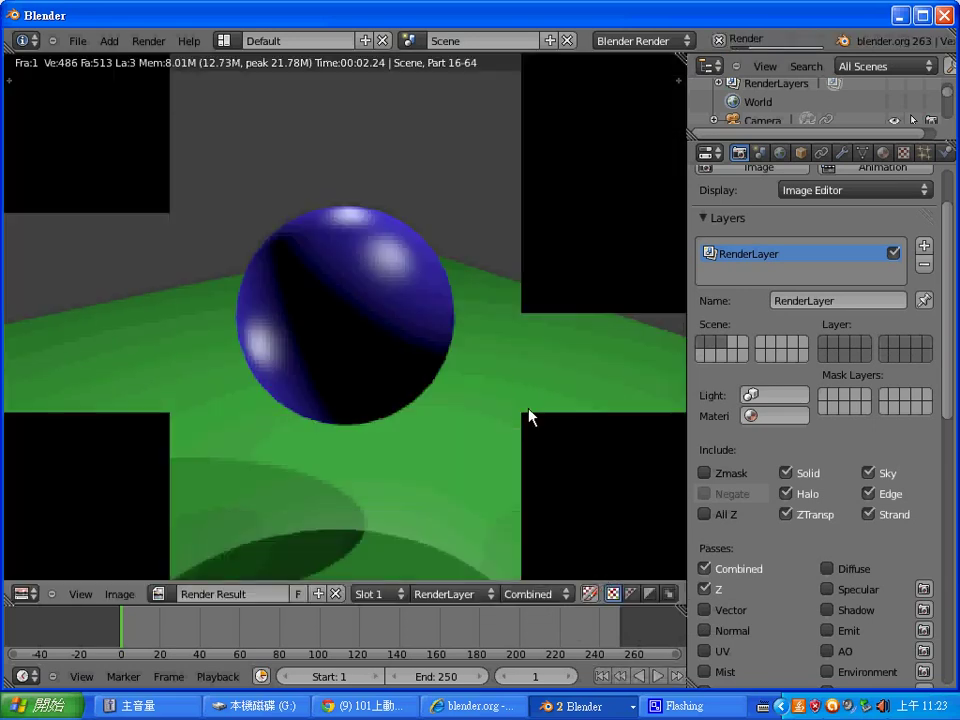
Scale the sphere down, set it on the floor at Z 0.5, and test-render it
key("Escape")
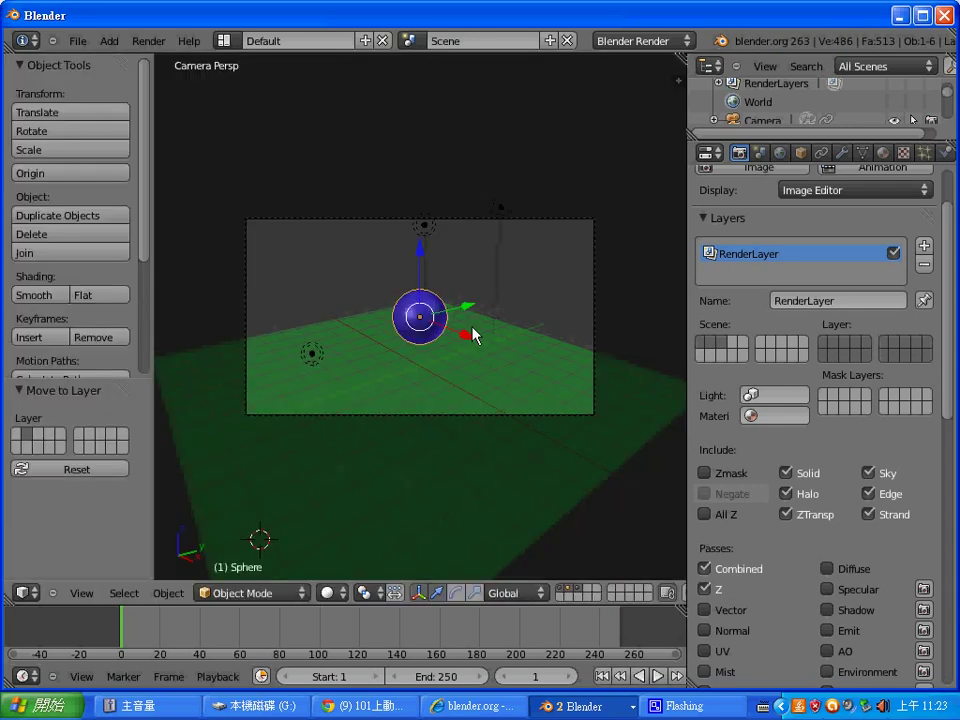
key("s")
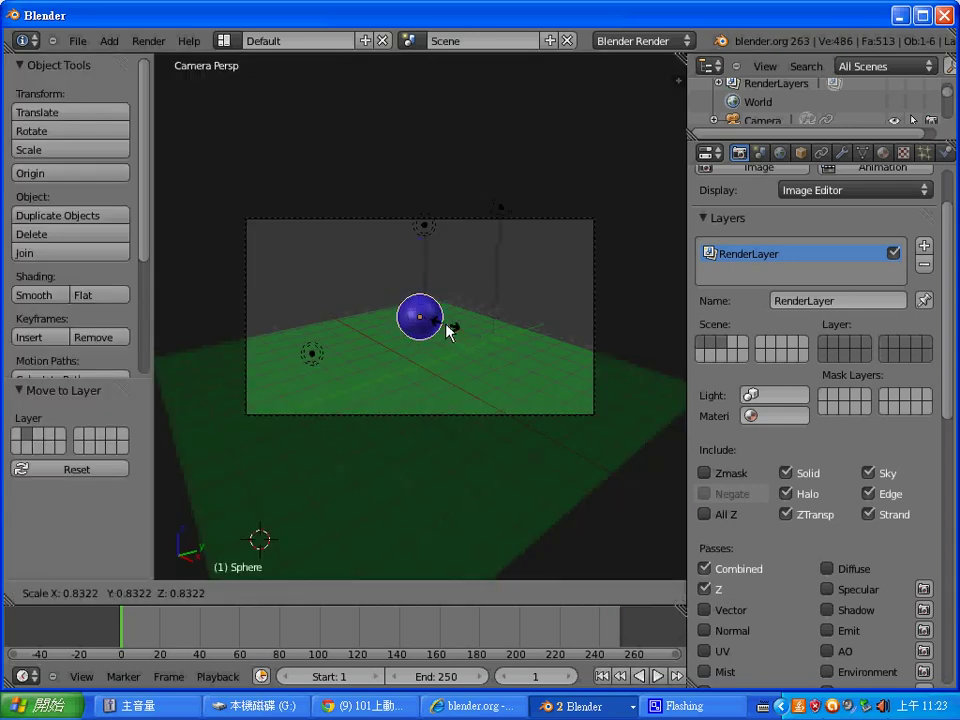
left_click(442, 328)
key("g")
left_click(432, 320)
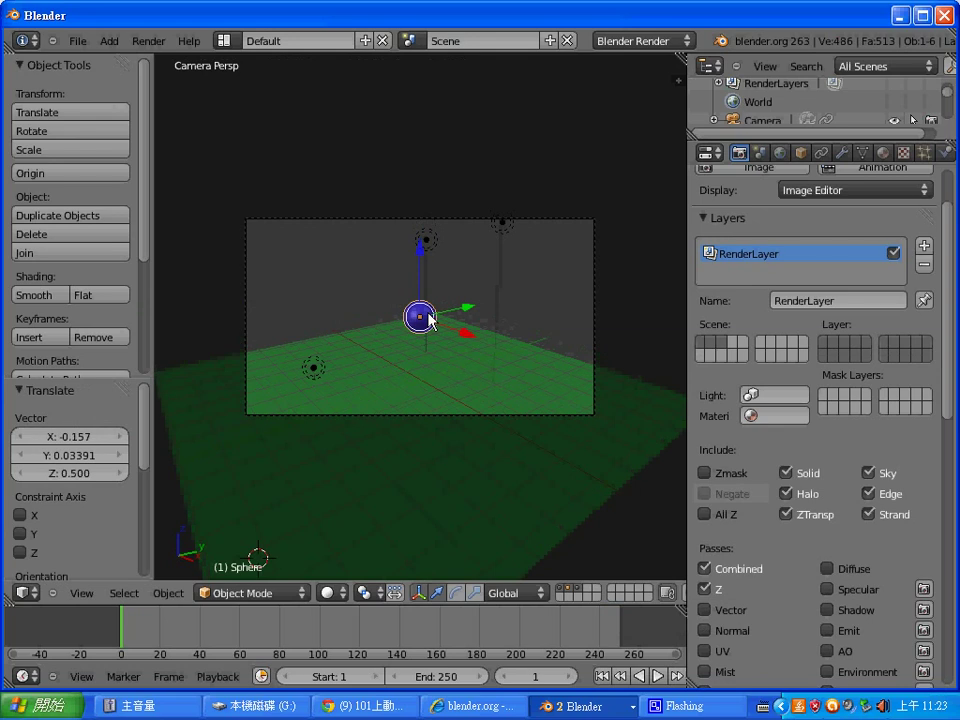
key("F12")
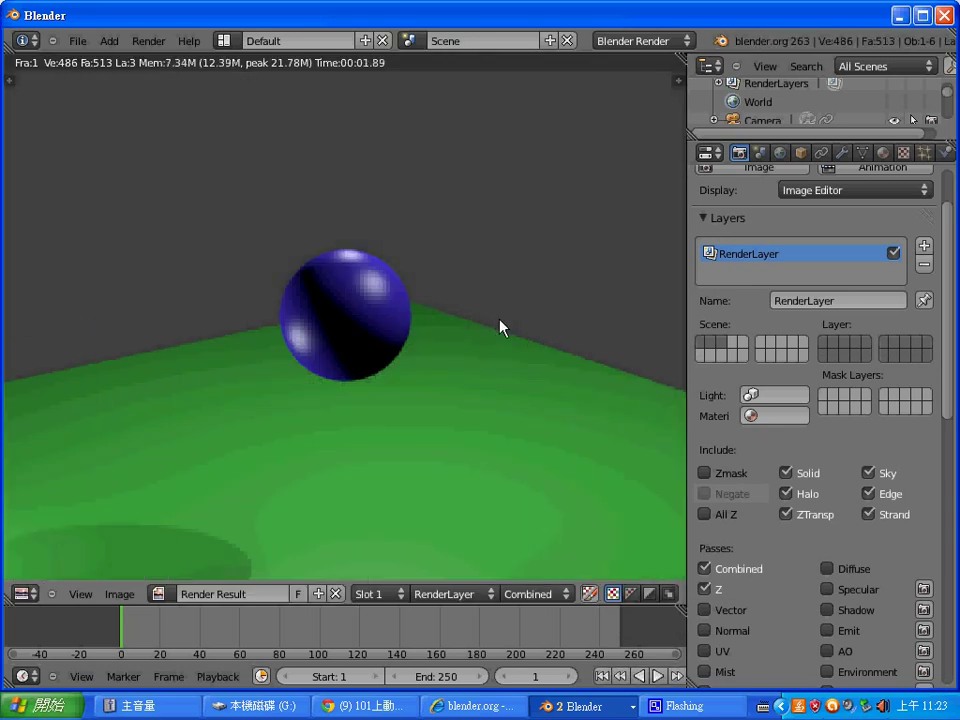
key("Escape")
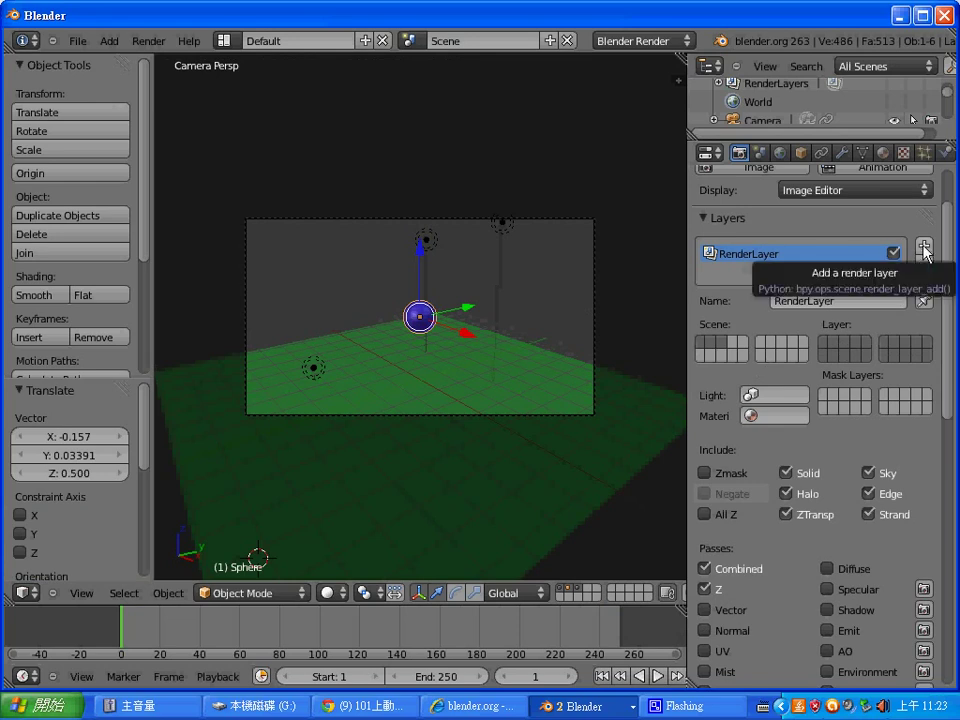
Add RenderLayer.001 limited to the floor's scene layer and test-render both render layers
left_click(924, 249)
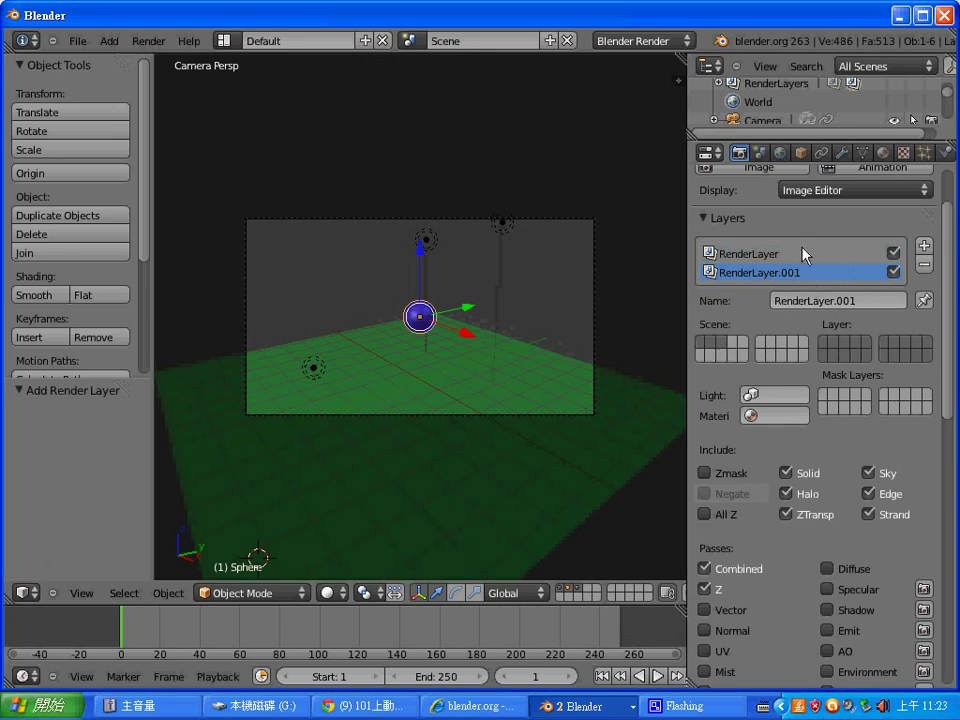
left_click(806, 254)
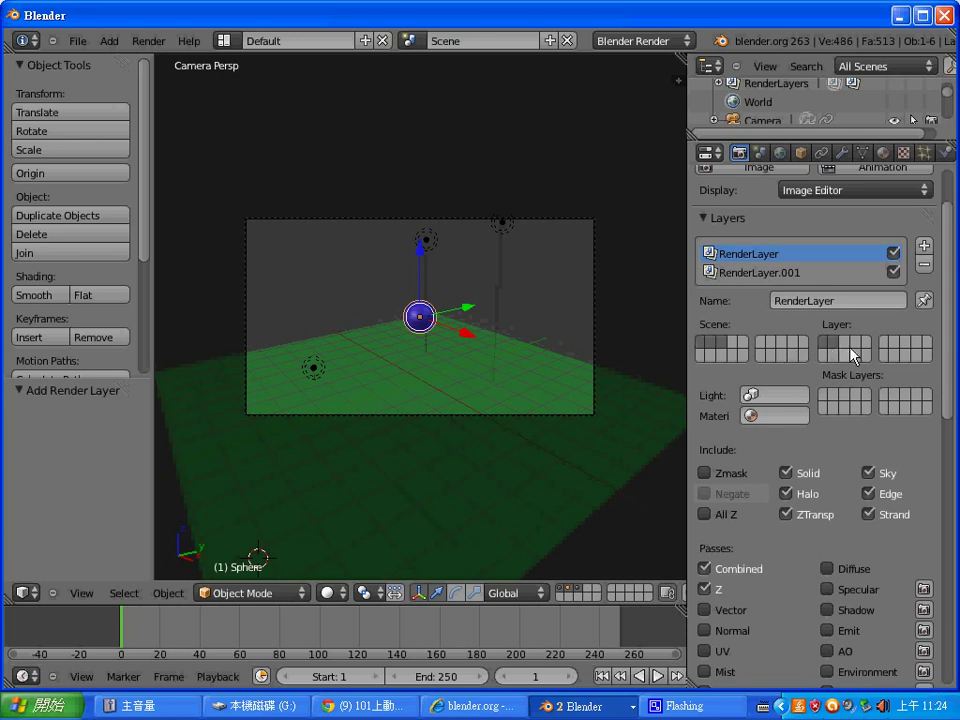
left_click(806, 273)
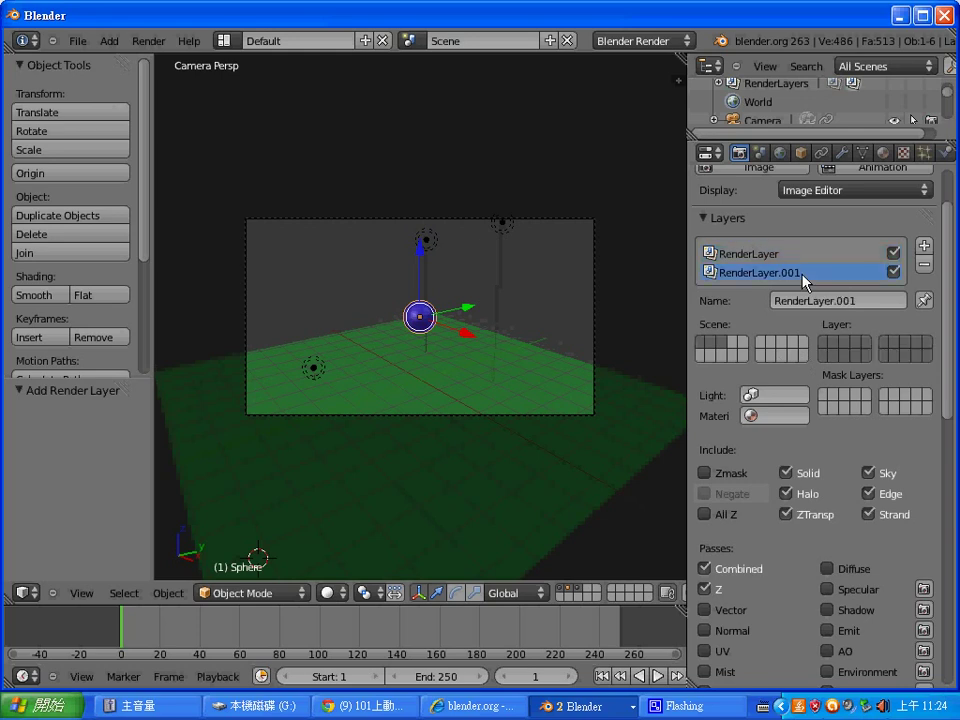
left_click(826, 343)
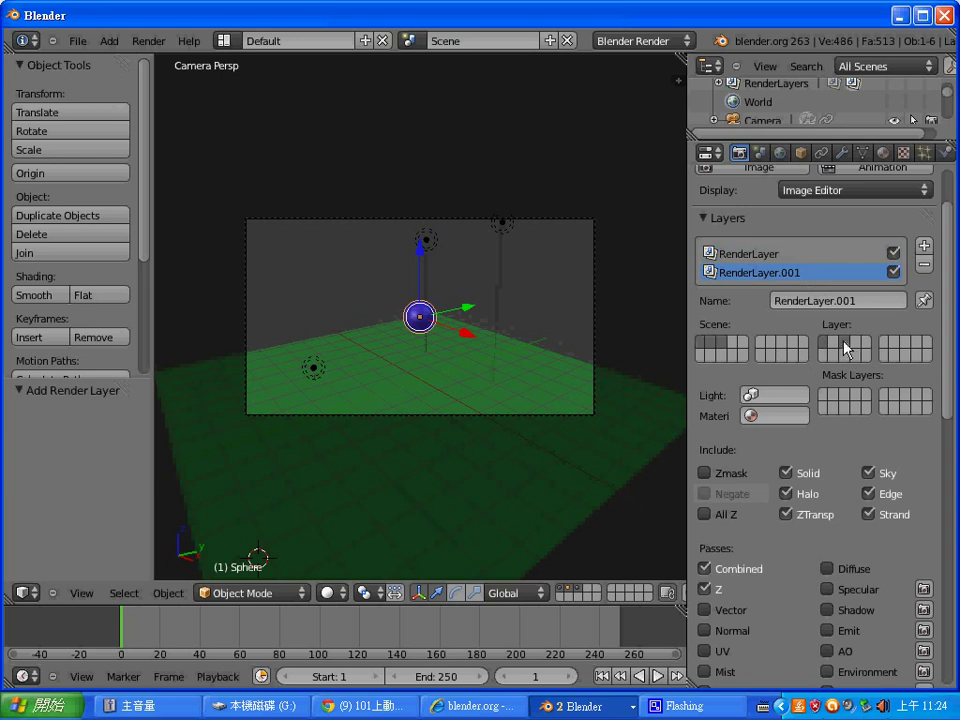
key("F12")
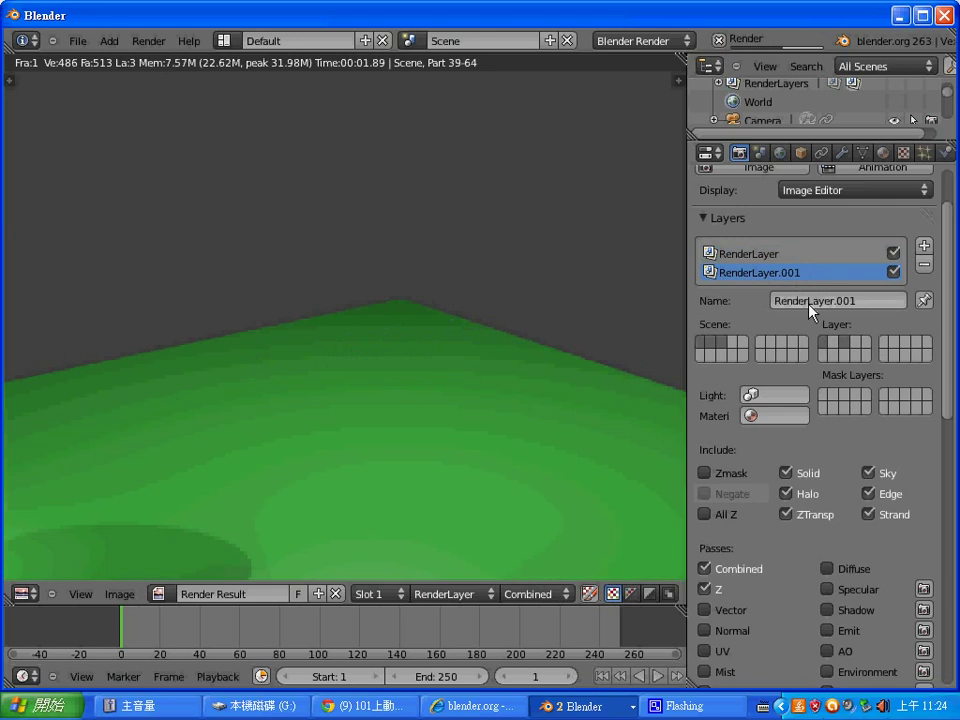
left_click(820, 262)
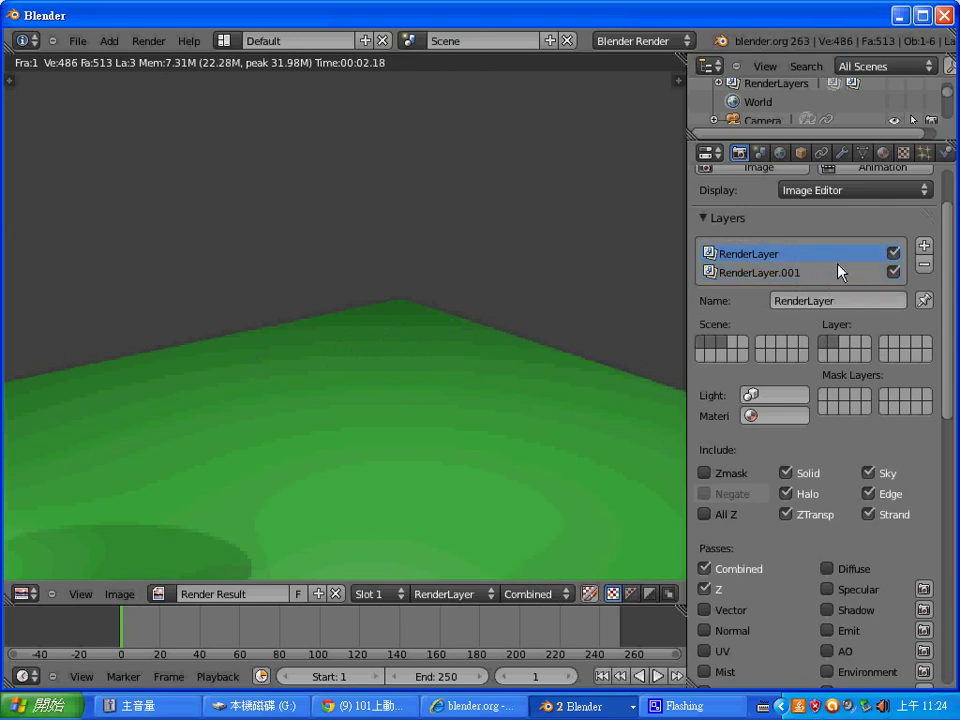
key("F12")
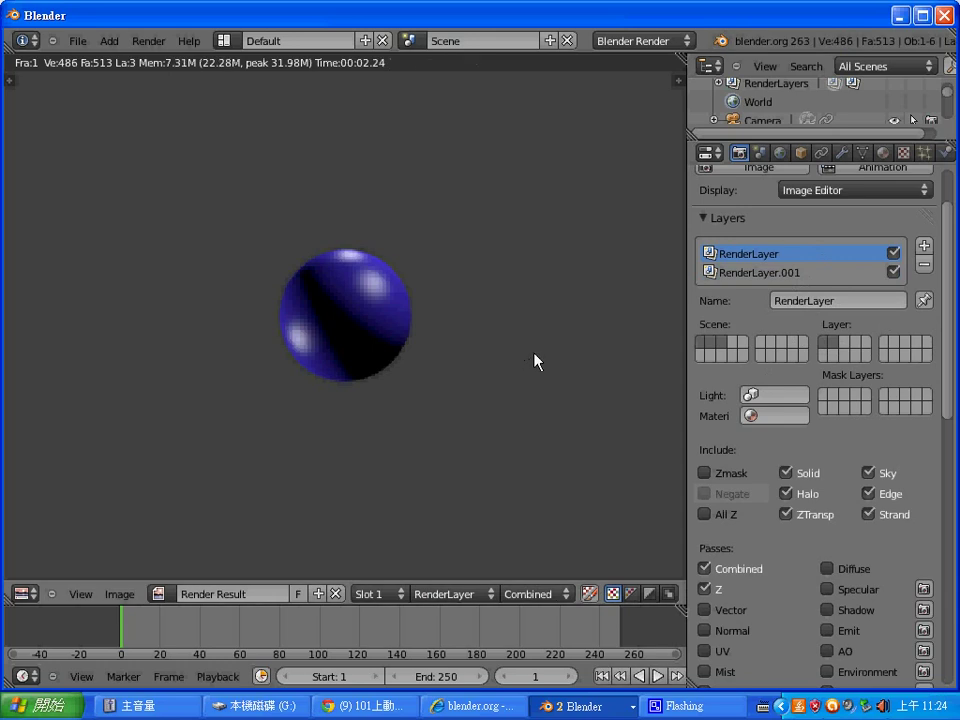
key("Escape")
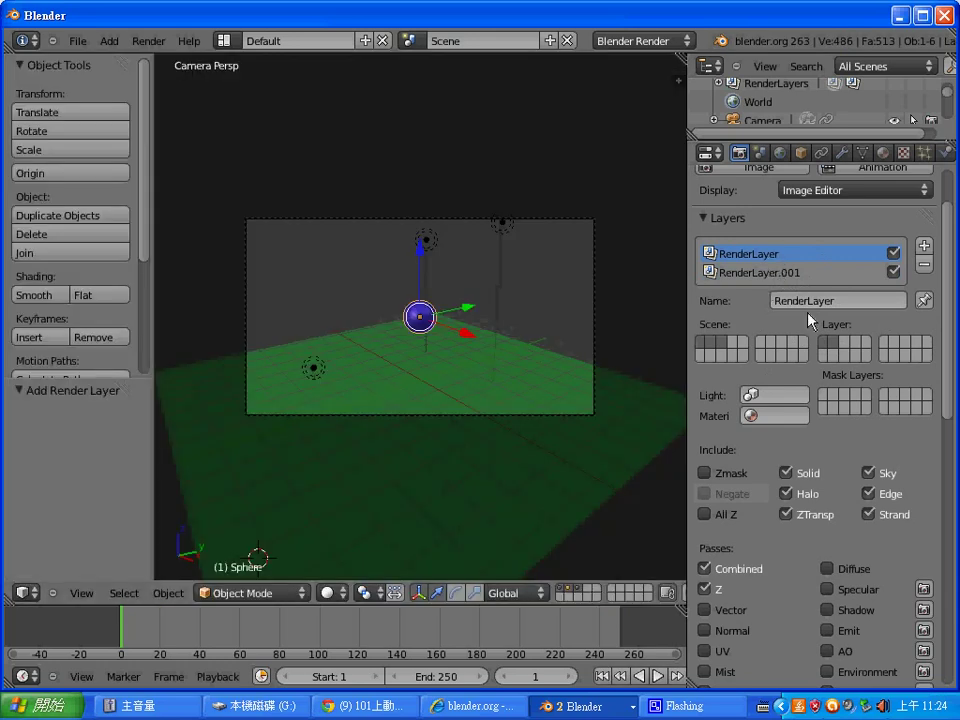
Rename the first render layer to BallLayer and RenderLayer.001 to BackgroundLayer
left_click(849, 300)
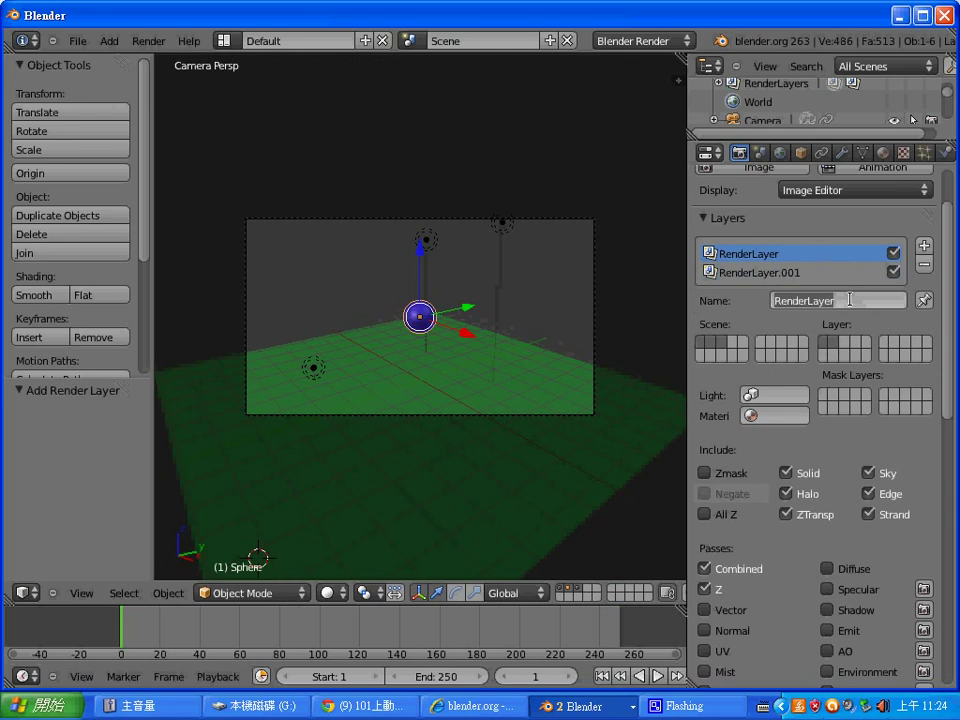
key("Home")
key("Delete")
key("Delete")
key("Delete")
key("Delete")
key("Delete")
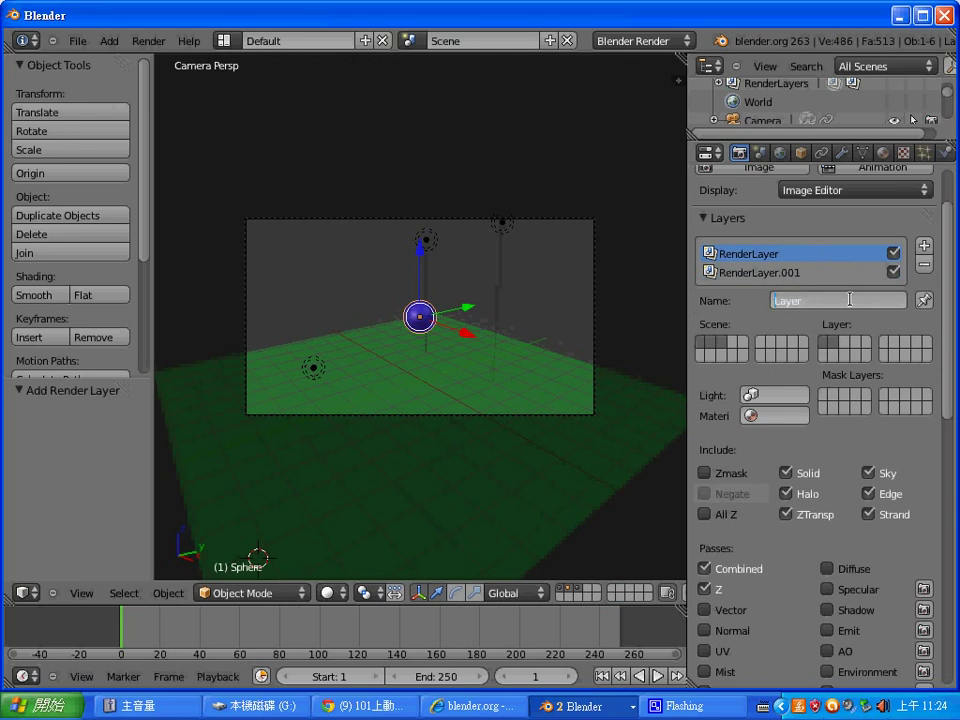
type("Ball")
key("Return")
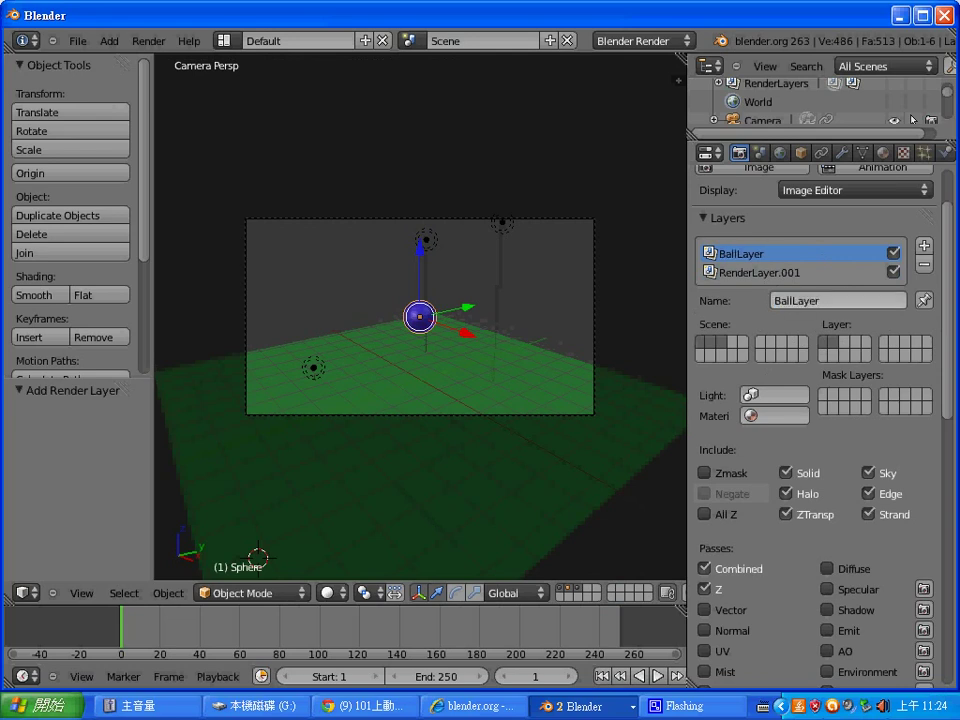
left_click(771, 274)
left_click(823, 300)
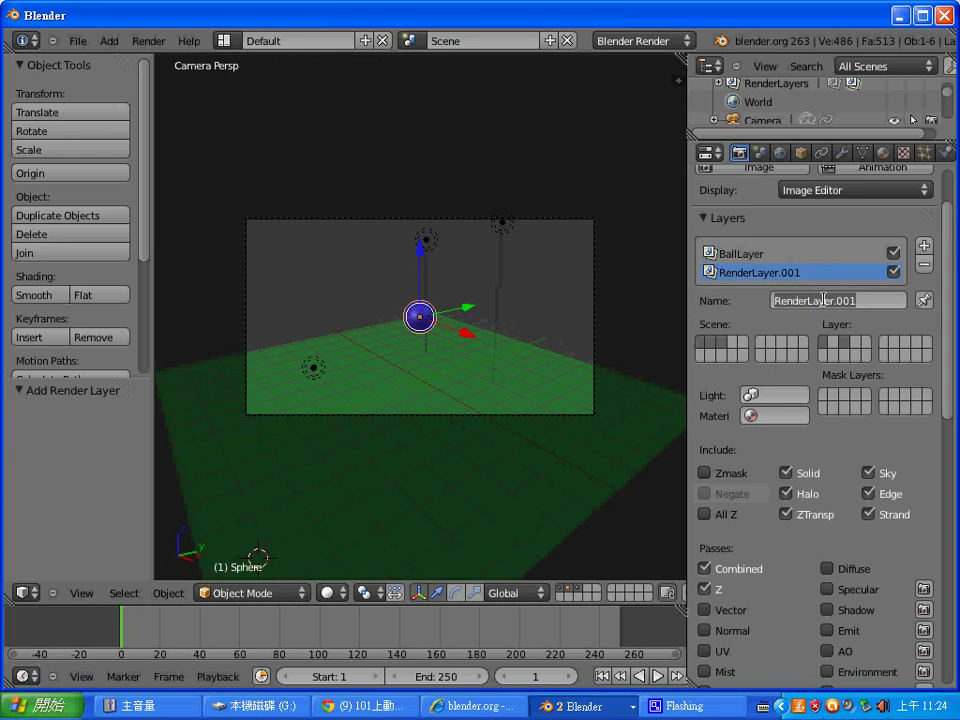
key("BackSpace")
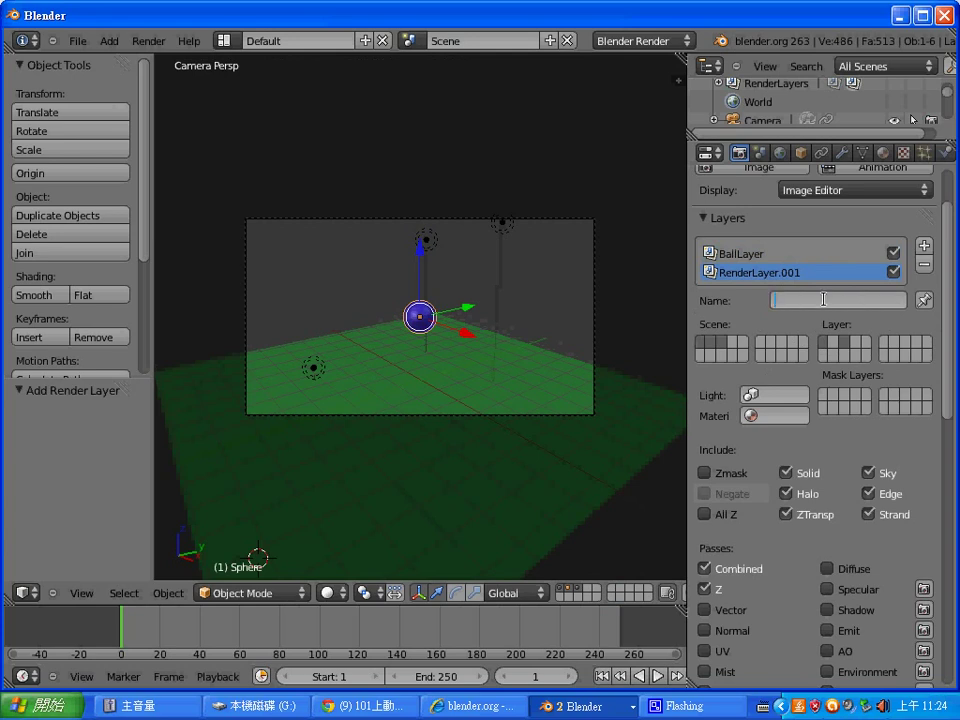
type("Back")
type("groundLay")
type("er")
key("Return")
Uncheck Sky under Include for BallLayer
left_click(760, 253)
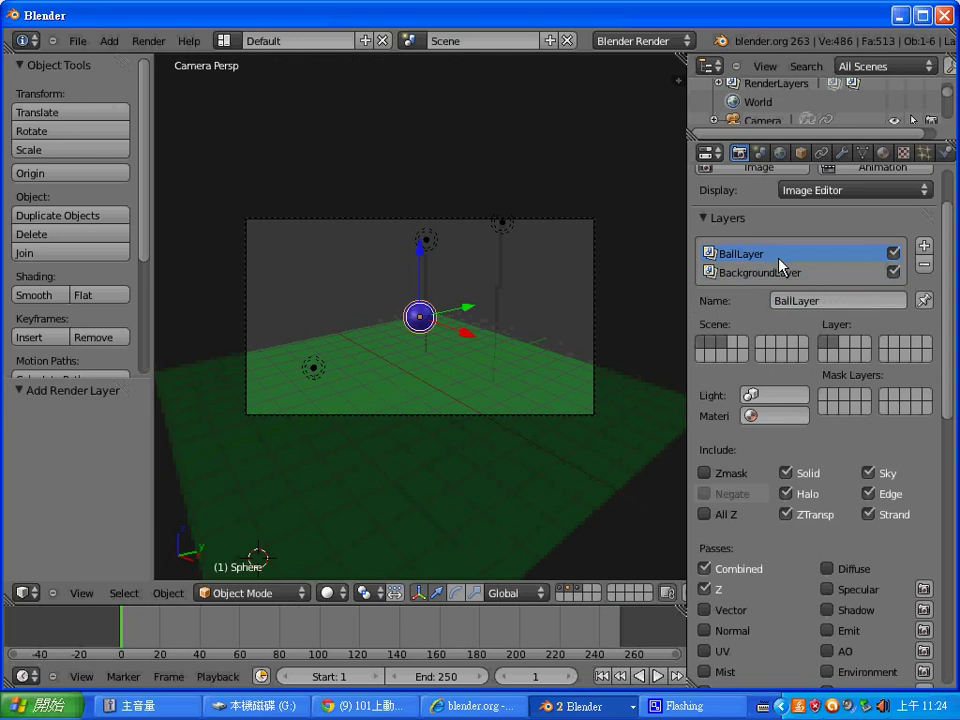
left_click(784, 272)
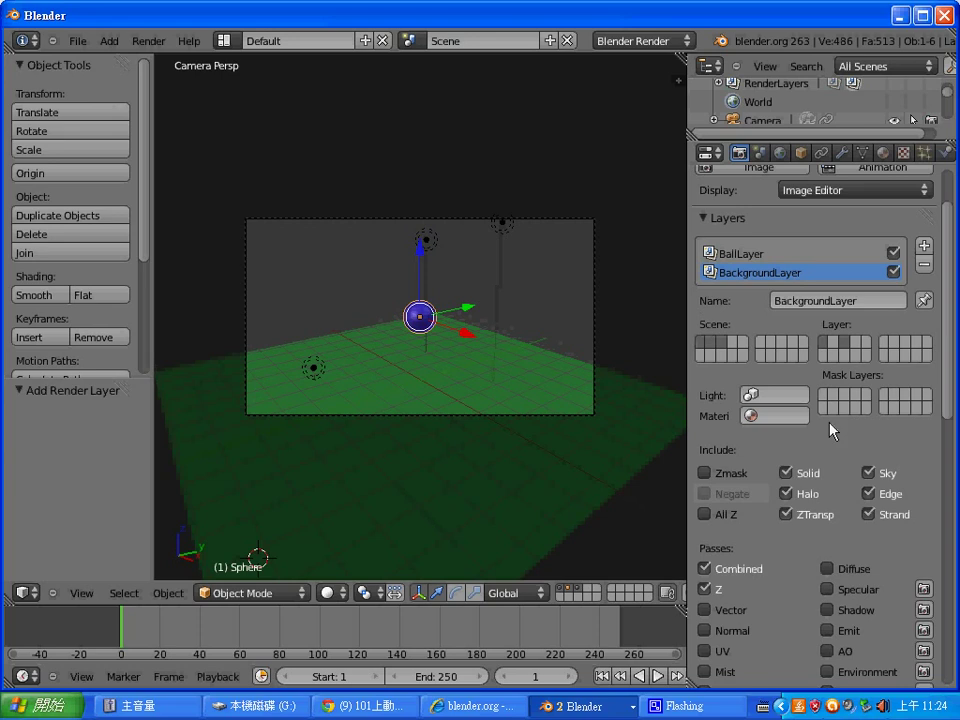
left_click(808, 257)
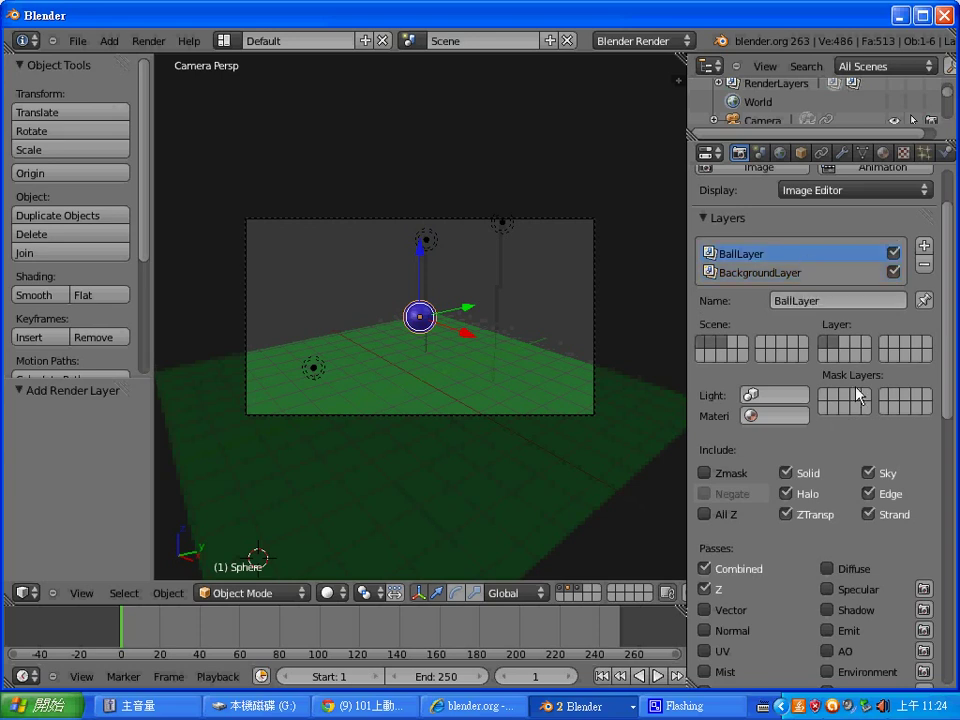
left_click(870, 474)
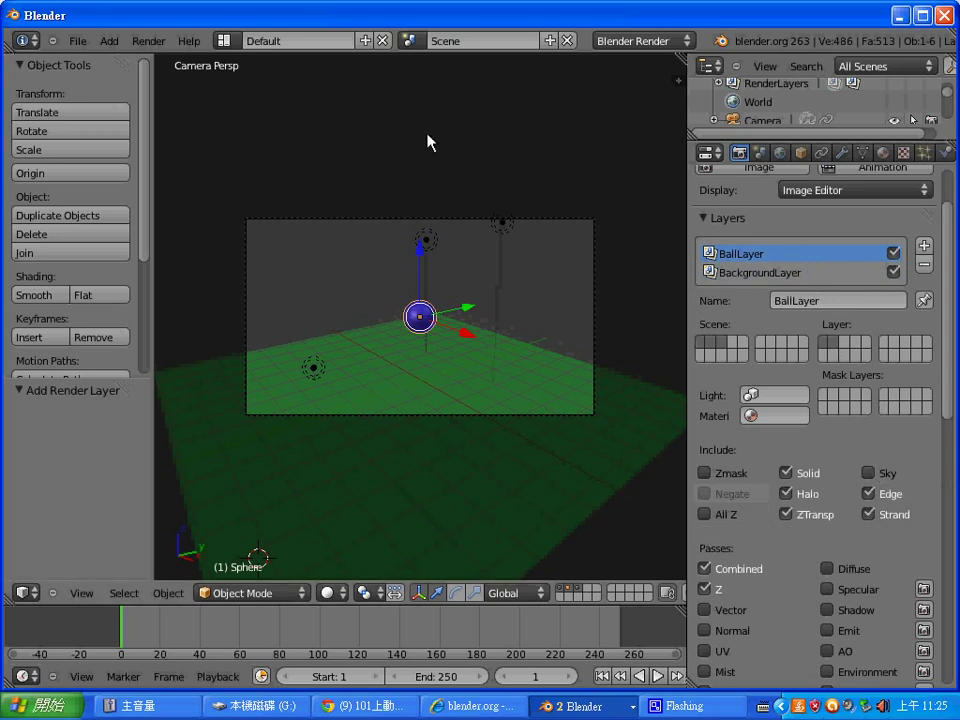
Switch to the Compositing layout, enable Use Nodes, and spread out the Composite and Render Layers nodes
left_click(224, 40)
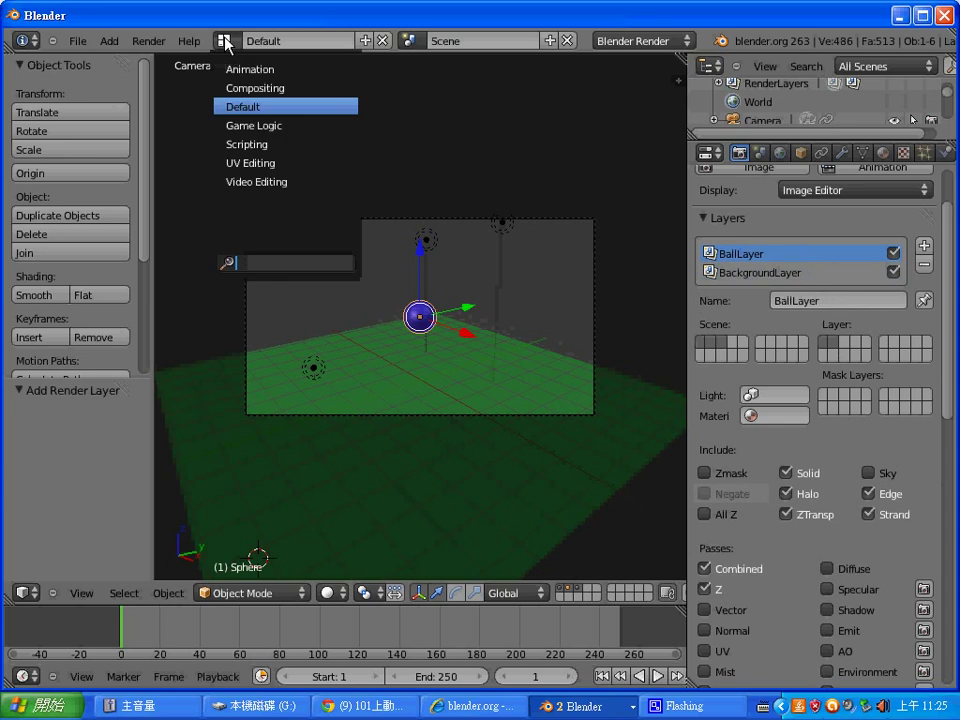
left_click(251, 88)
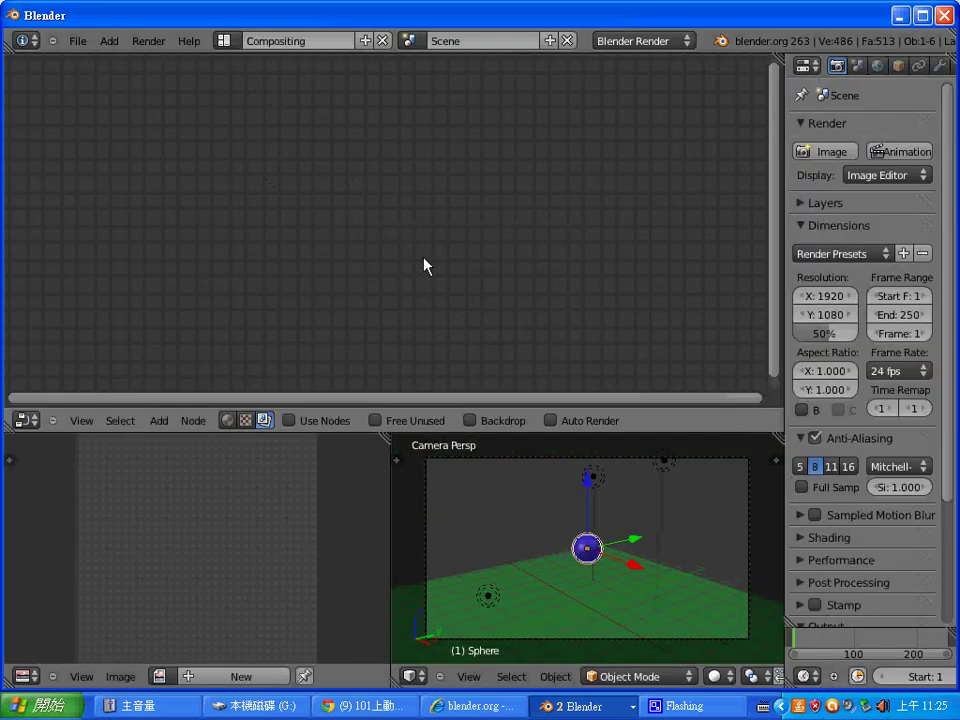
left_click(293, 422)
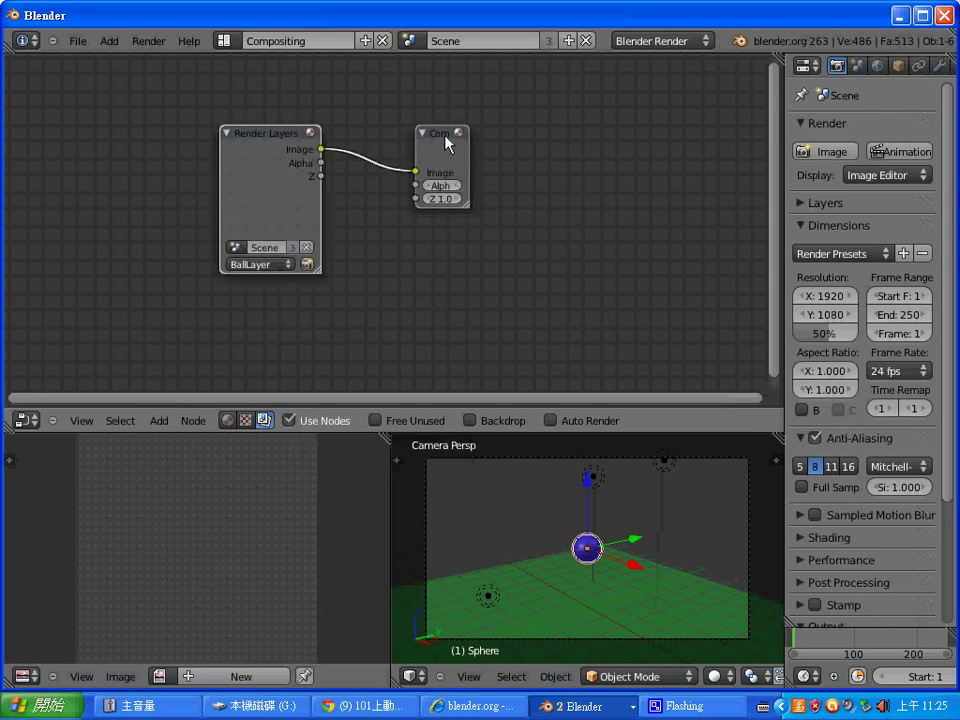
left_click_drag(447, 145, 637, 139)
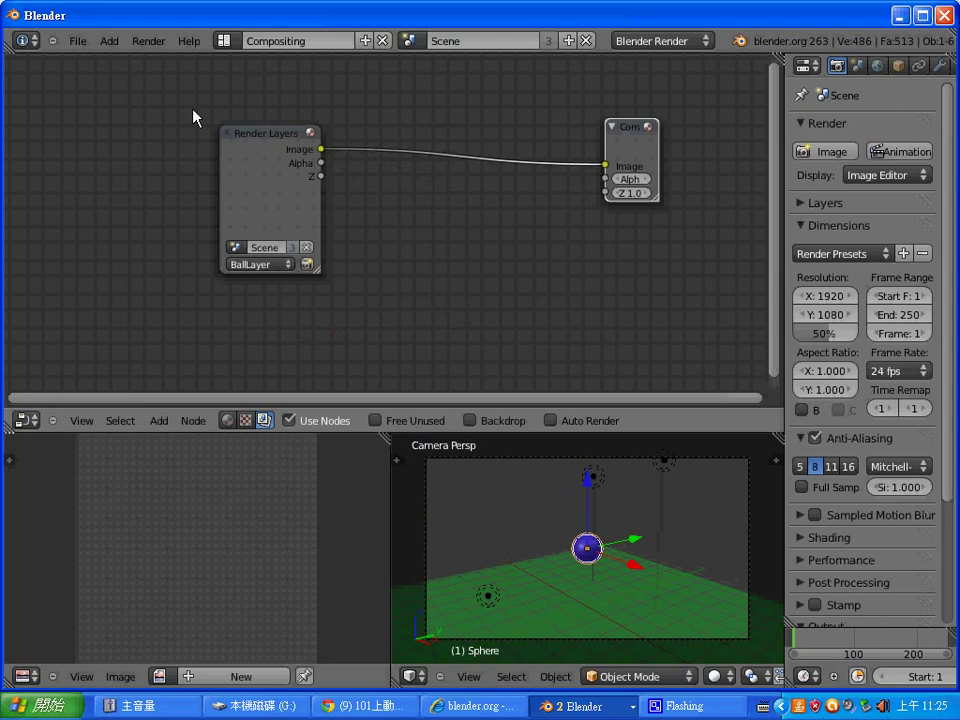
left_click_drag(245, 134, 105, 99)
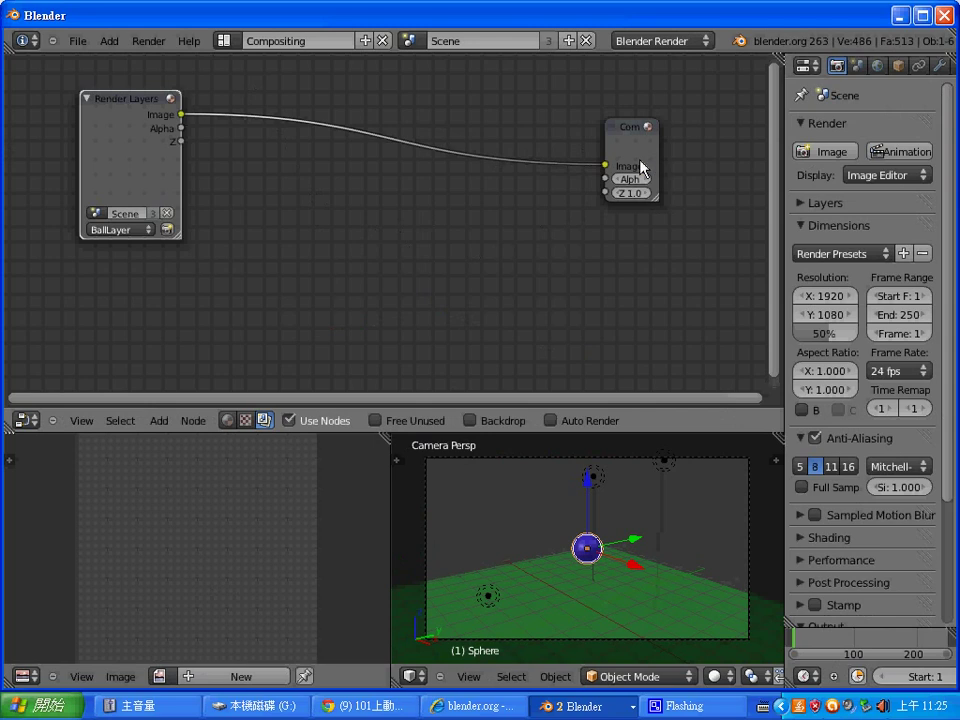
Adjust the node positions and duplicate the Render Layers node with Shift+D
key("g")
left_click(656, 200)
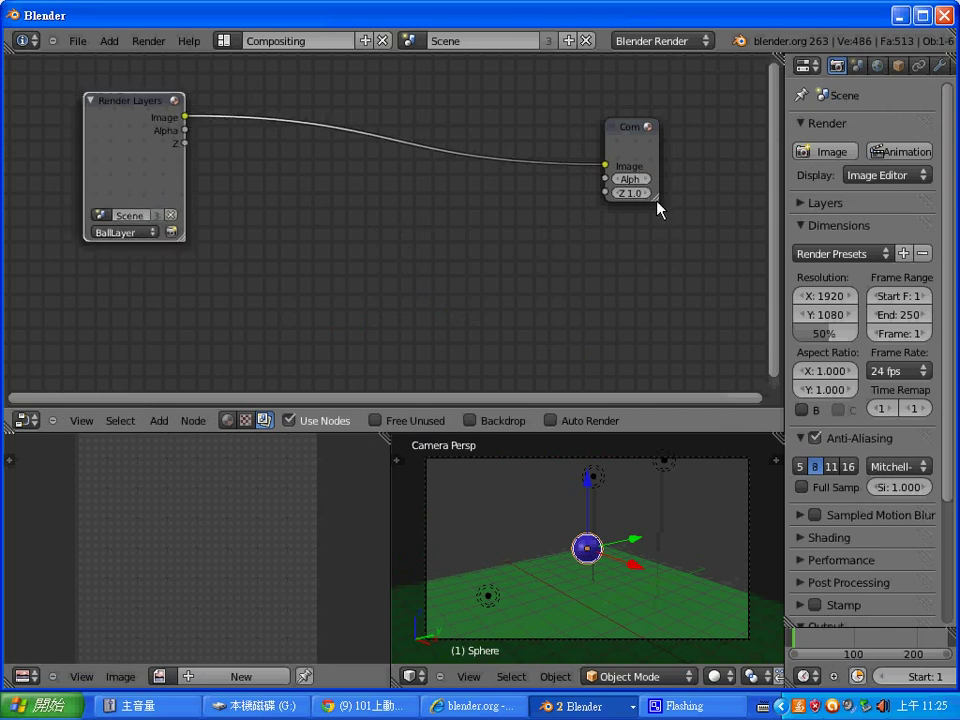
left_click_drag(656, 200, 681, 210)
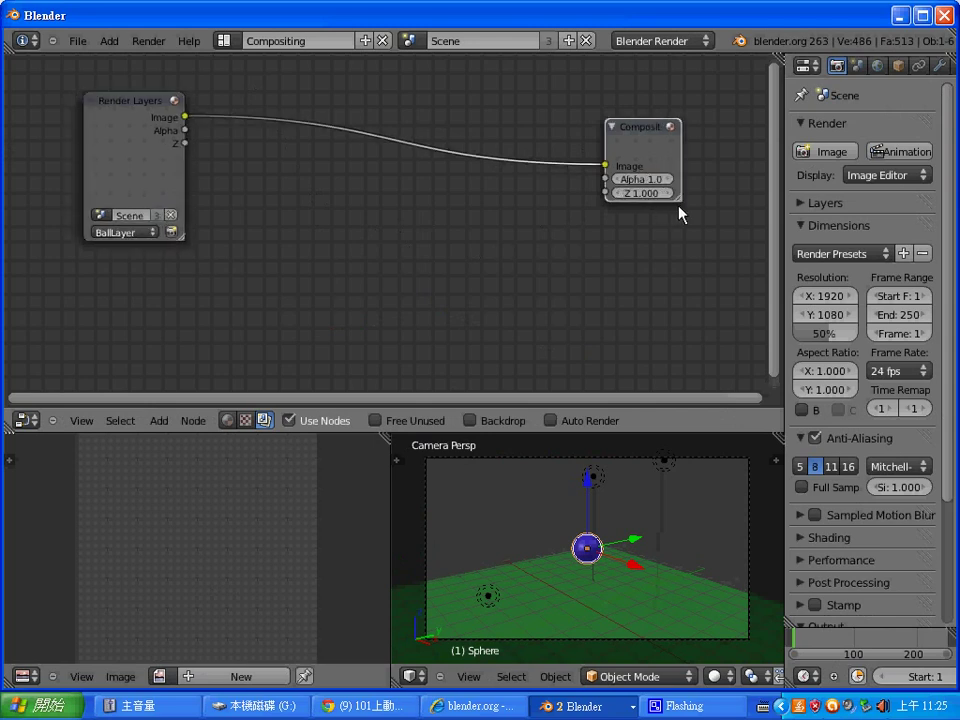
left_click(137, 170)
key("shift+d")
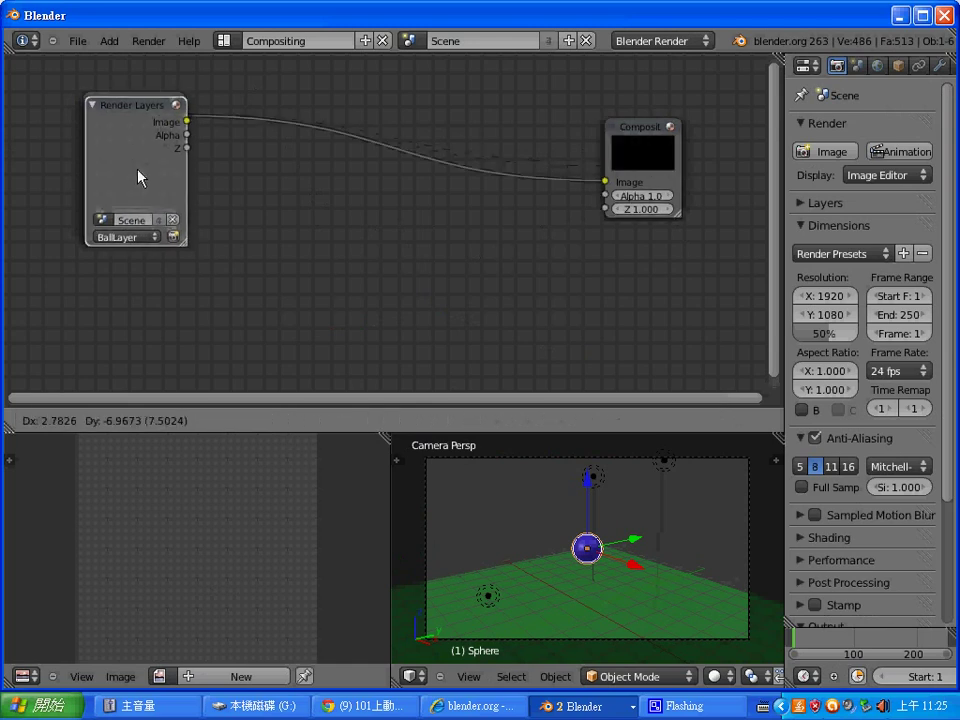
Place the copied Render Layers node below the original, set it to BackgroundLayer, and render the frame
left_click(137, 333)
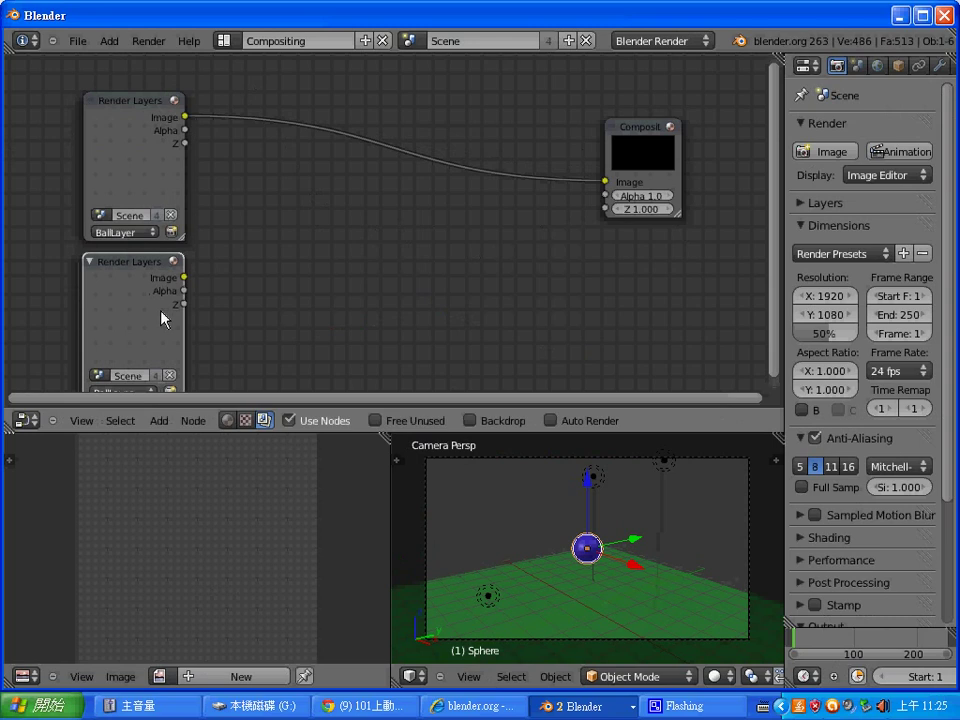
scroll(306, 280, "down", 1)
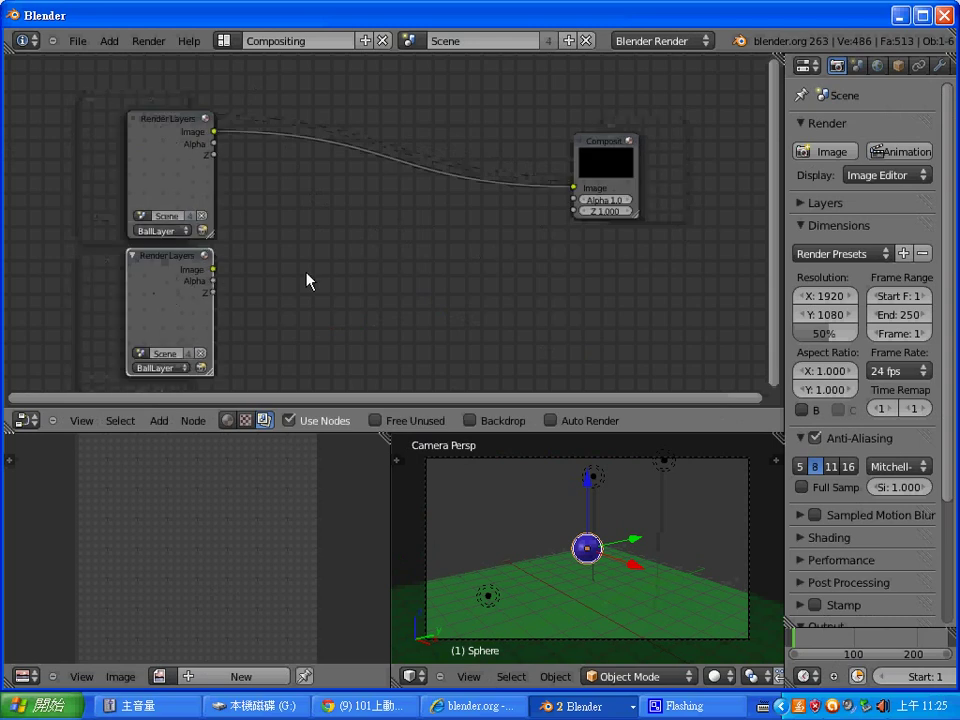
left_click(180, 368)
left_click(189, 344)
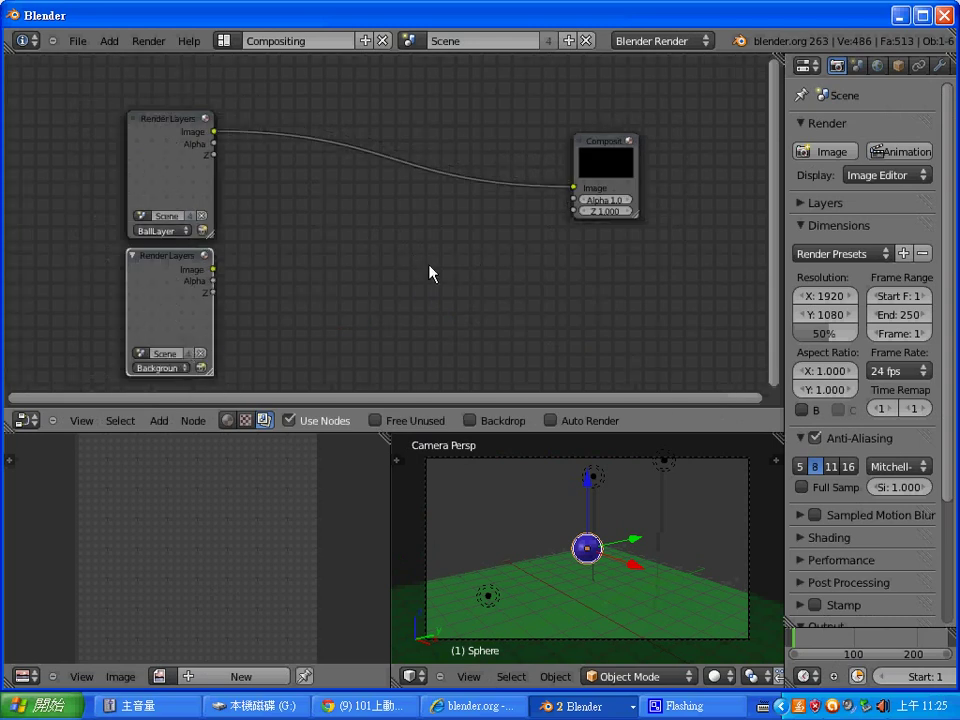
key("F12")
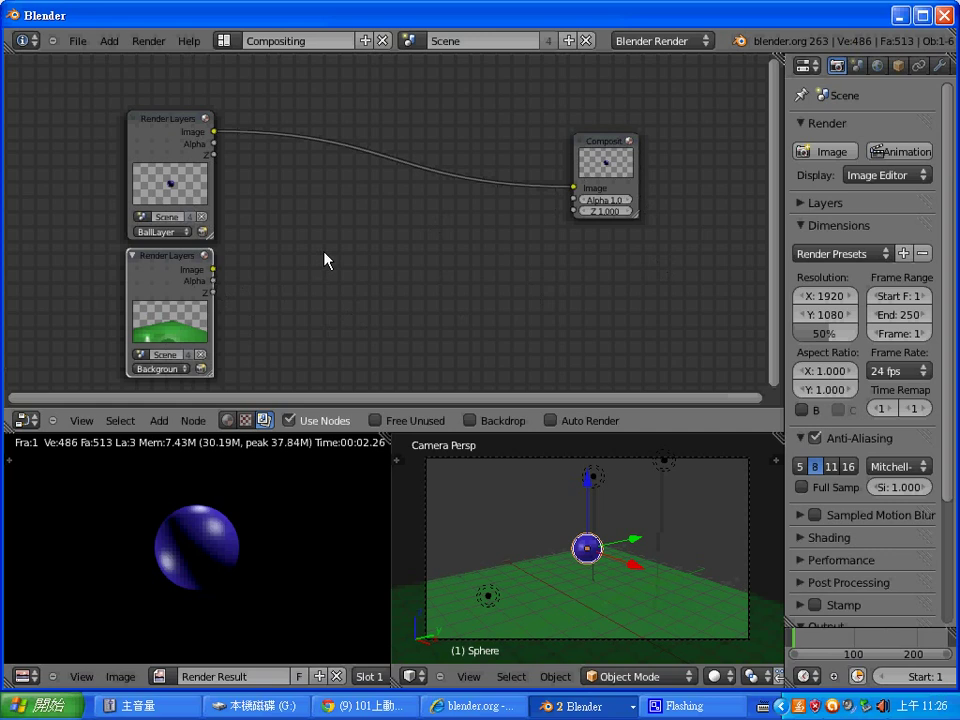
left_click(166, 424)
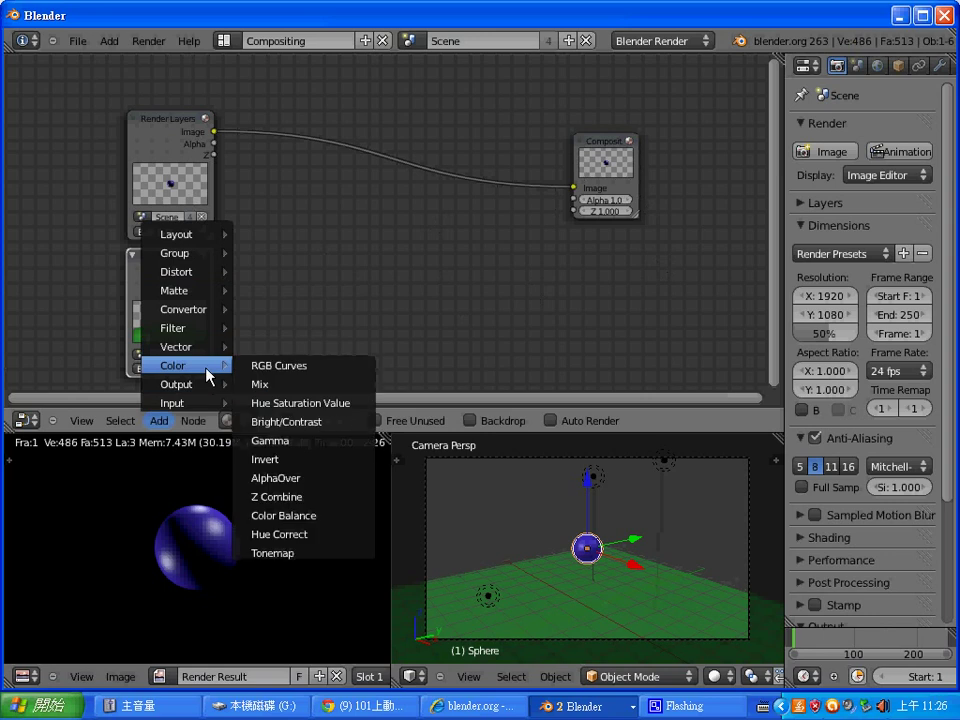
mouse_move(180, 365)
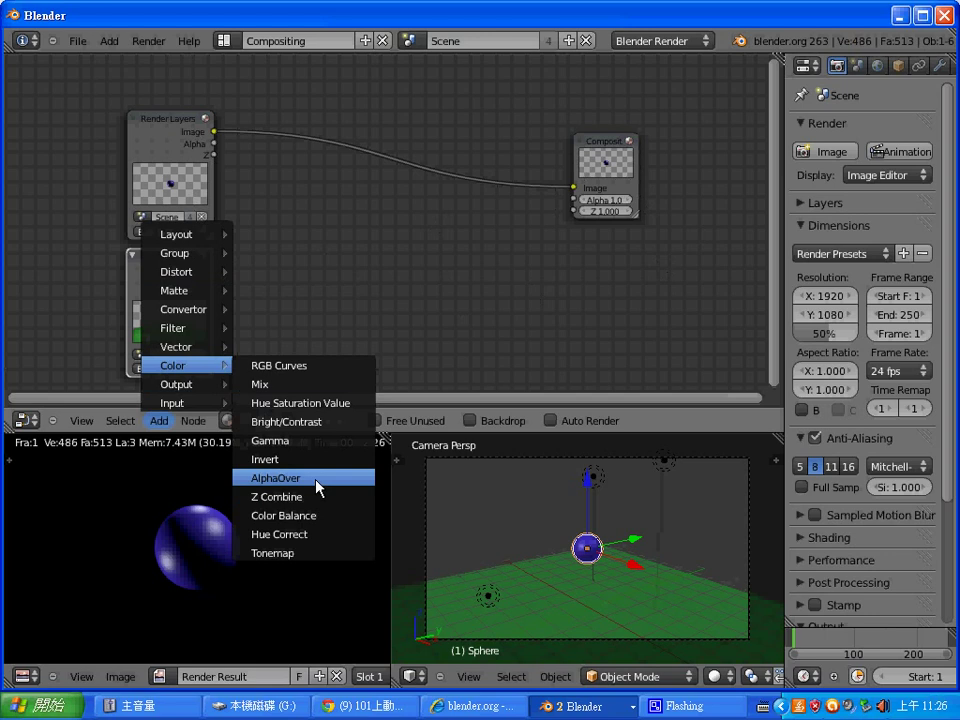
Insert an AlphaOver node into the link, wire both render layers into it, and arrange the nodes
left_click(318, 487)
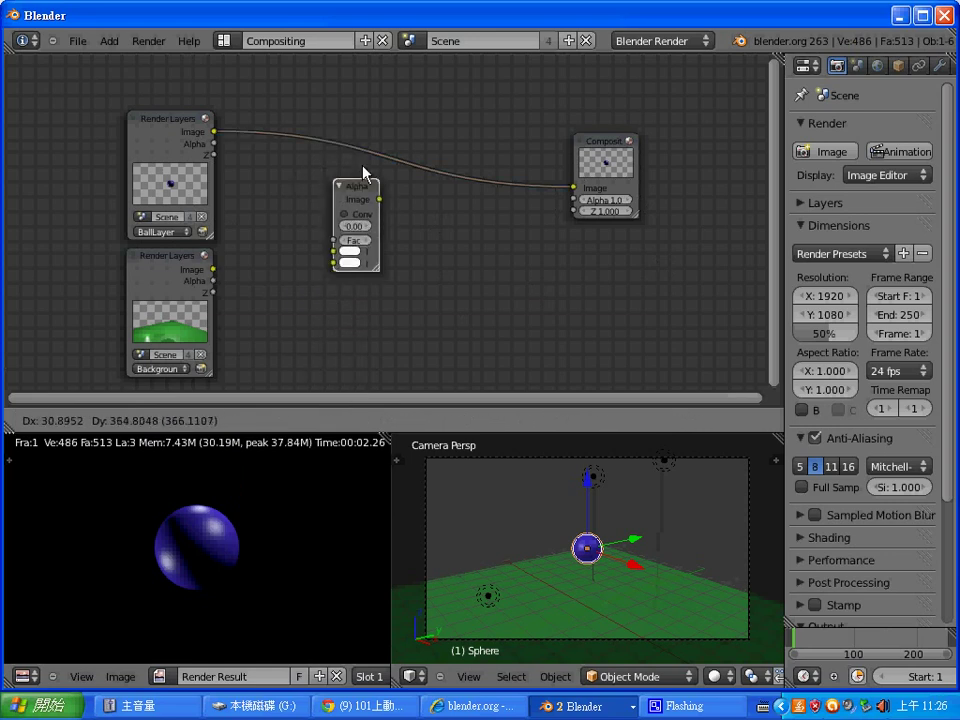
left_click_drag(328, 205, 368, 135)
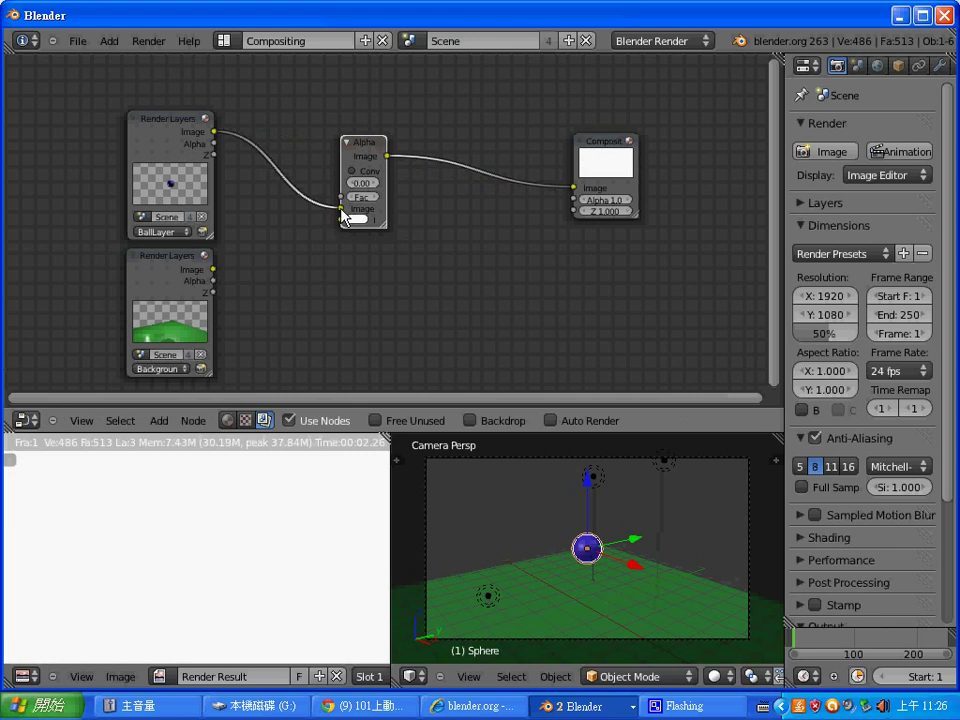
left_click_drag(341, 208, 339, 220)
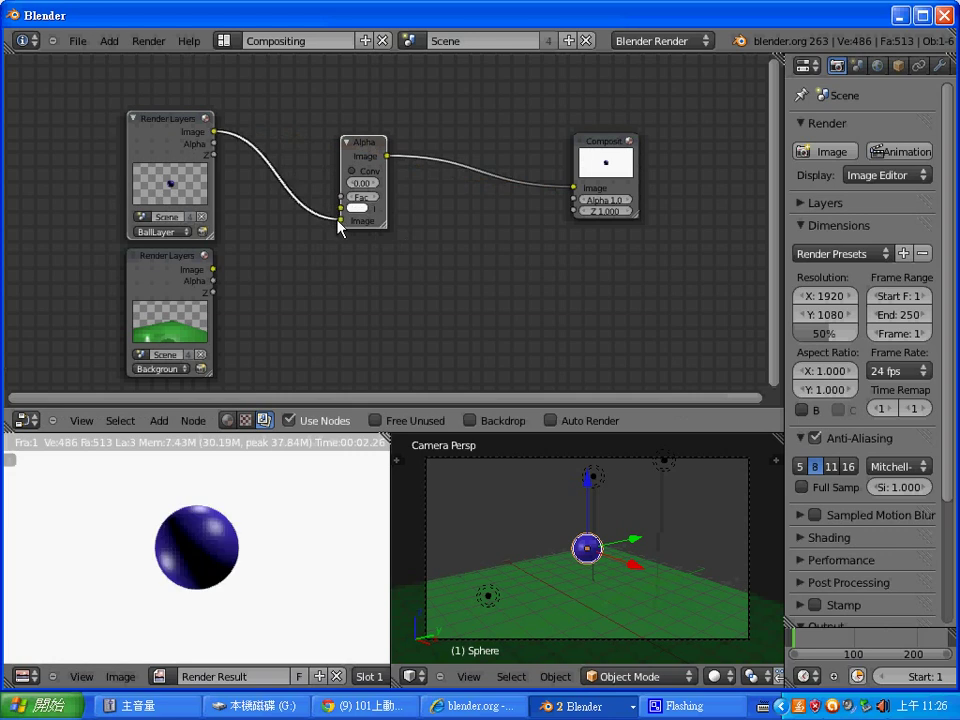
left_click_drag(213, 269, 341, 199)
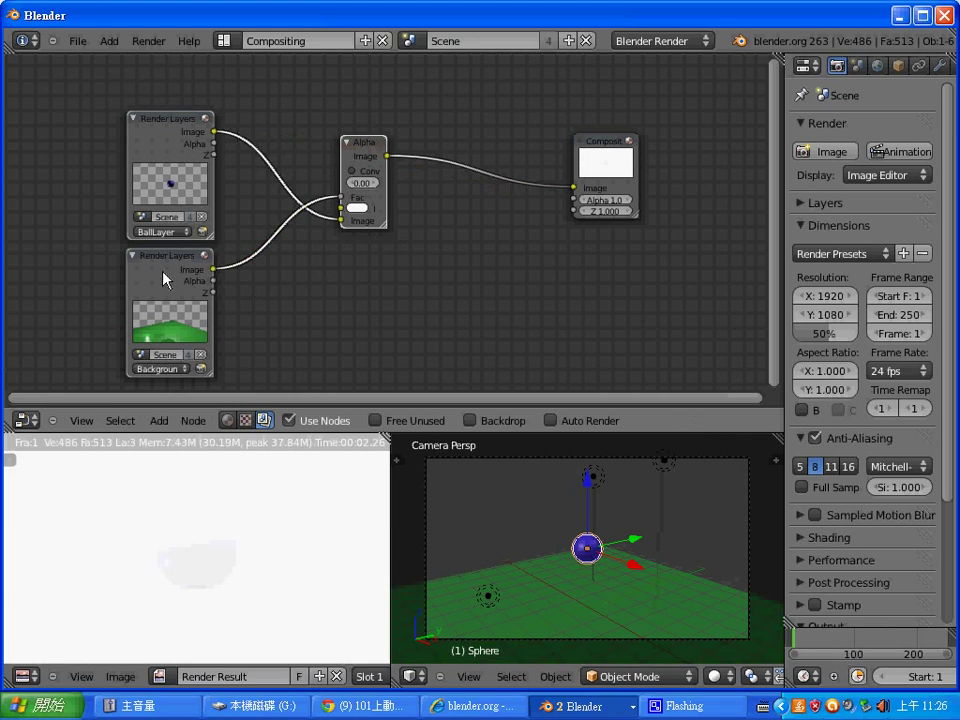
left_click_drag(163, 274, 175, 60)
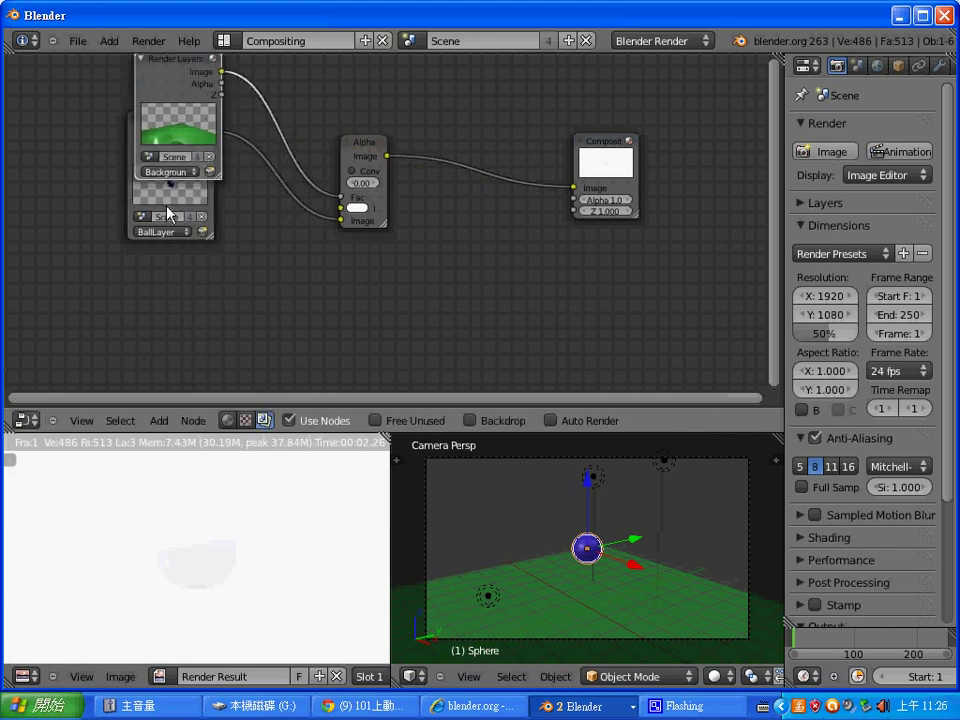
left_click_drag(167, 205, 175, 350)
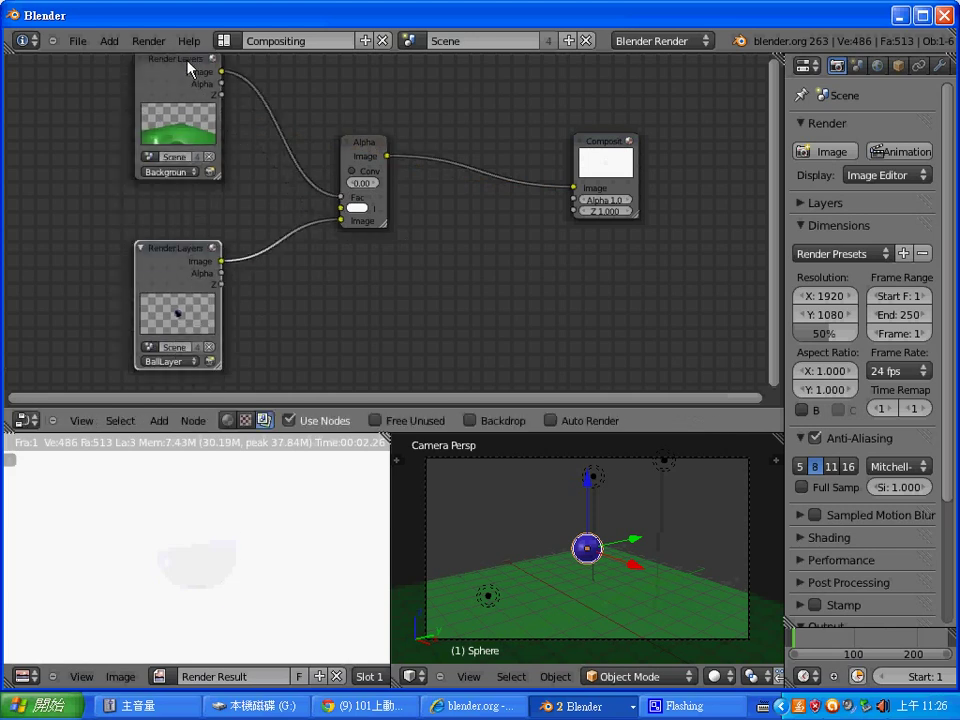
left_click_drag(193, 70, 183, 118)
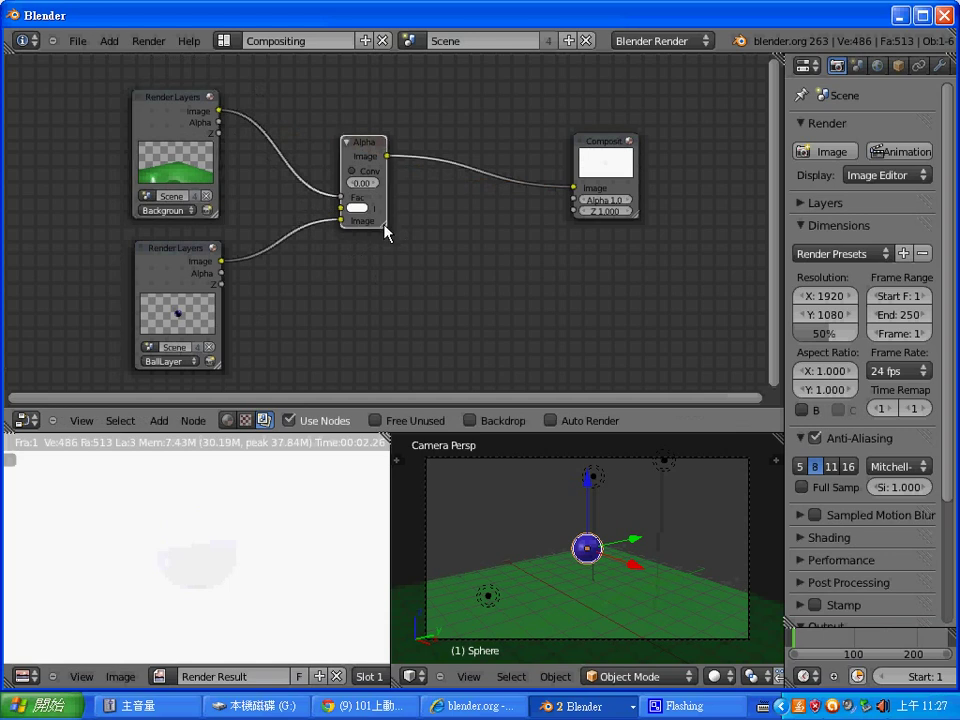
Plug BackgroundLayer into AlphaOver's first Image input, resize the node, and render the composite
left_click_drag(385, 224, 408, 226)
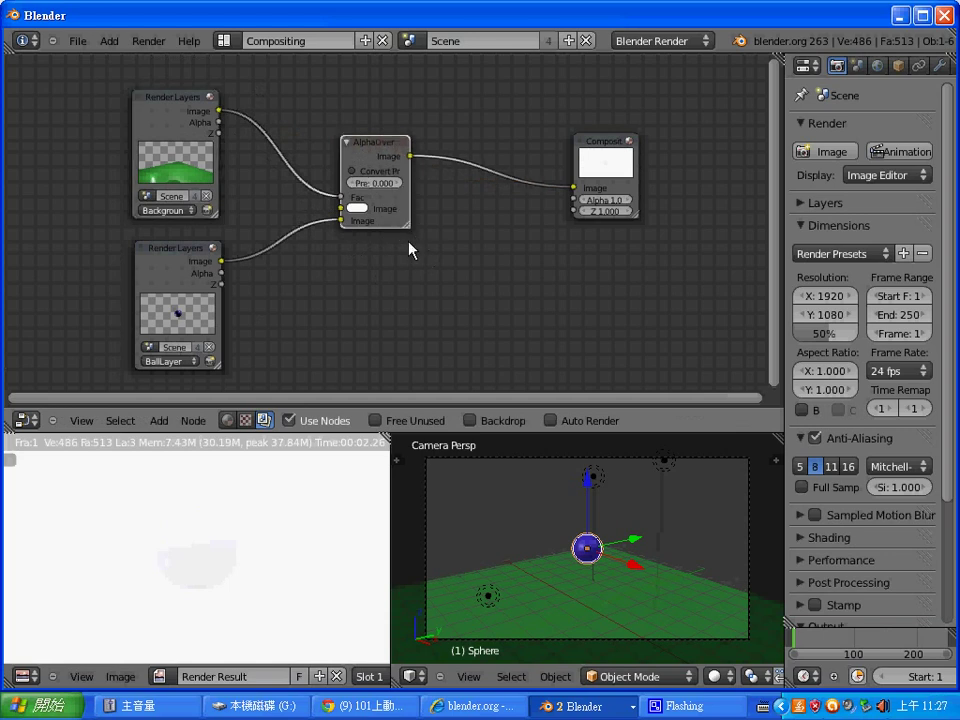
left_click_drag(336, 197, 341, 209)
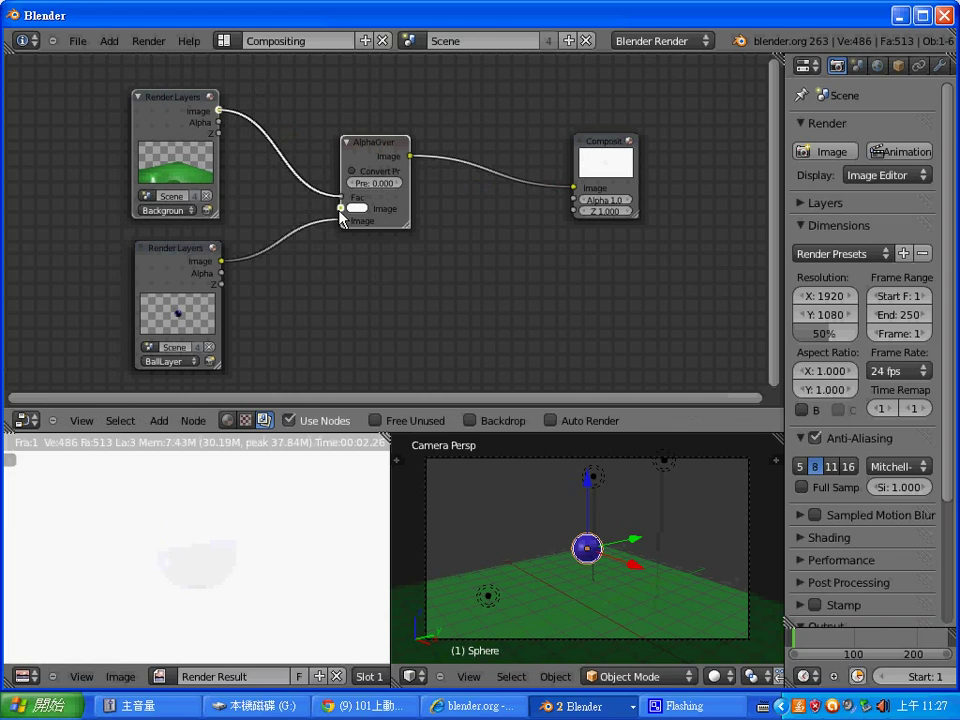
key("g")
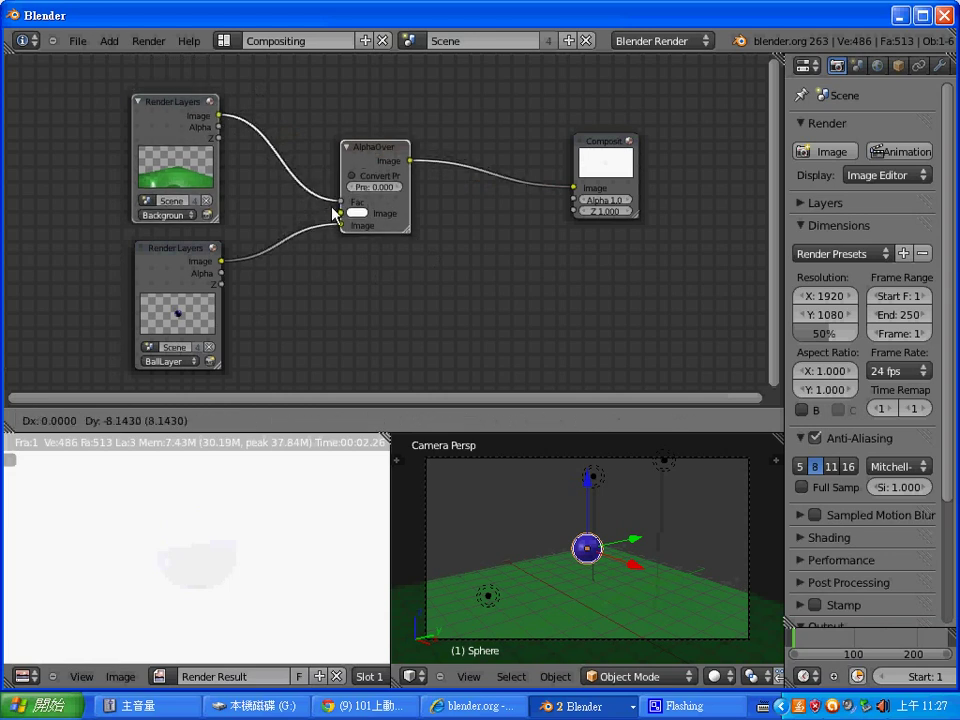
left_click(333, 207)
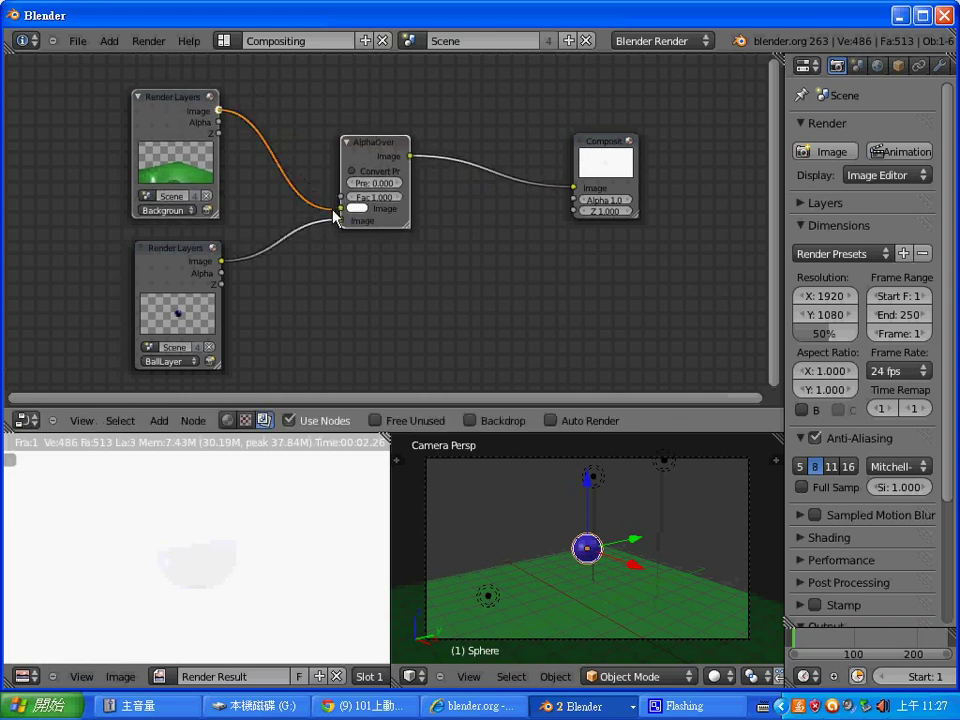
left_click_drag(339, 197, 341, 209)
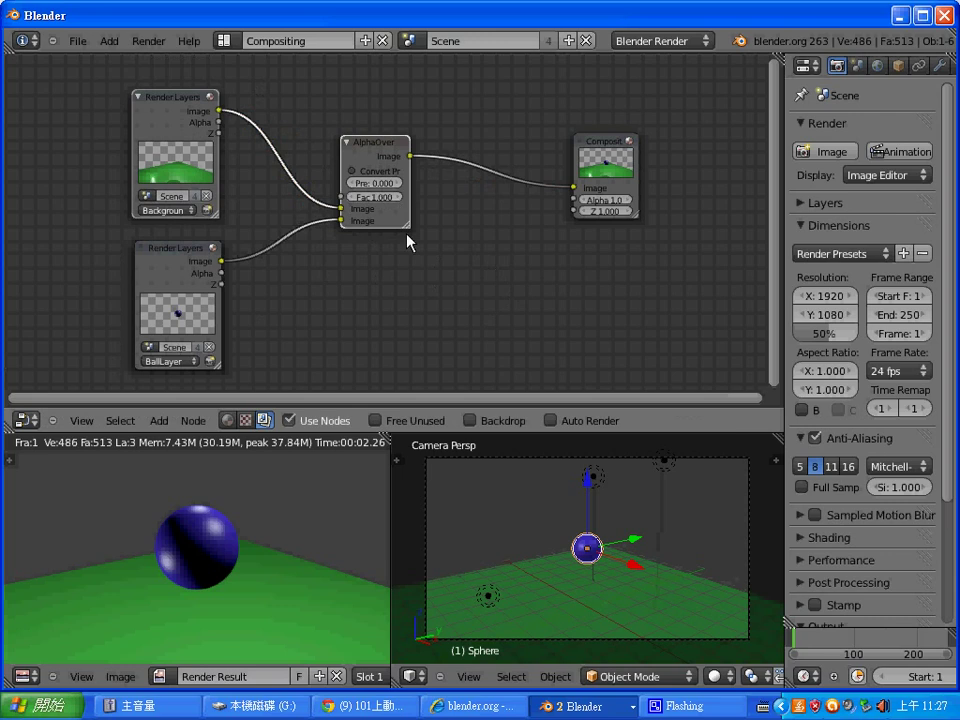
left_click_drag(407, 233, 410, 270)
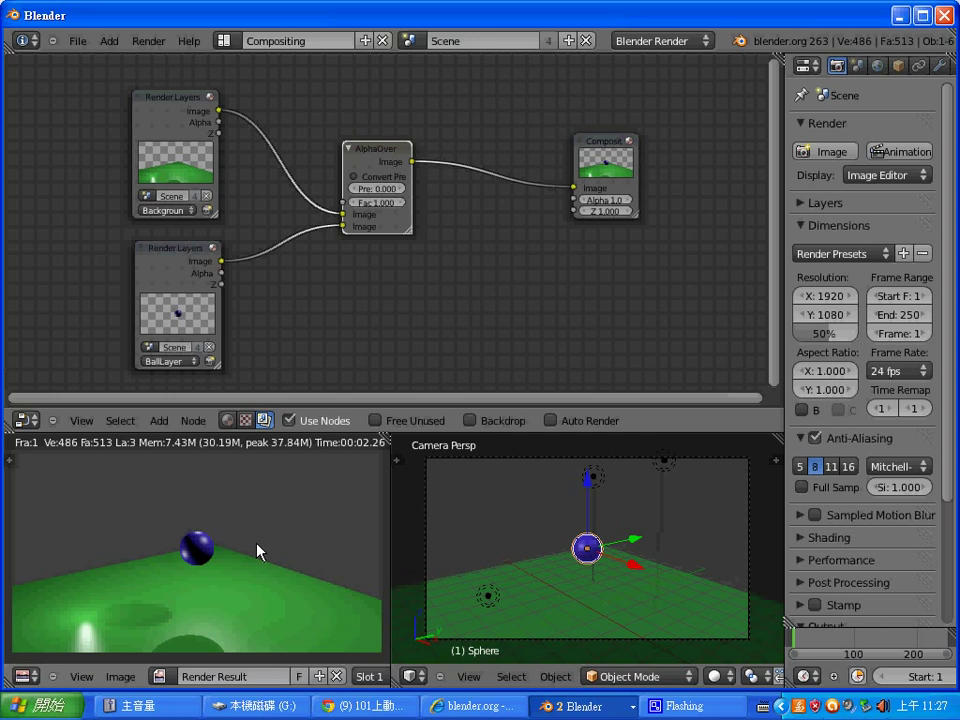
key("F12")
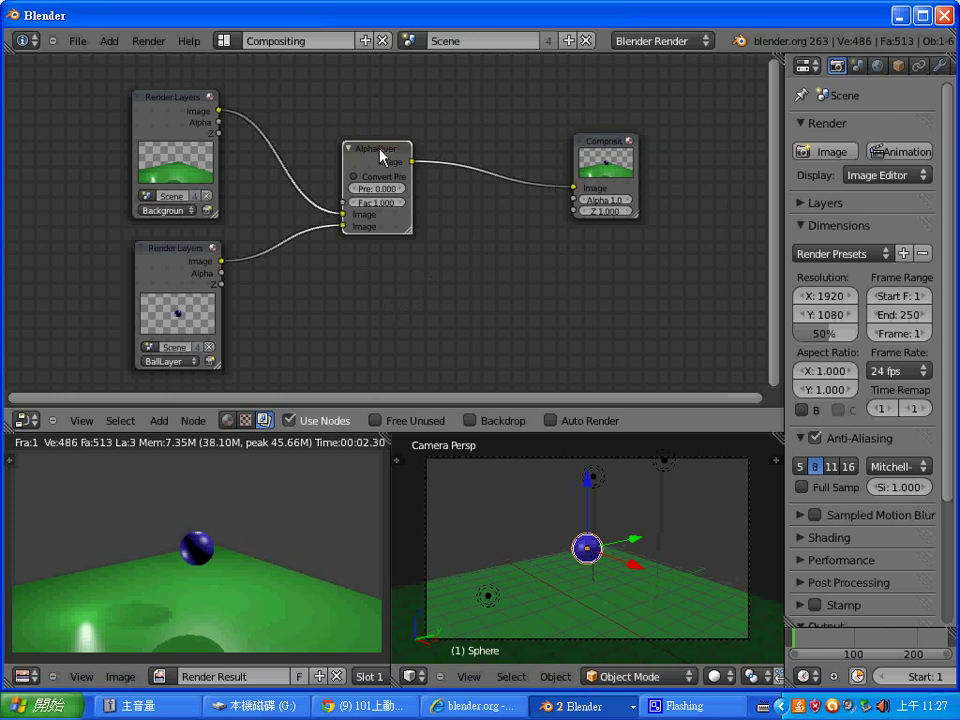
Drop a Blur node onto the BallLayer link and rearrange the surrounding nodes
left_click(160, 424)
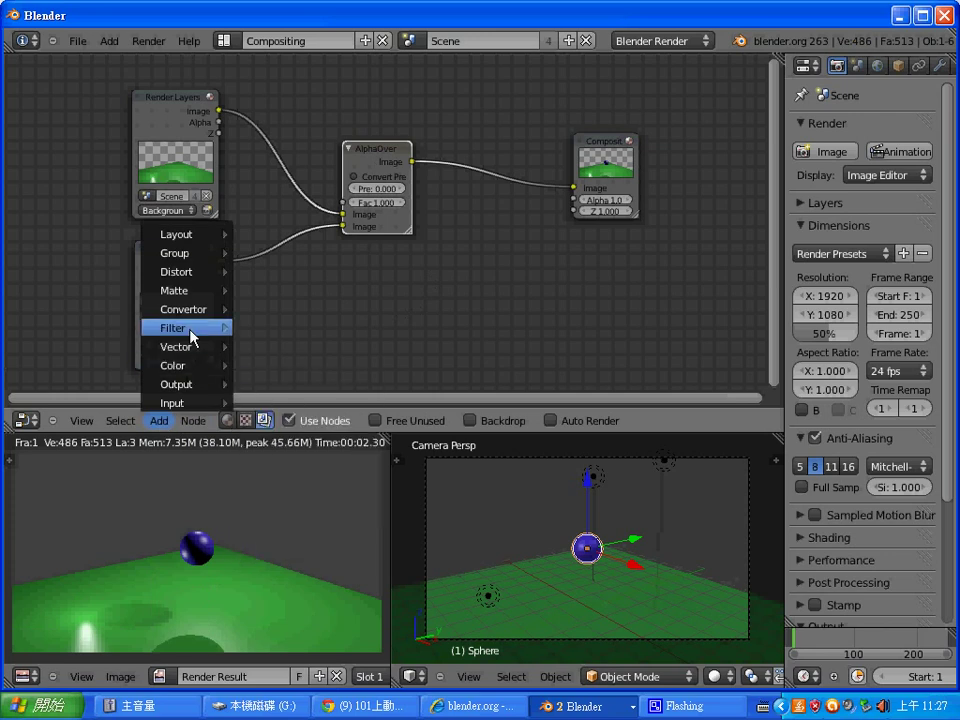
mouse_move(185, 328)
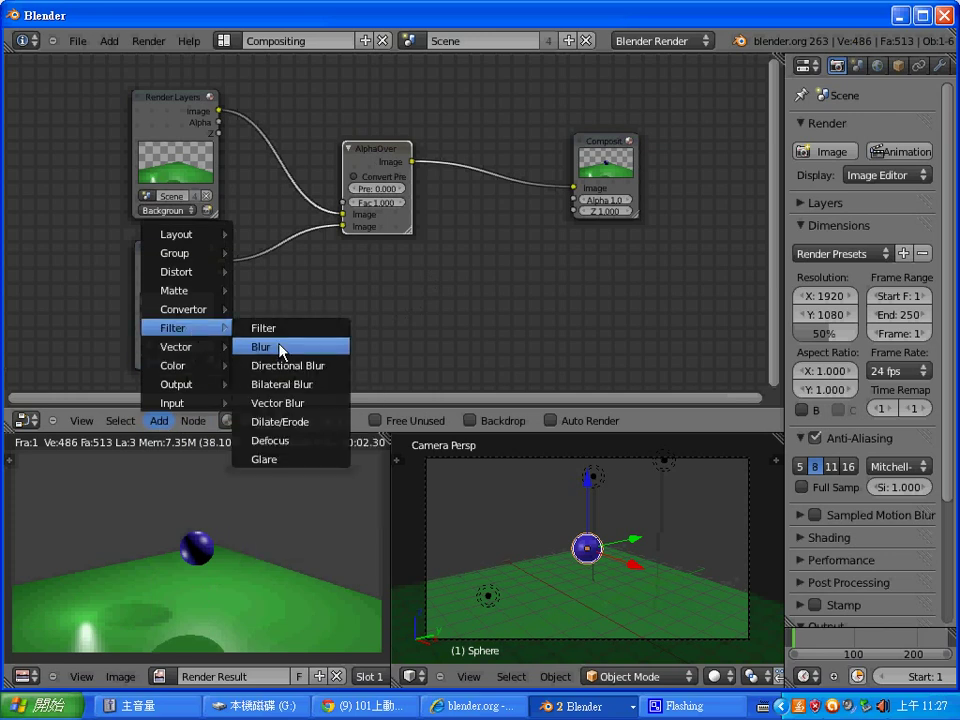
left_click(281, 347)
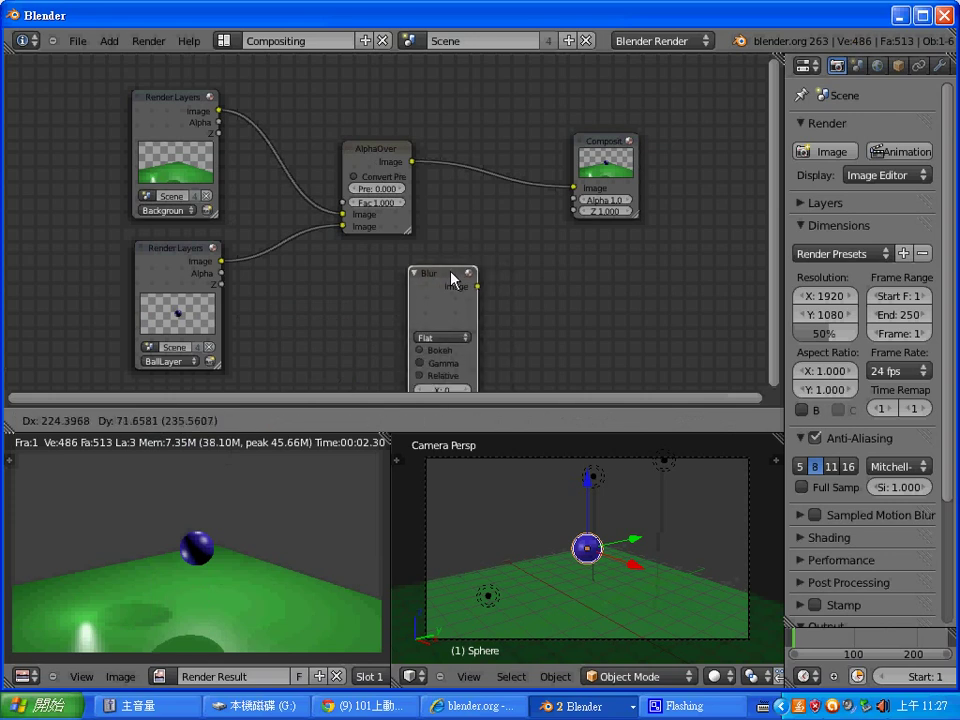
left_click(285, 231)
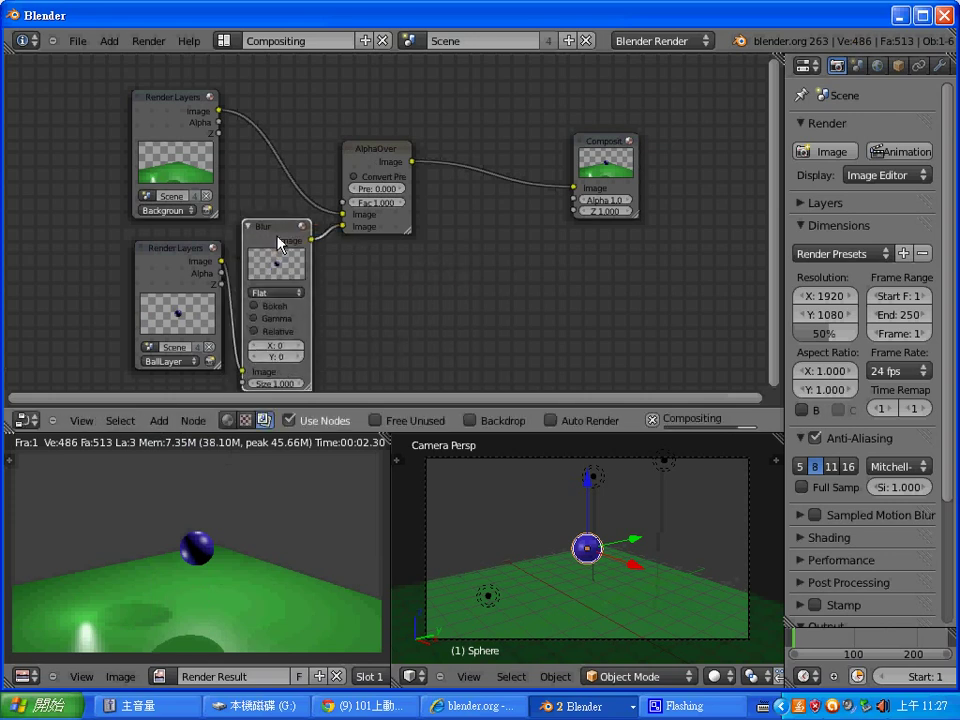
left_click_drag(147, 259, 67, 262)
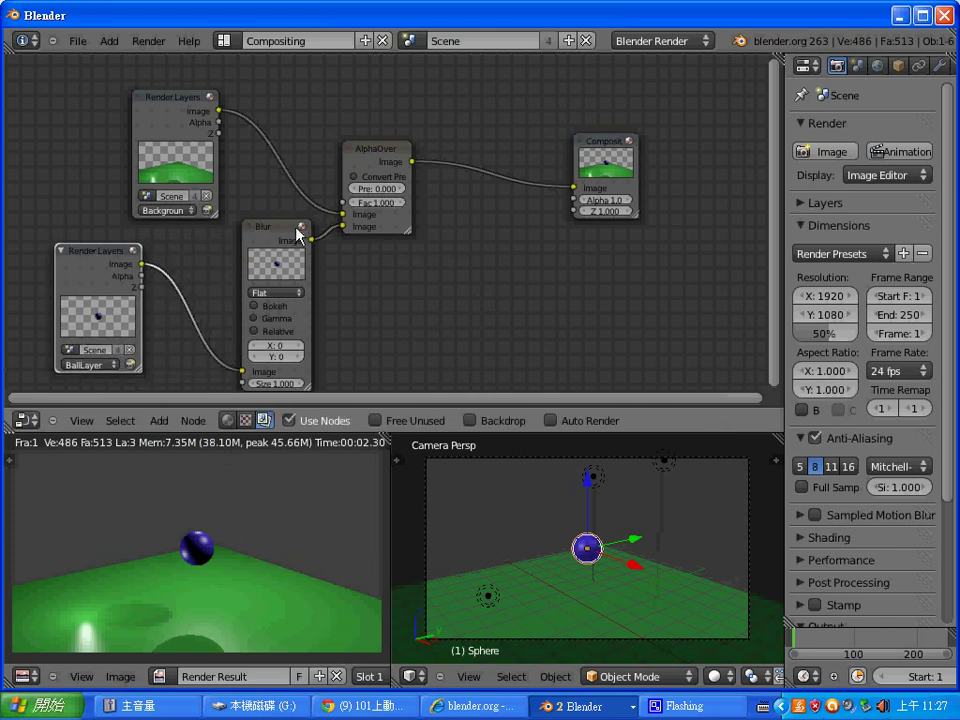
left_click(398, 160)
left_click_drag(398, 162, 451, 156)
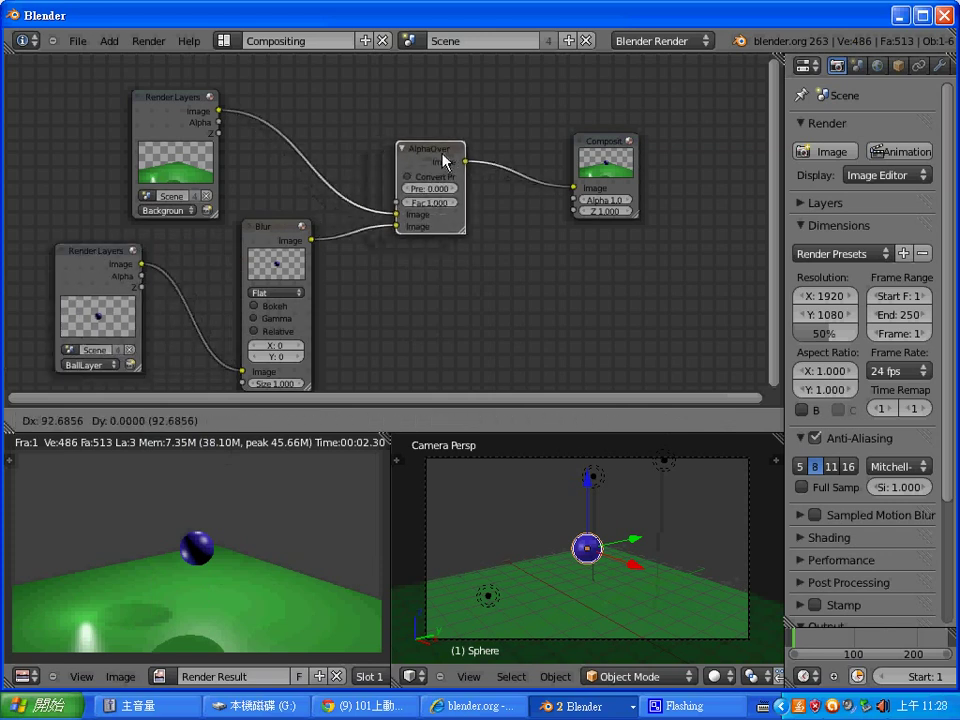
left_click_drag(278, 228, 288, 211)
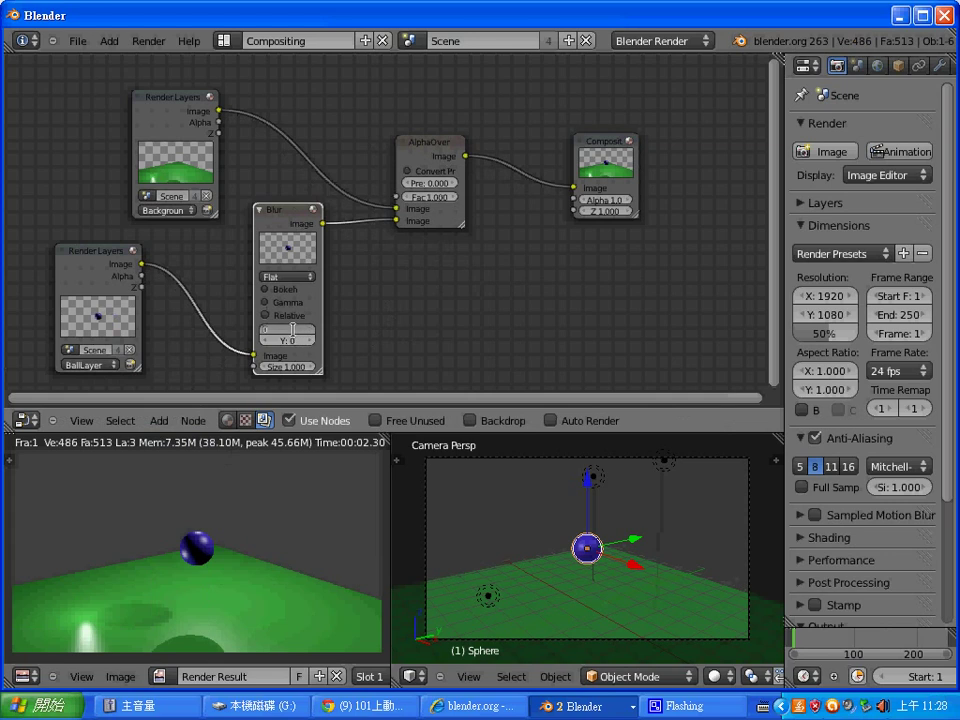
Set the Blur node's size to X 10 and Y 5
type("20")
key("Return")
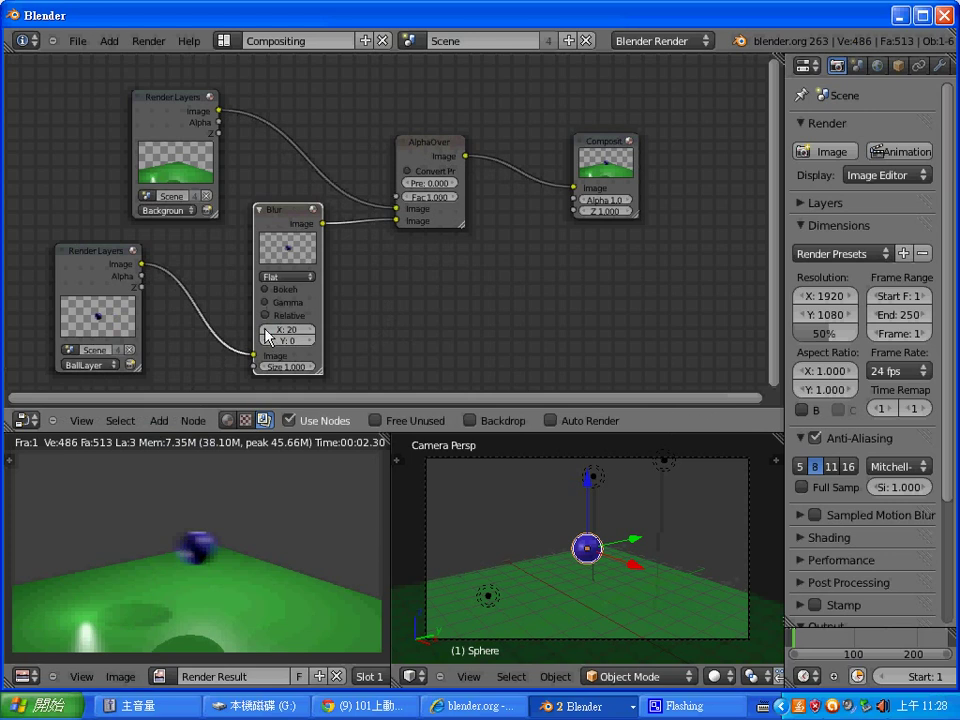
left_click(278, 341)
type("10")
key("Return")
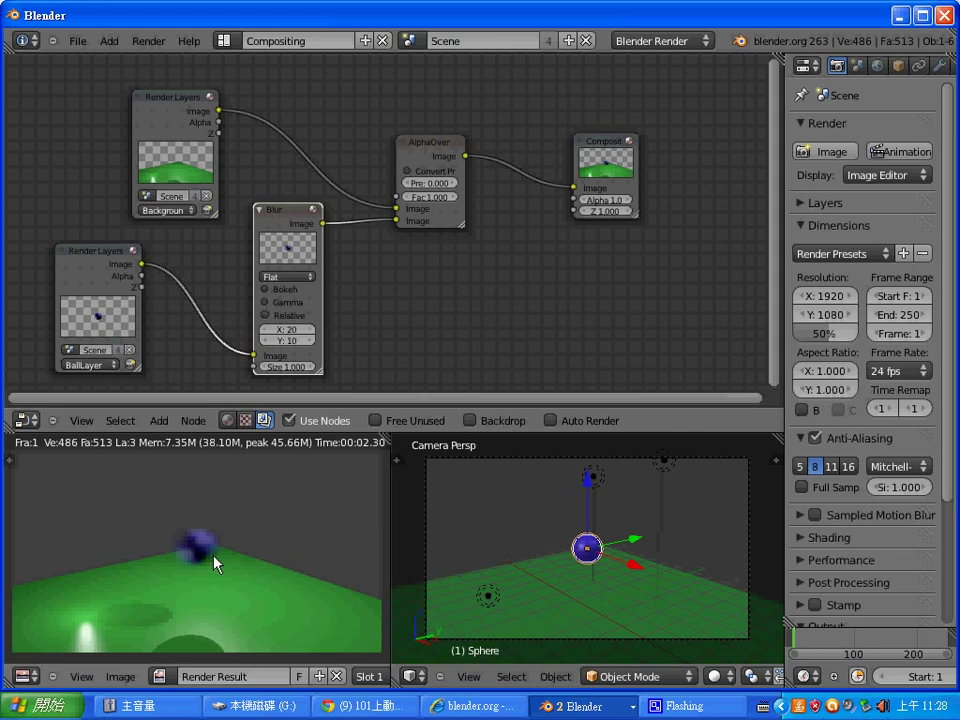
left_click(287, 334)
type("10")
key("Return")
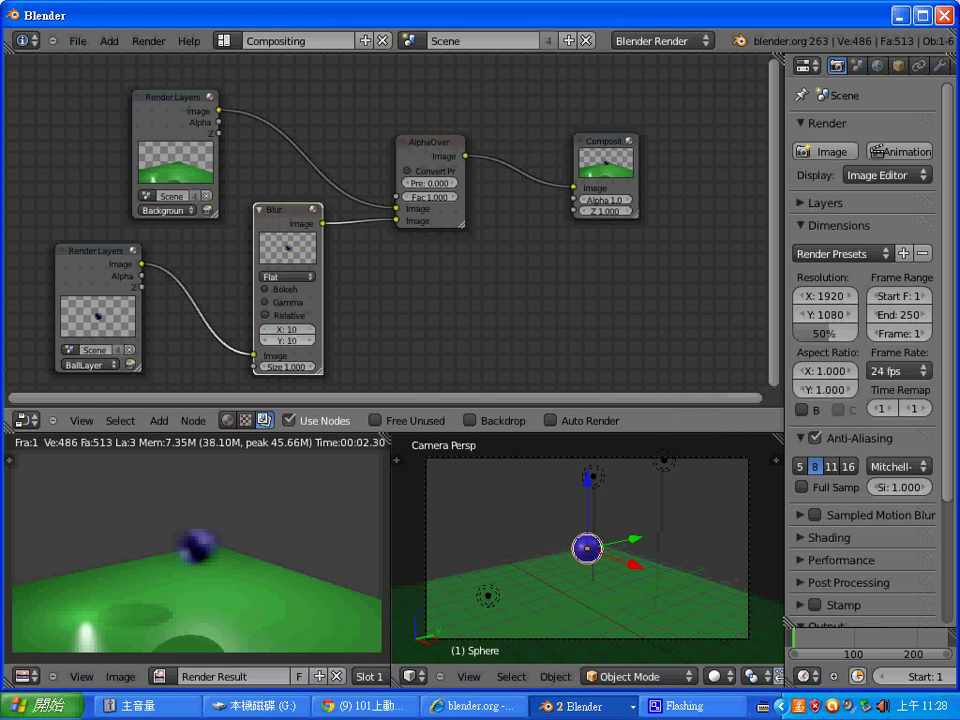
left_click(290, 341)
type("5")
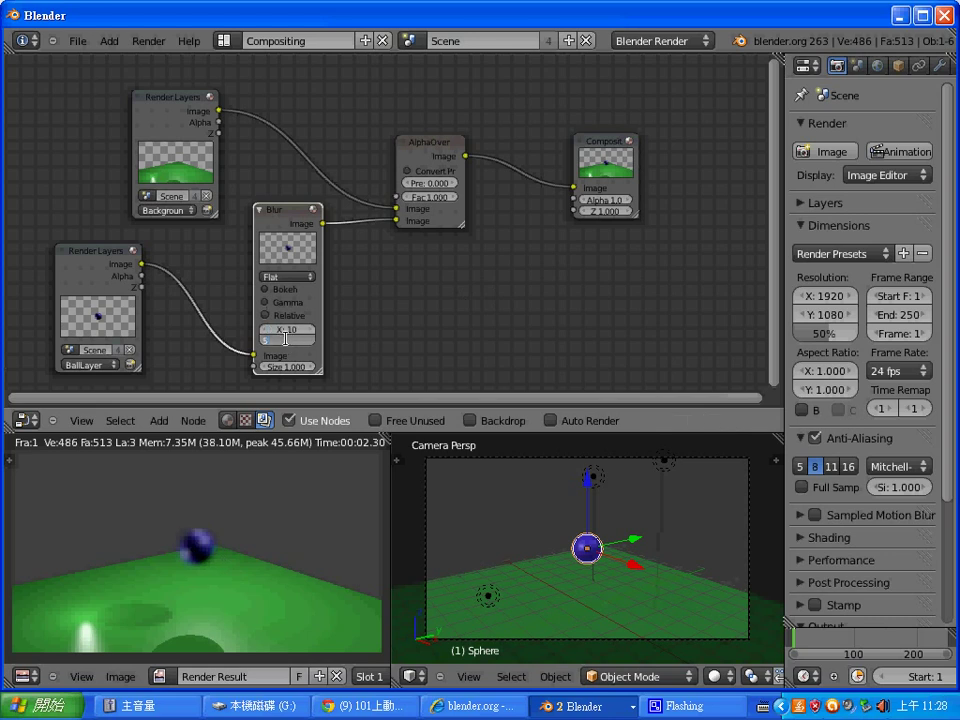
key("Return")
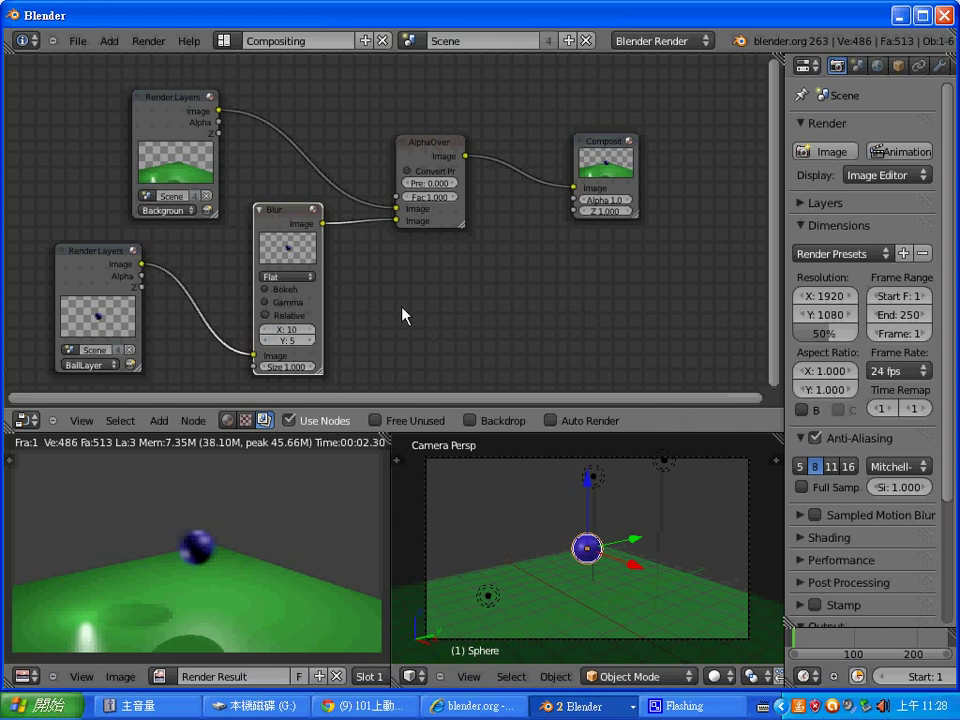
Switch the blur filter to Fast Gaussian and change to the Default screen layout
left_click(311, 279)
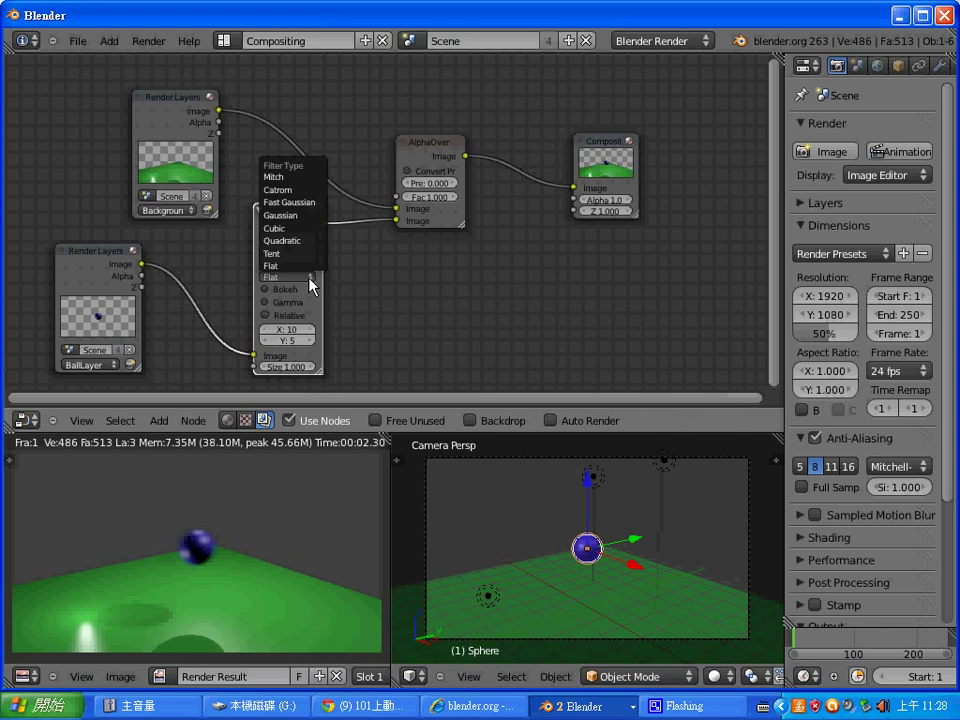
left_click(315, 205)
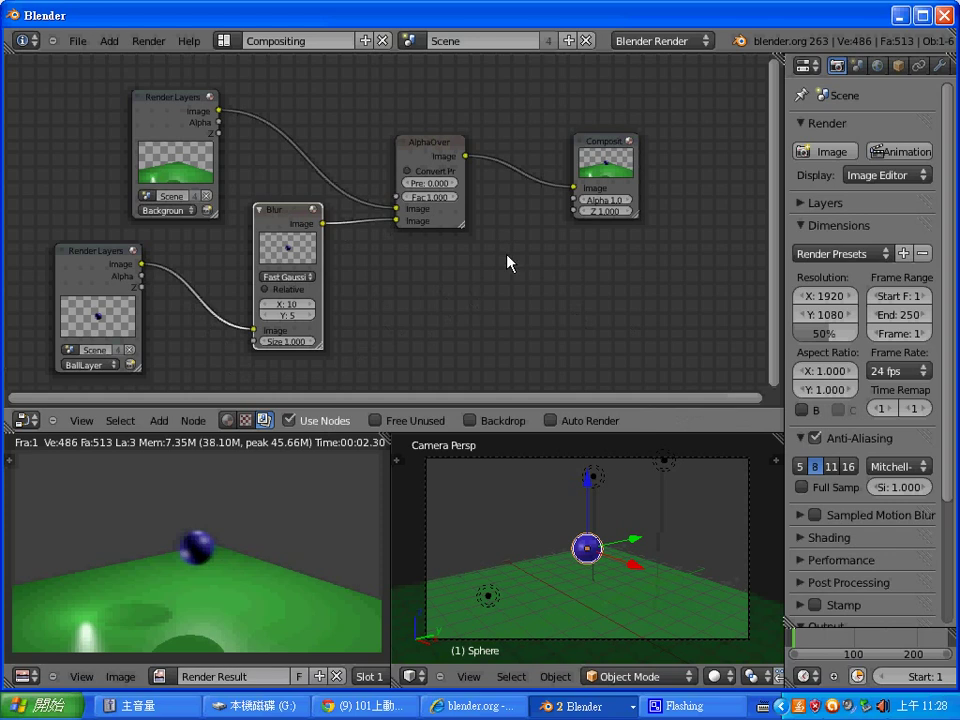
left_click(227, 43)
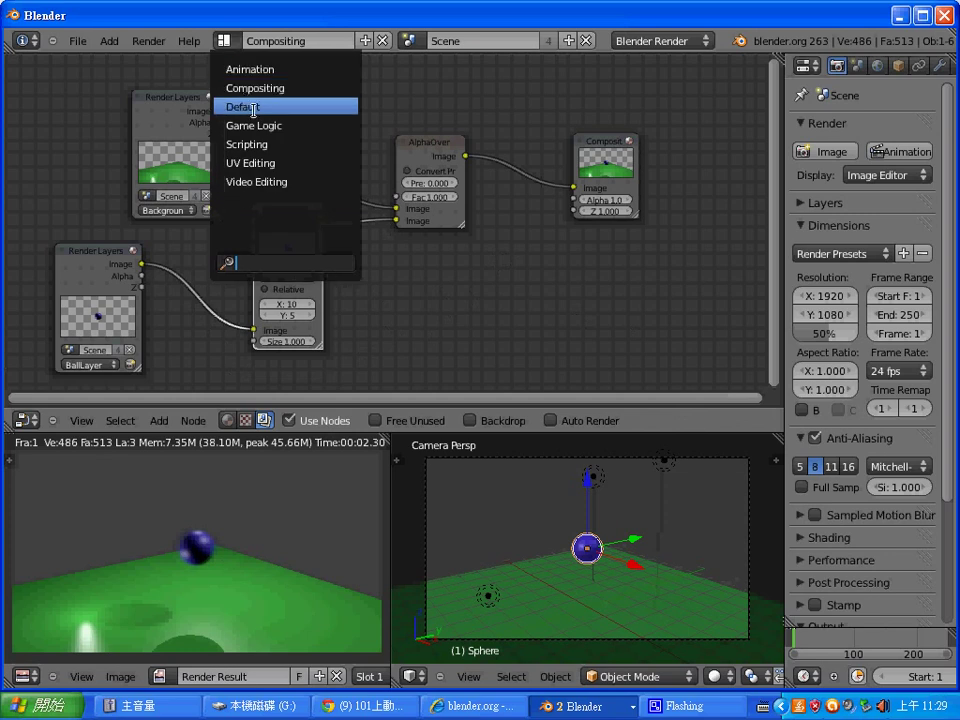
left_click(253, 108)
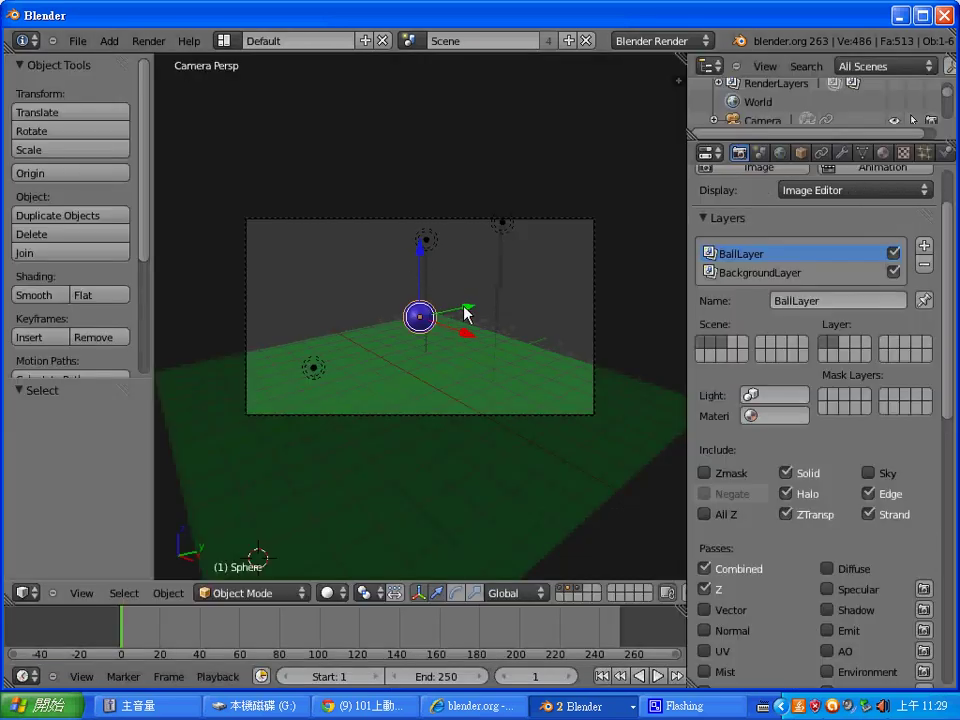
Switch the 3D view to Top, reselect the sphere, and grab it toward the plane's top-left corner
left_click(80, 596)
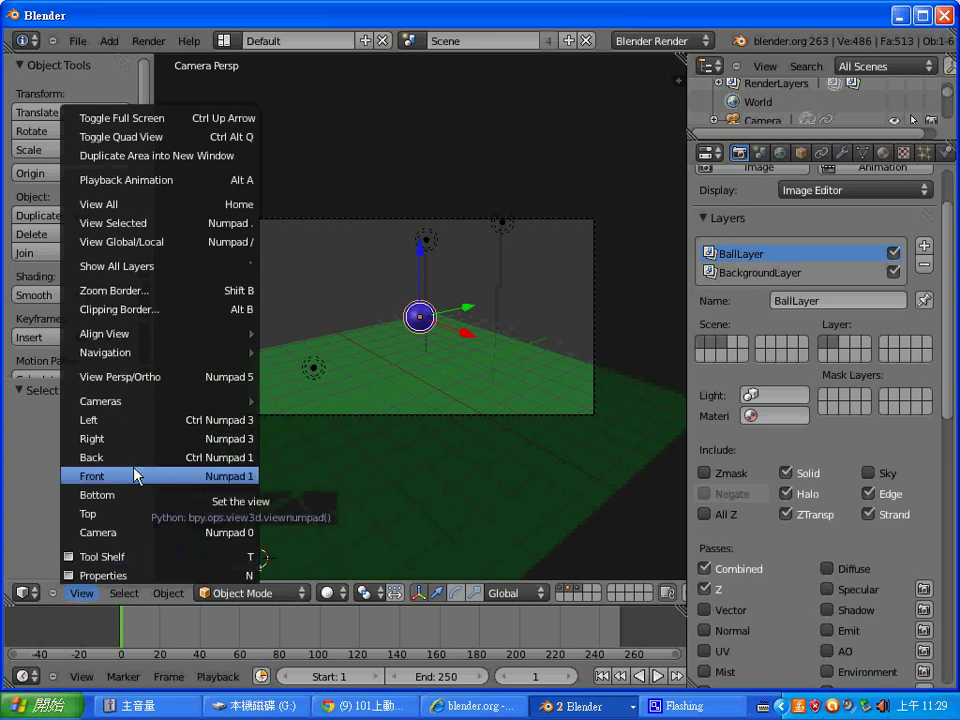
left_click(142, 516)
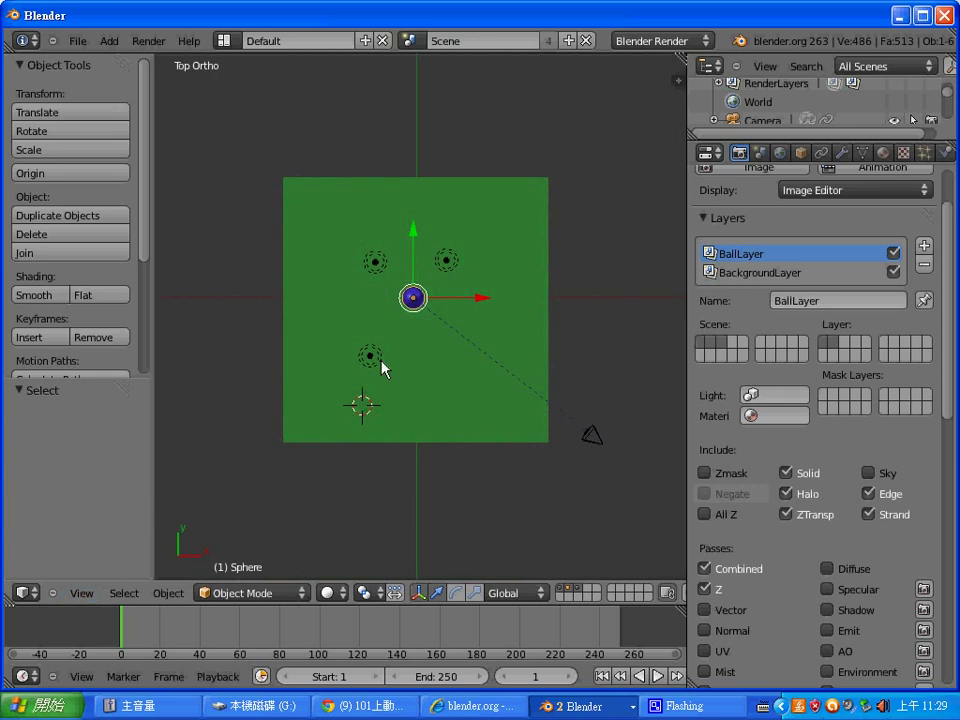
right_click(415, 302)
right_click(414, 302)
key("g")
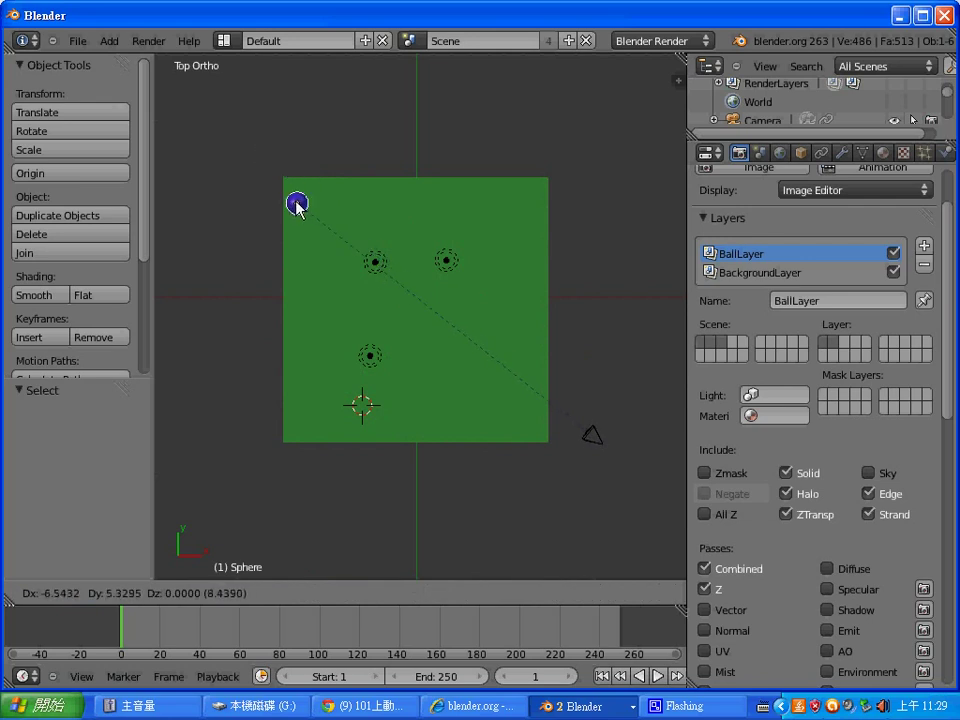
Drop the sphere at the plane's top-left corner and key LocRotScale at frame 1
left_click(314, 202)
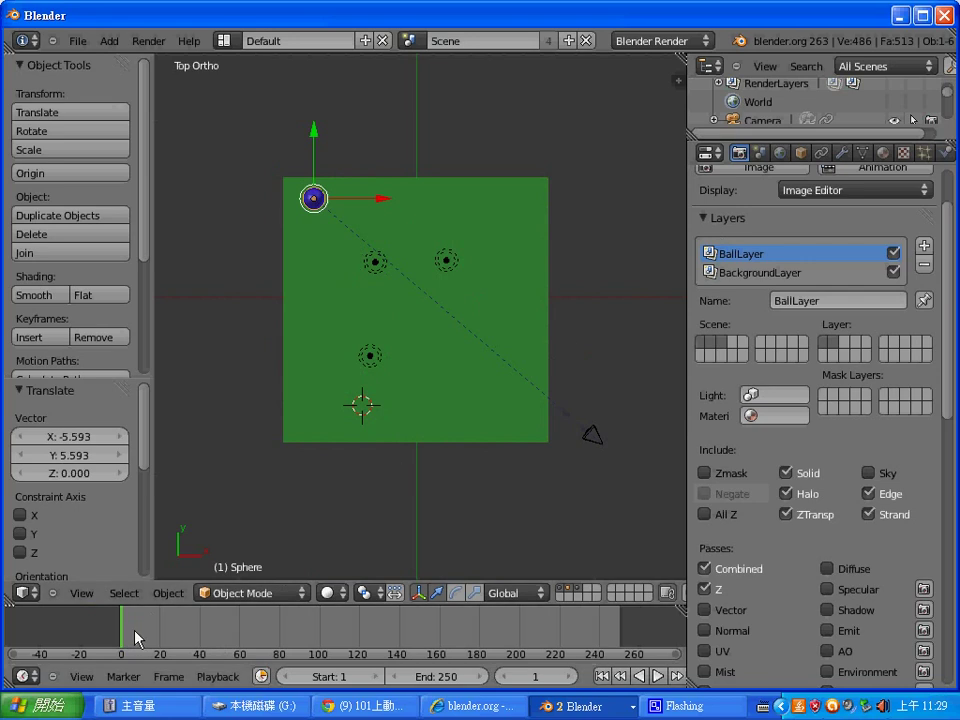
right_click(330, 198)
right_click(313, 201)
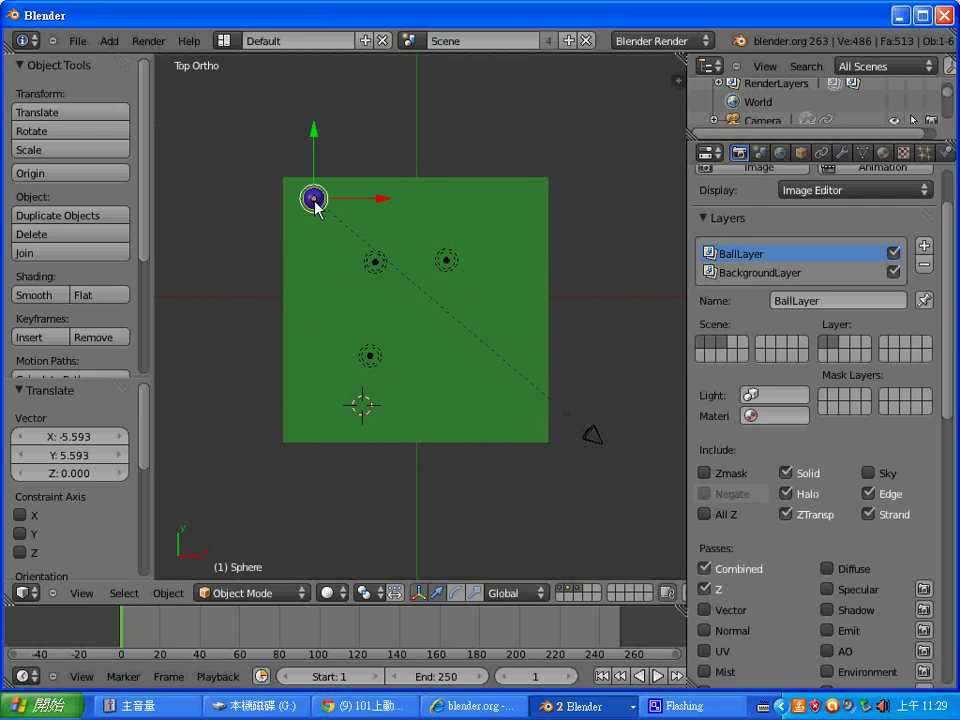
left_click(359, 137)
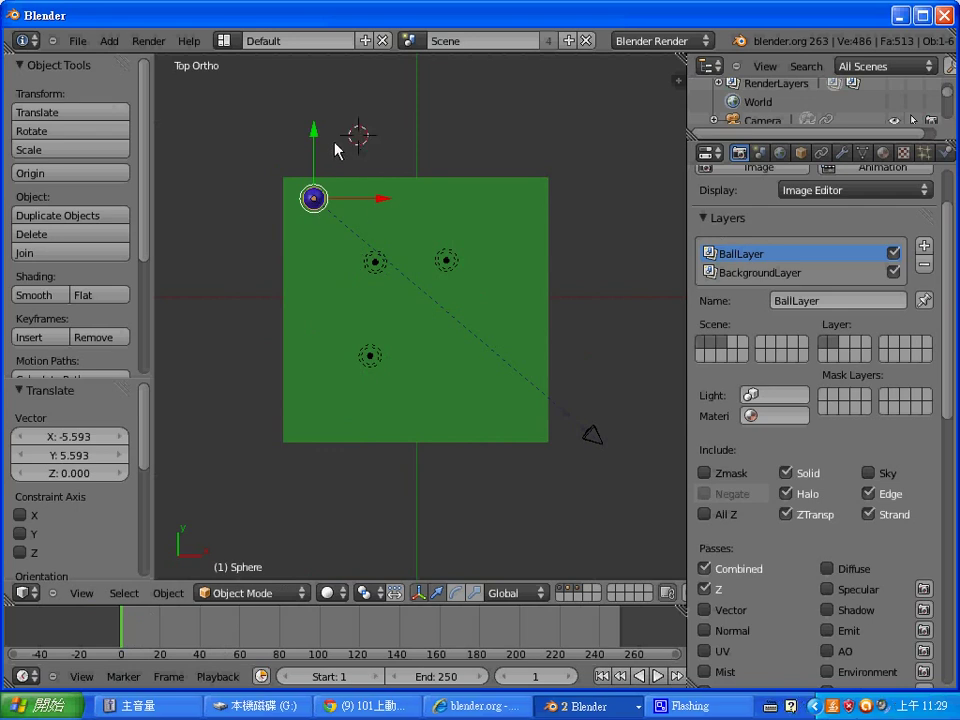
left_click(330, 133)
key("i")
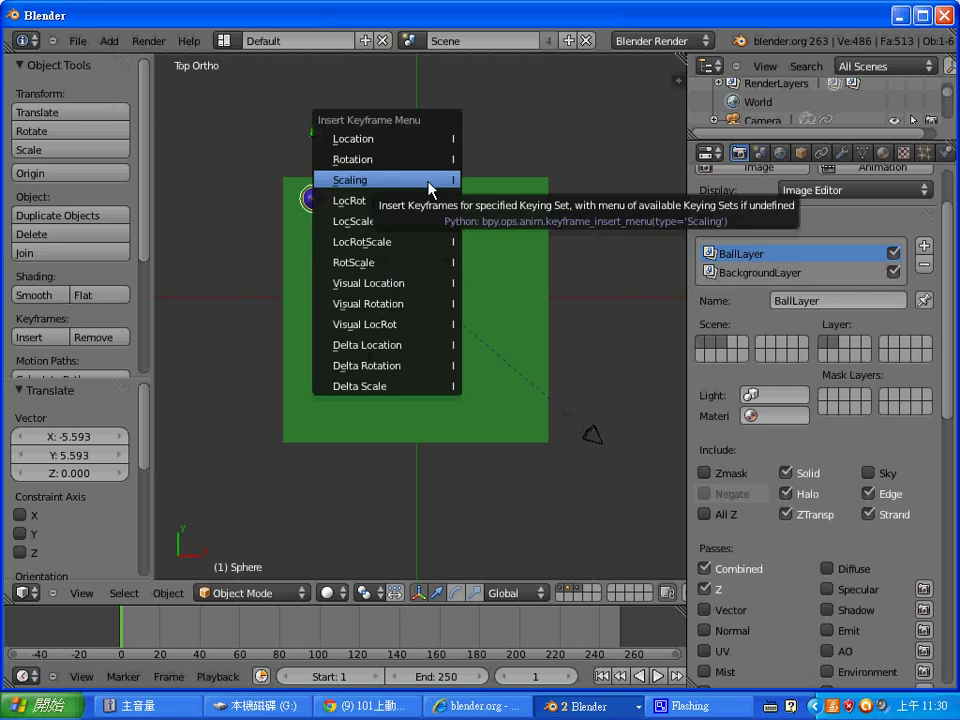
left_click(436, 250)
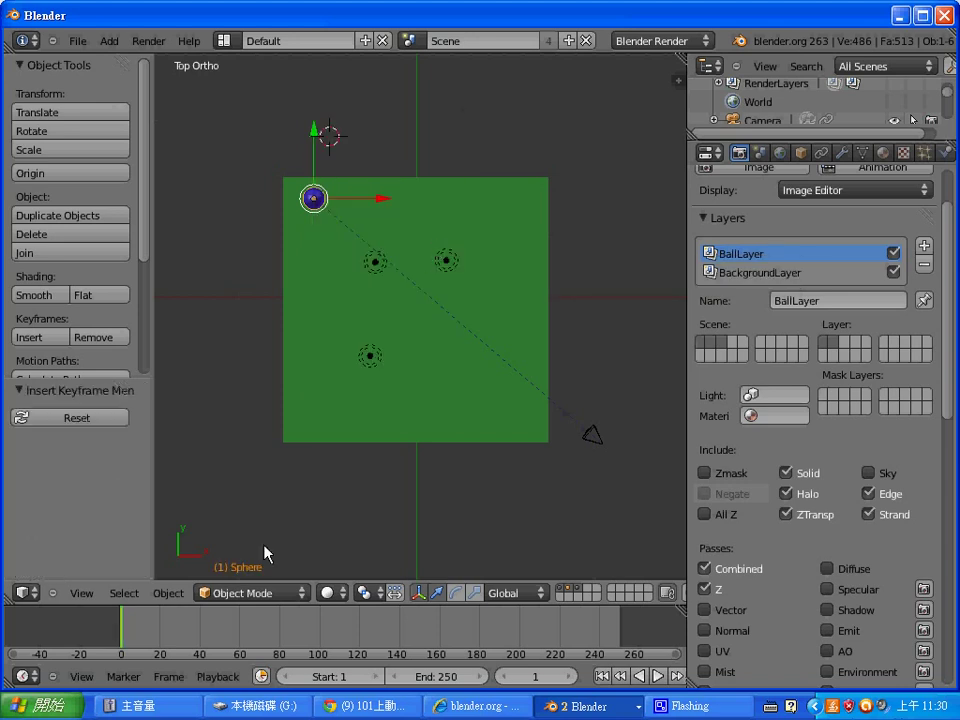
At frame 40, select the ball and clear its track constraint with Alt+T
left_click(199, 645)
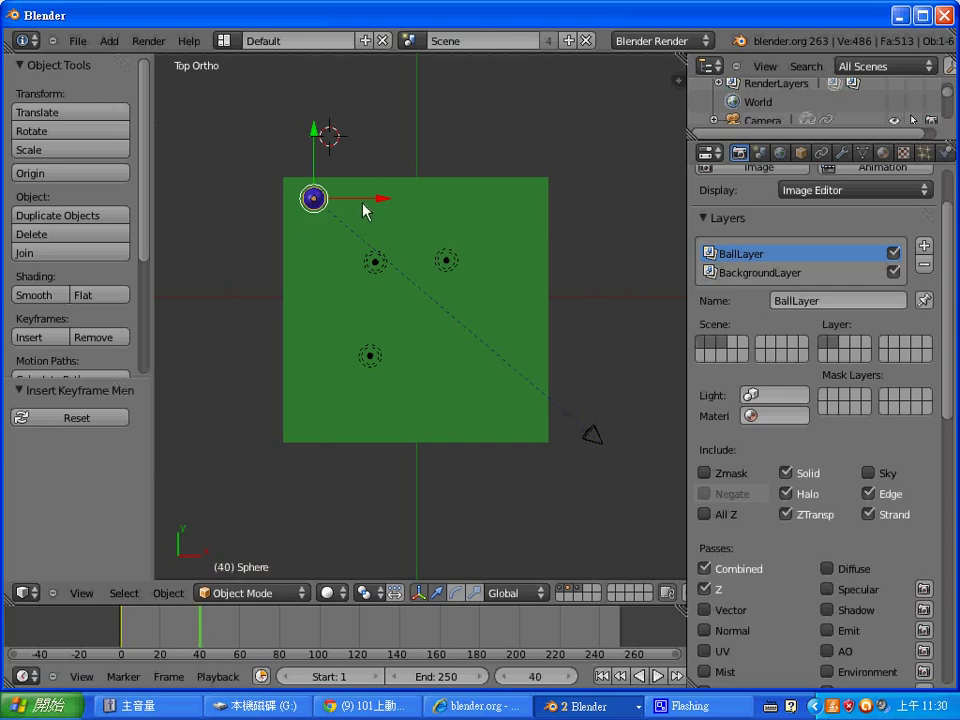
right_click(320, 210)
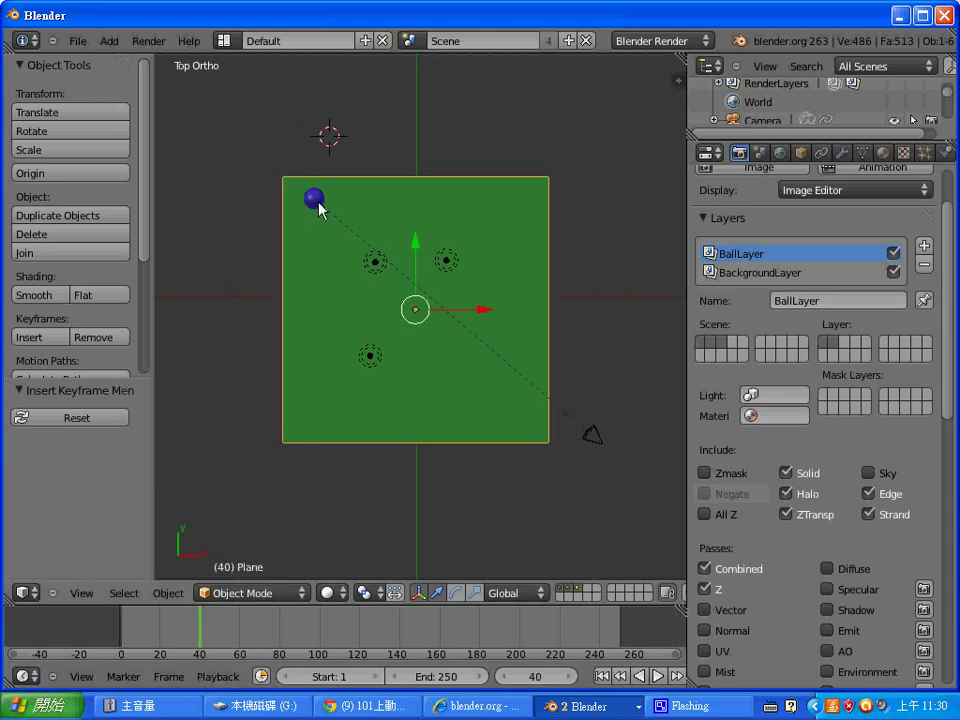
right_click(319, 204)
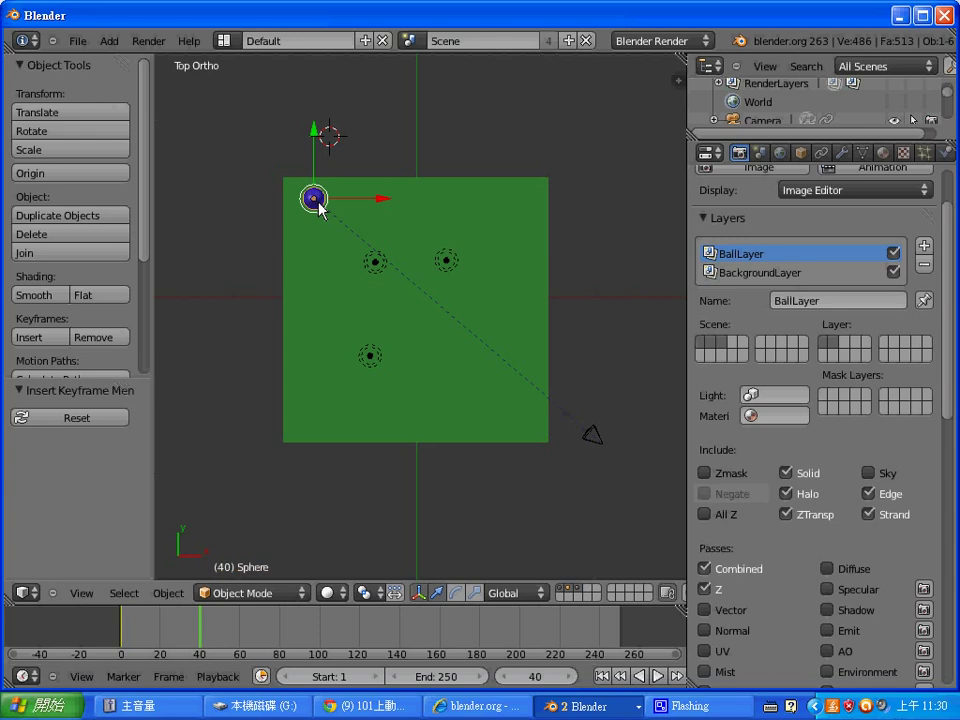
left_click(595, 437)
right_click(316, 203)
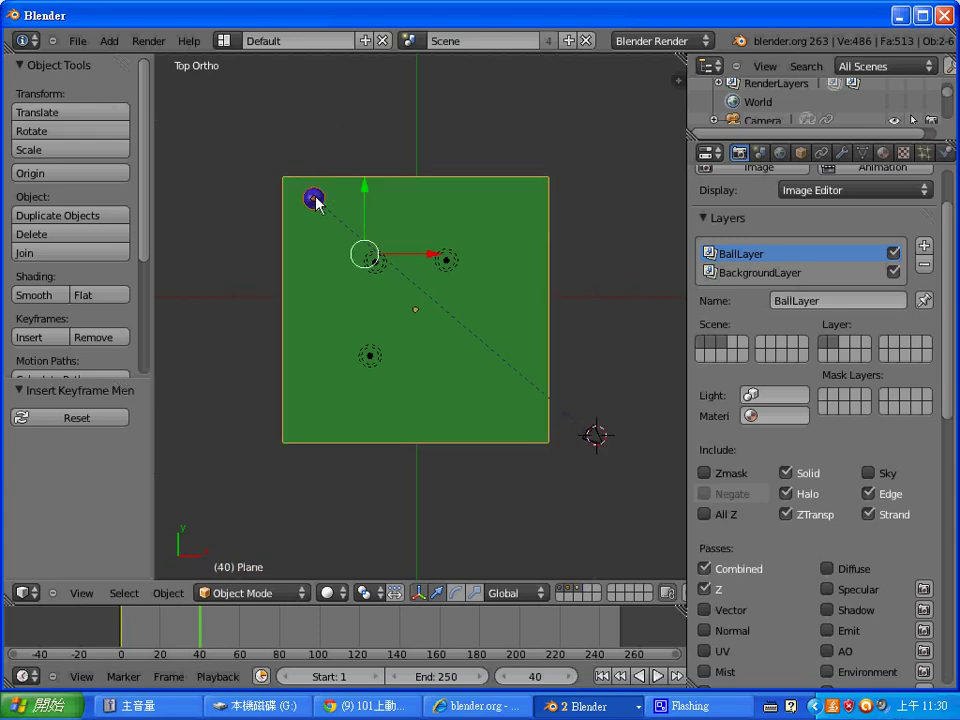
right_click(602, 443)
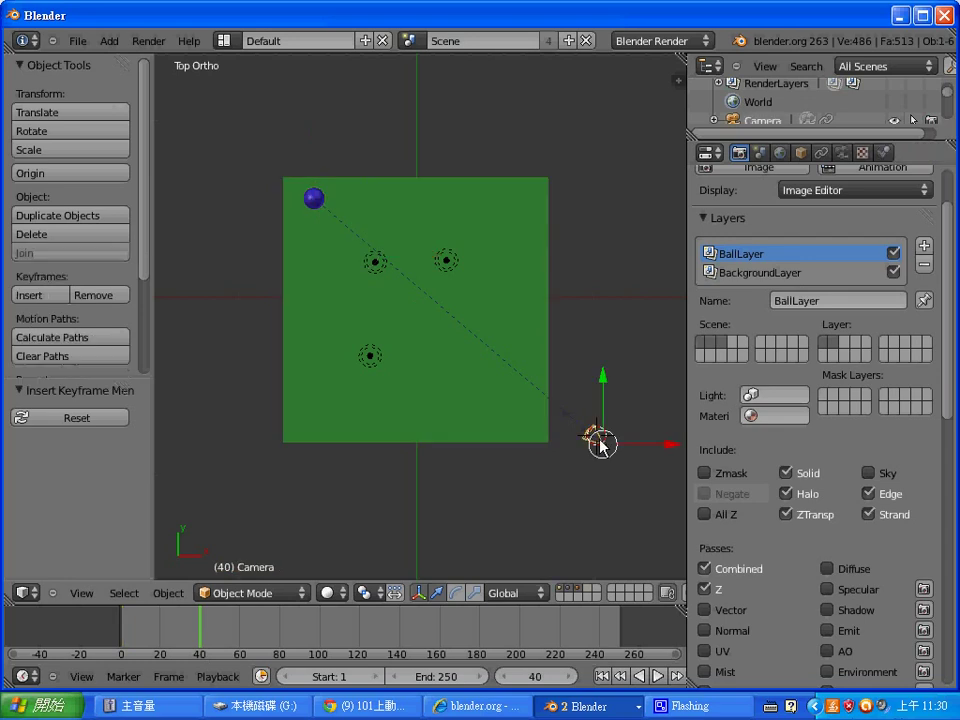
right_click(316, 204)
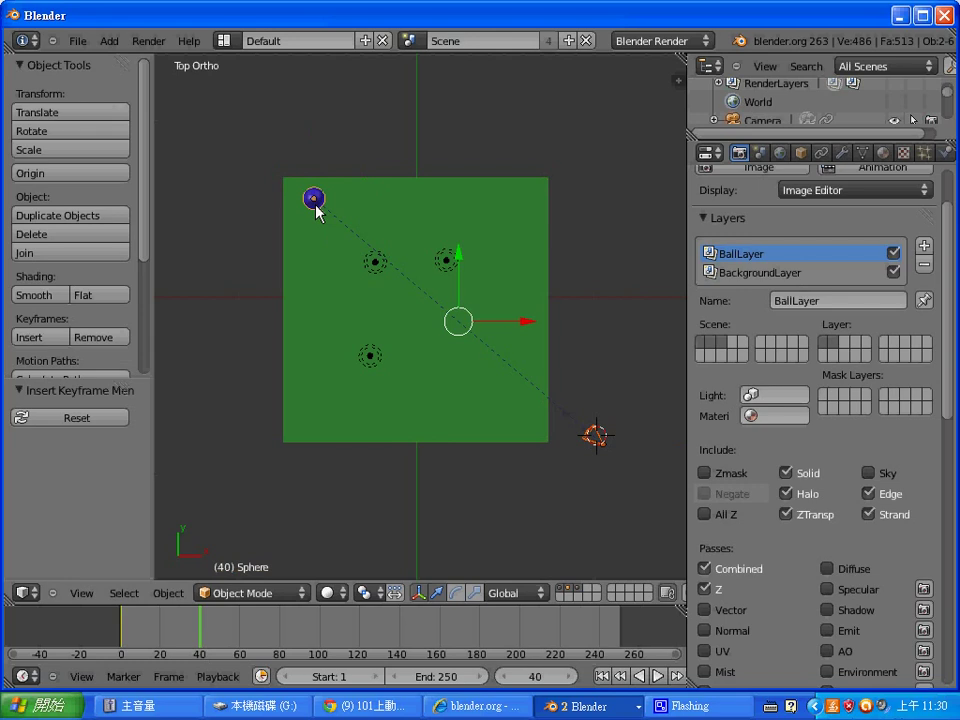
key("alt+t")
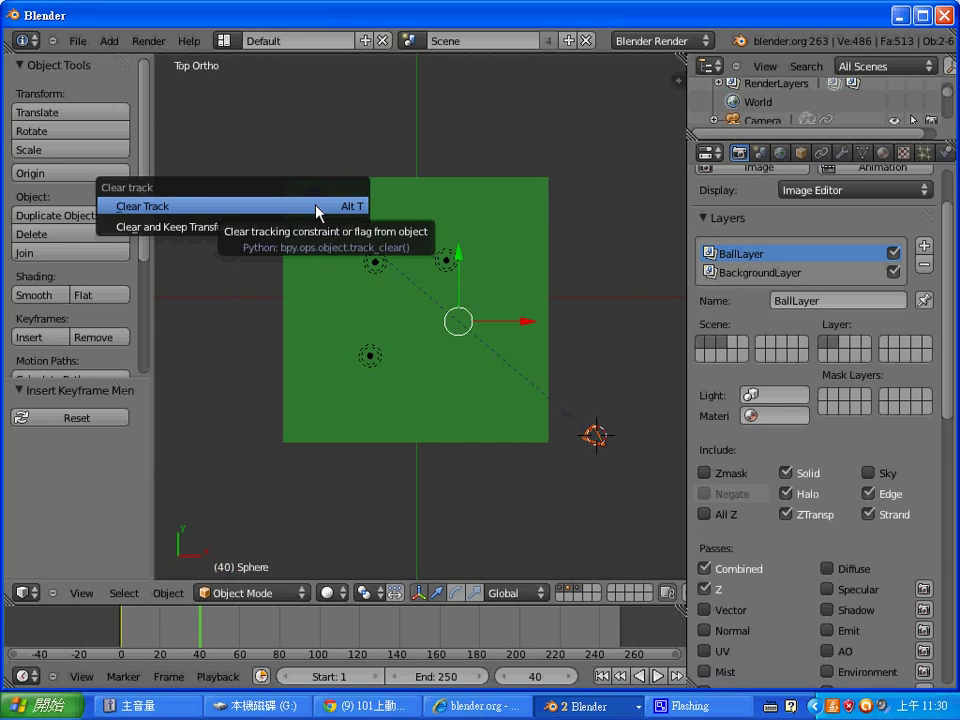
left_click(326, 208)
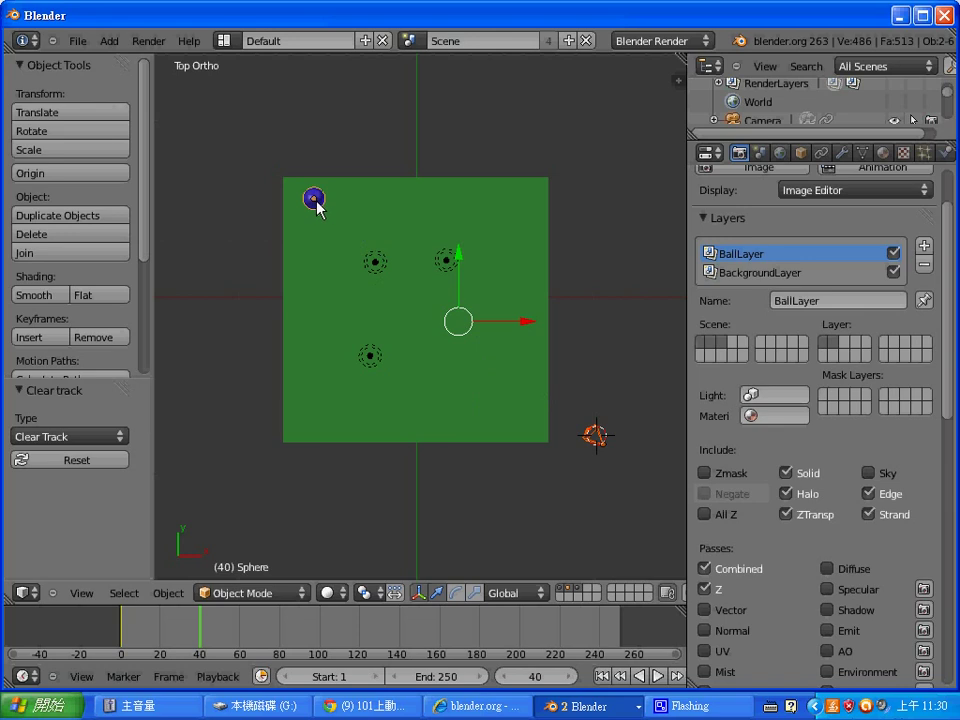
Nudge the ball, reselect it, and start moving it toward the plane's right side
key("g")
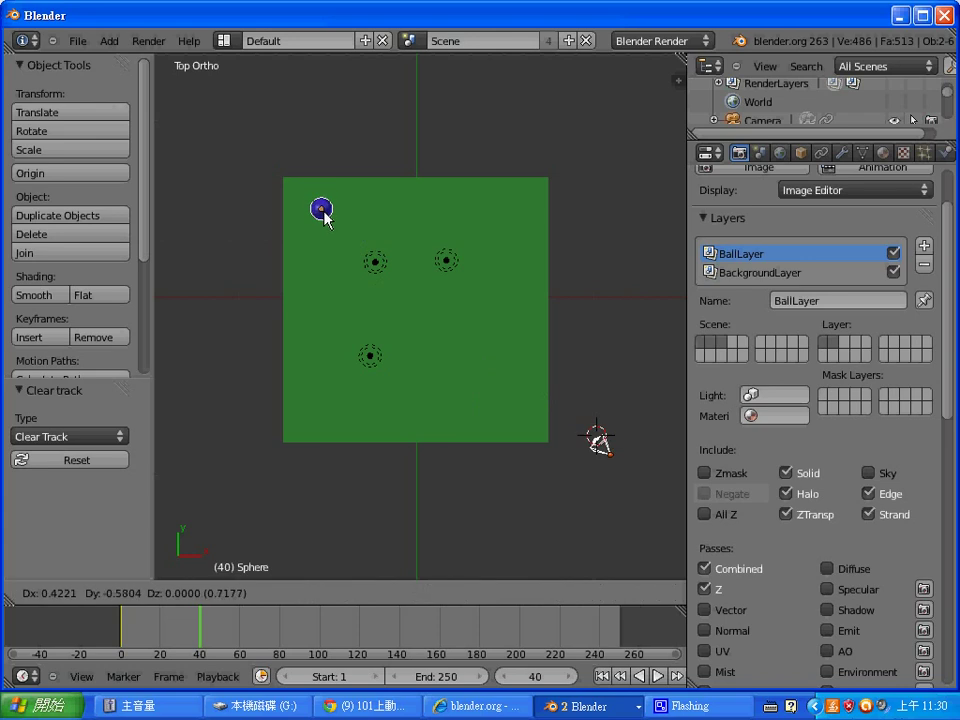
left_click(317, 205)
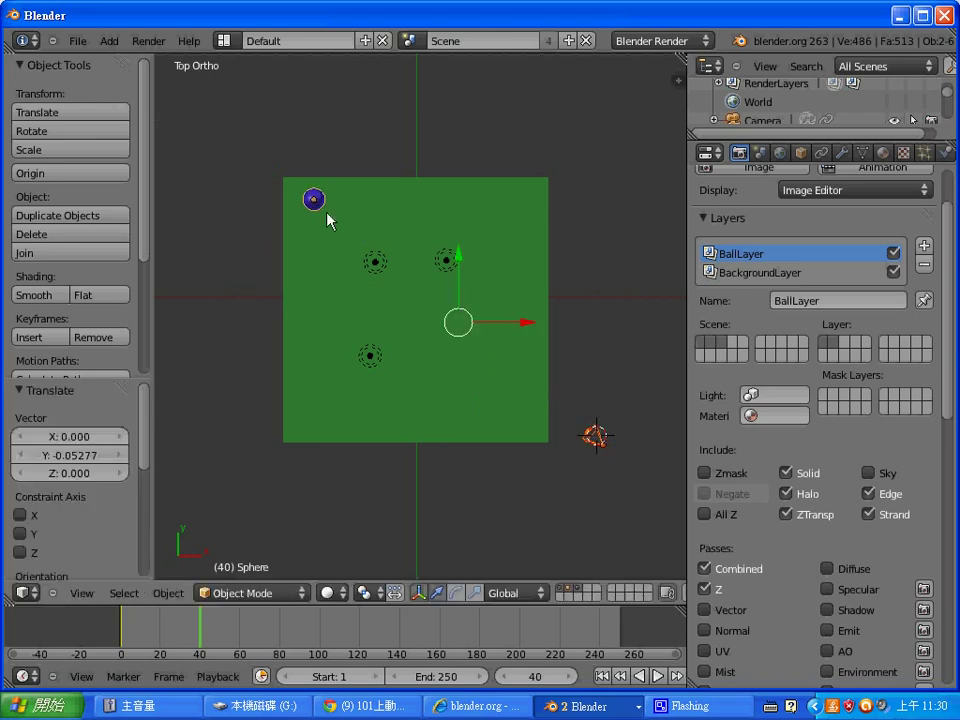
left_click(561, 489)
left_click(450, 483)
right_click(320, 208)
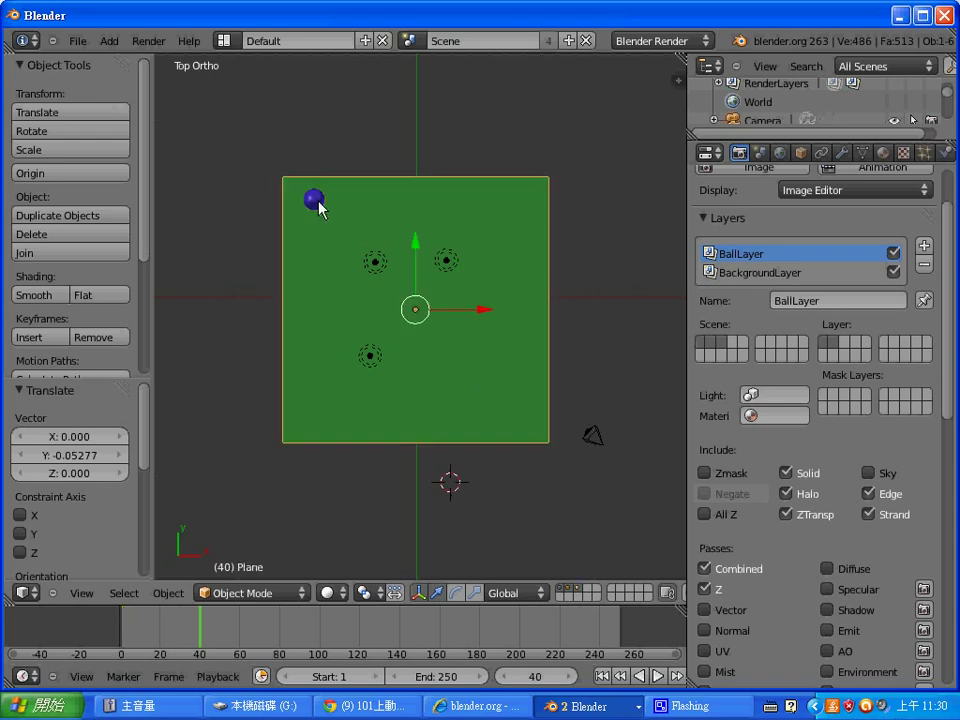
right_click(320, 208)
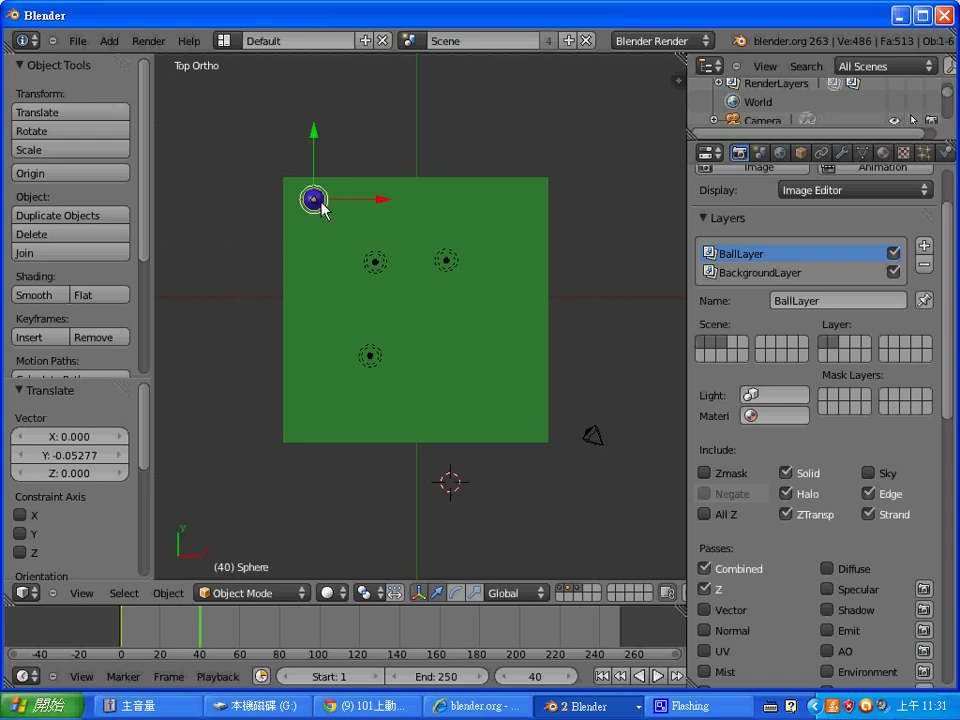
key("g")
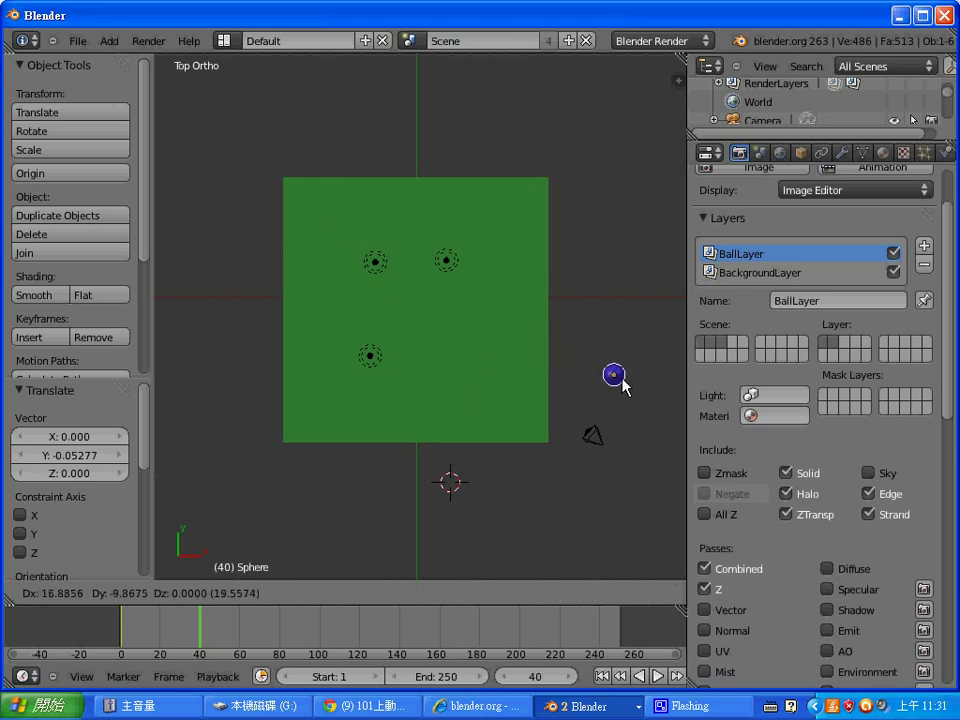
Drop the sphere past the plane's right edge (X 16.886, Y -9.868) and key LocRotScale
left_click(621, 378)
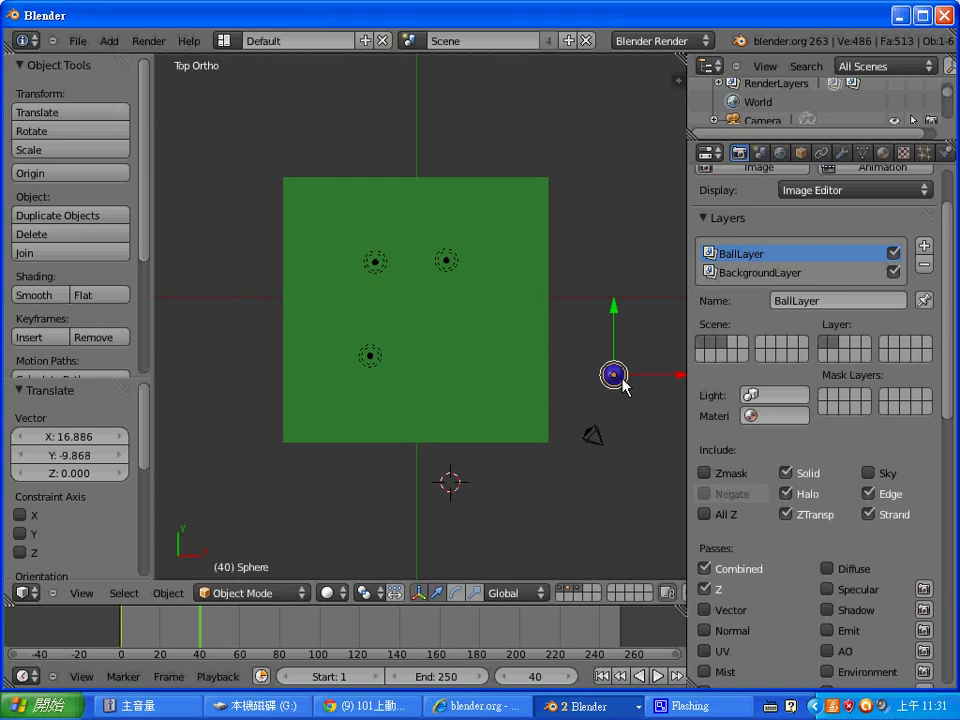
key("i")
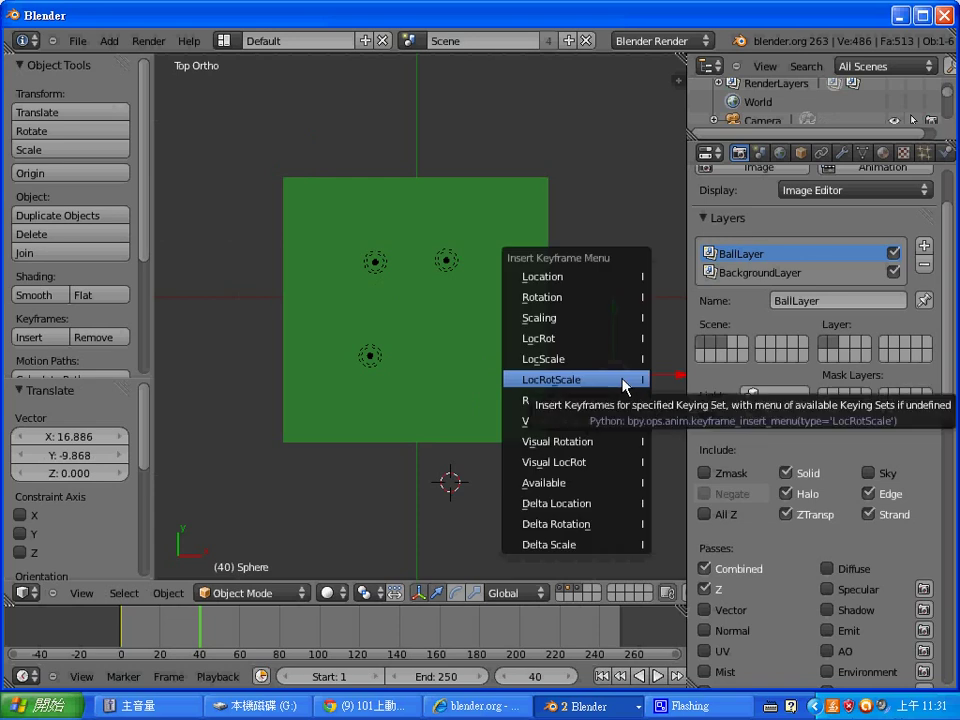
left_click(622, 379)
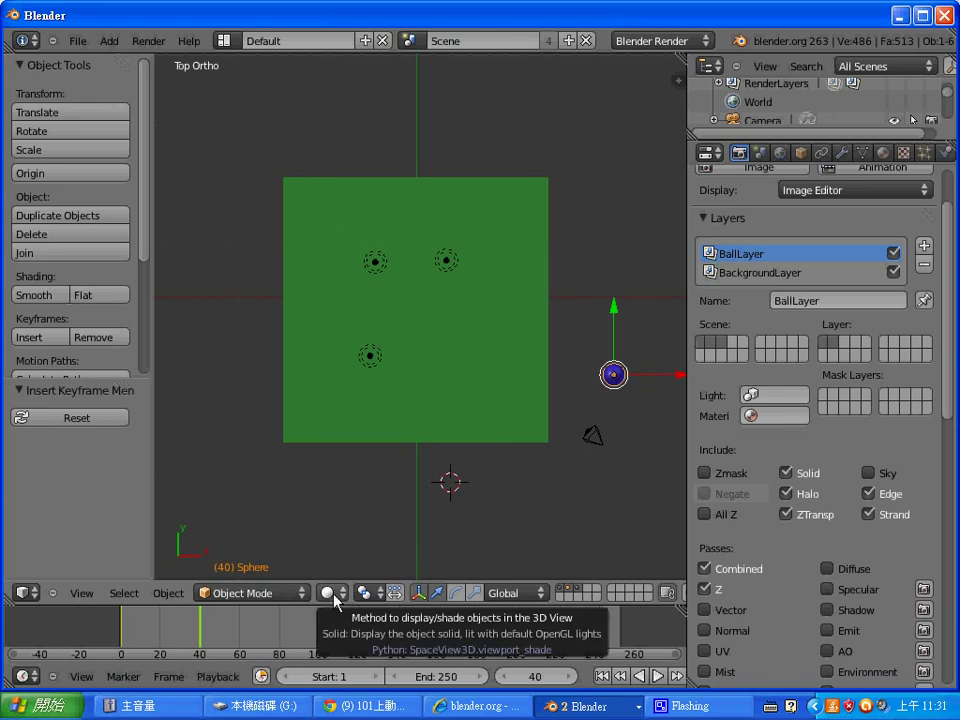
left_click(462, 676)
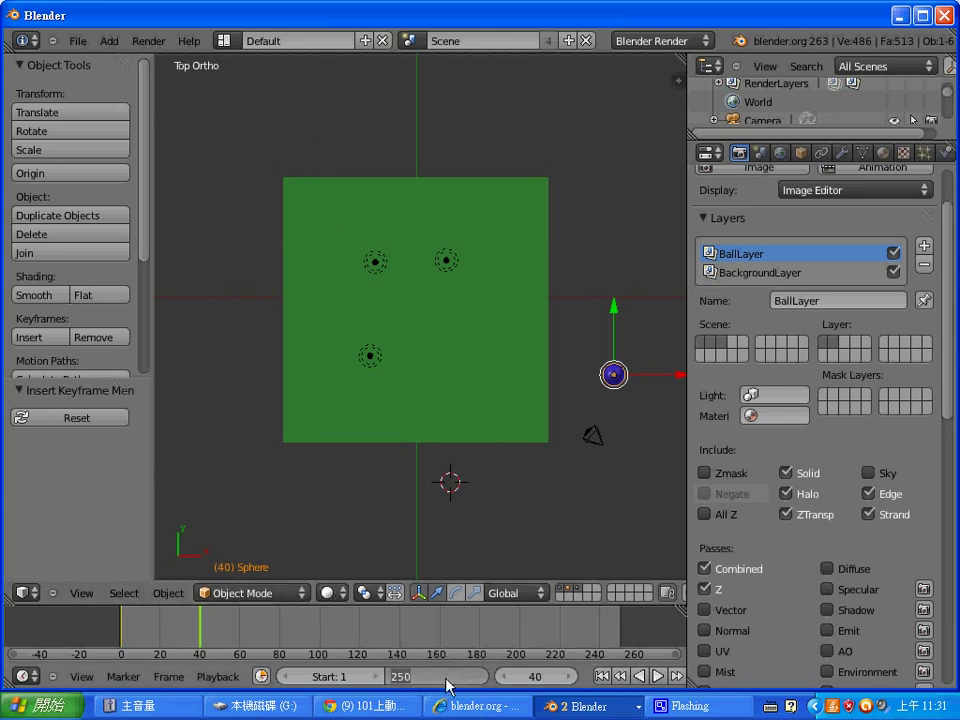
Set the animation end frame to 40 and scrub frames to preview the ball's roll
type("40")
key("Return")
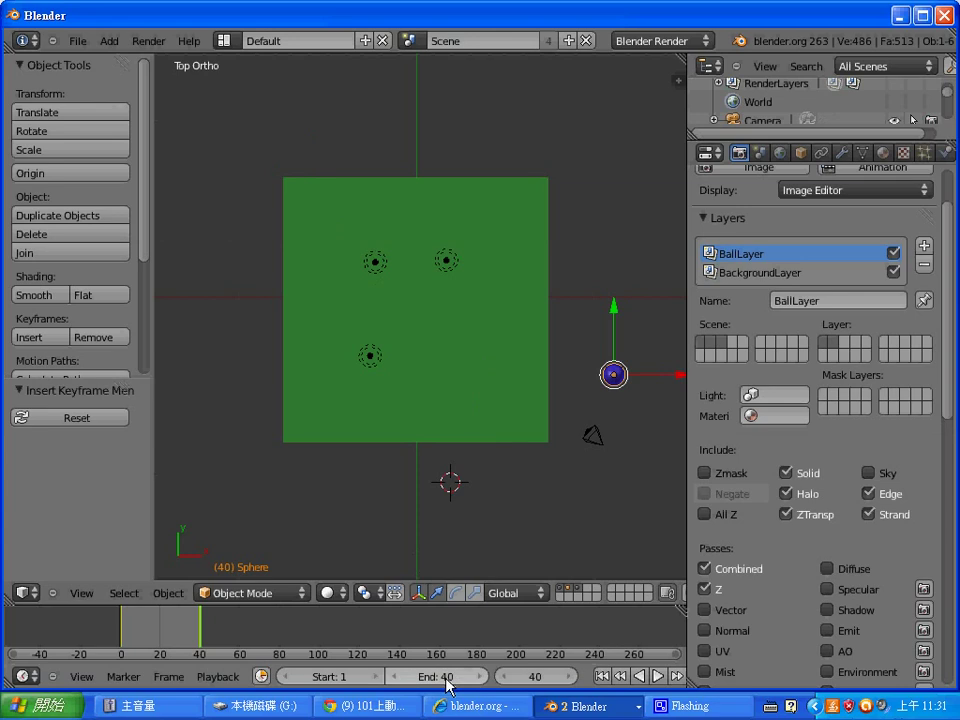
key("Left")
key("Left")
key("Left")
key("Left")
key("Left")
key("Left")
key("Left")
key("Left")
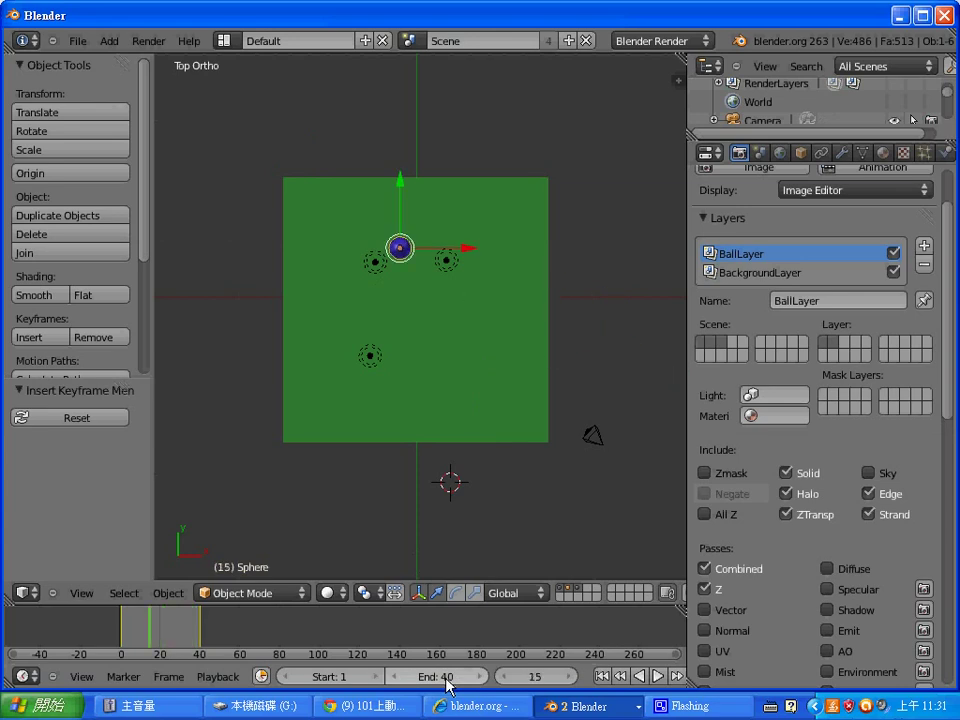
key("Left")
key("Left")
key("Left")
key("Left")
key("Left")
key("Left")
key("Left")
key("Left")
key("Left")
key("Left")
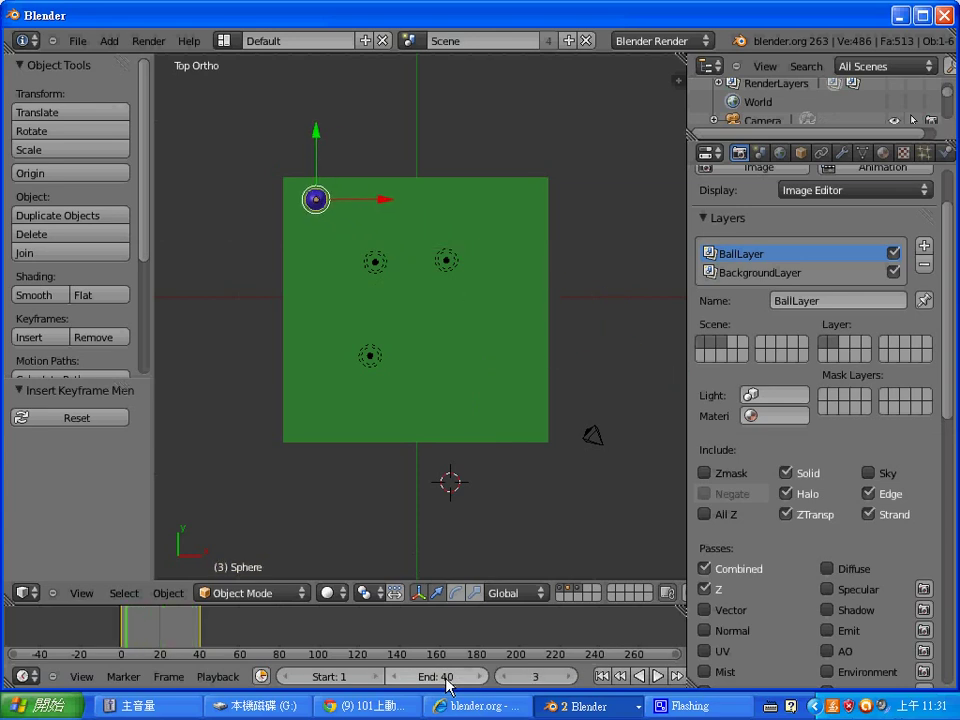
key("Left")
key("Left")
key("Right")
key("Right")
key("Right")
key("Right")
key("Right")
key("Right")
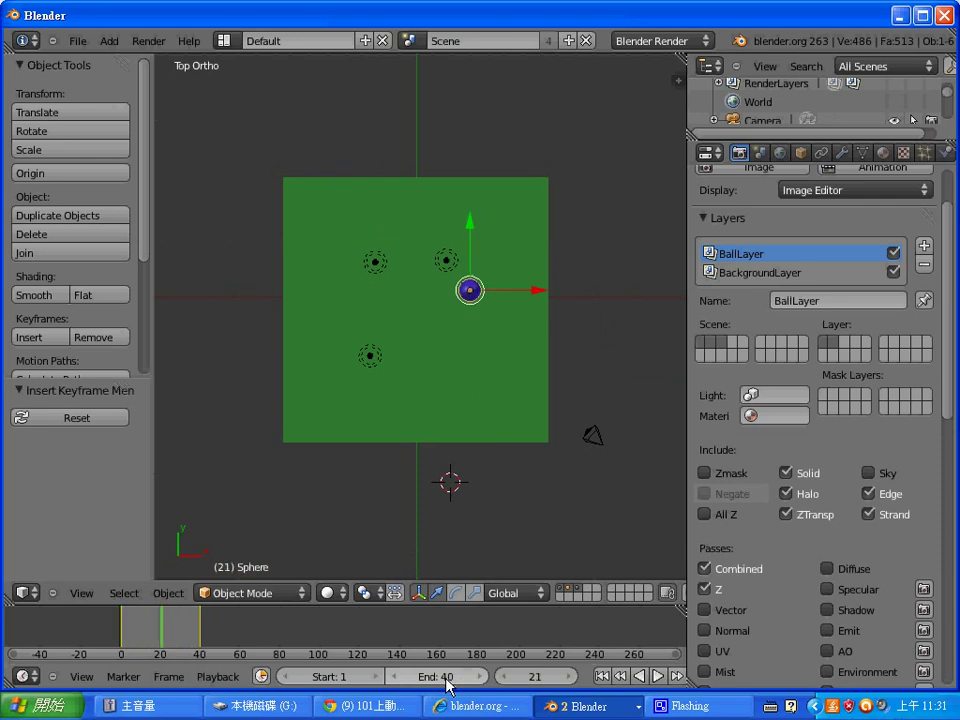
key("Right")
key("Right")
key("Right")
key("Left")
key("Left")
key("Left")
key("Left")
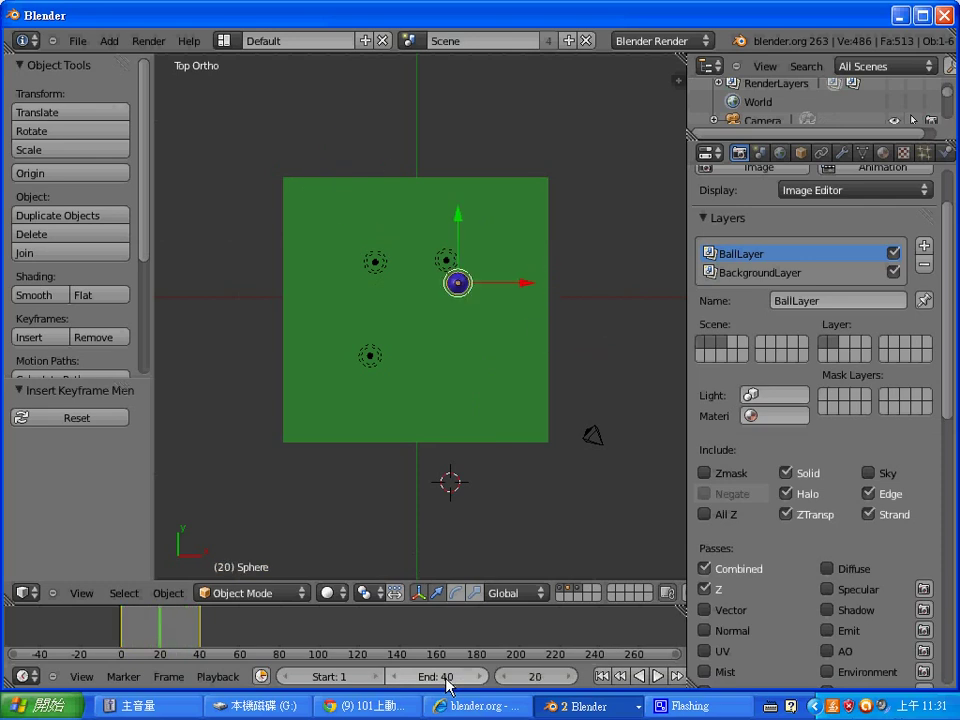
key("Left")
key("Left")
key("Left")
key("Left")
key("Left")
key("Left")
key("Left")
key("Left")
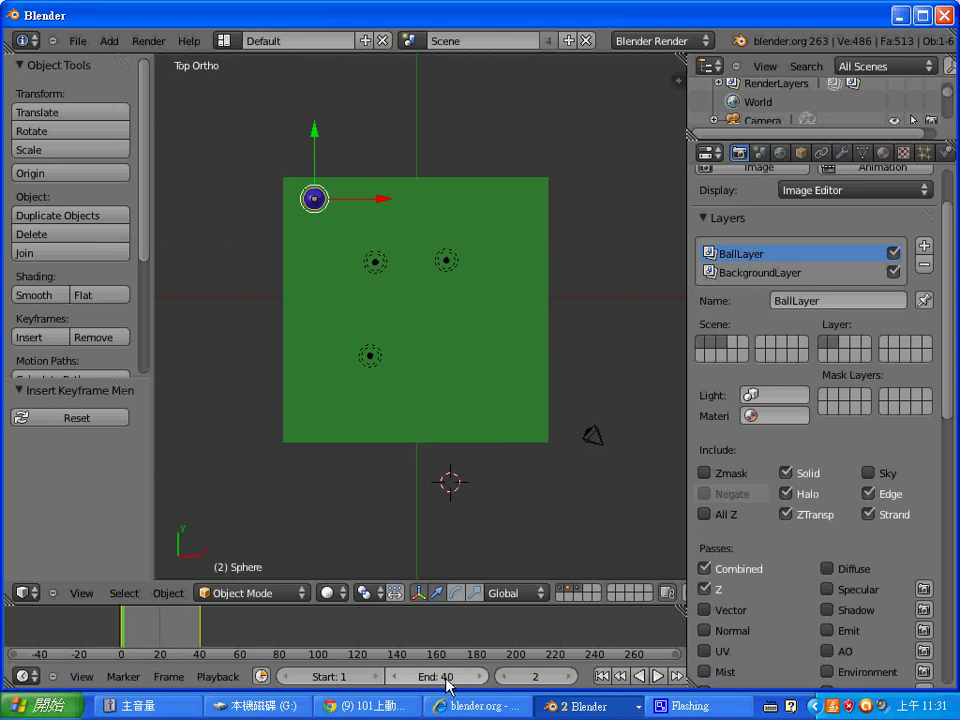
left_click(79, 594)
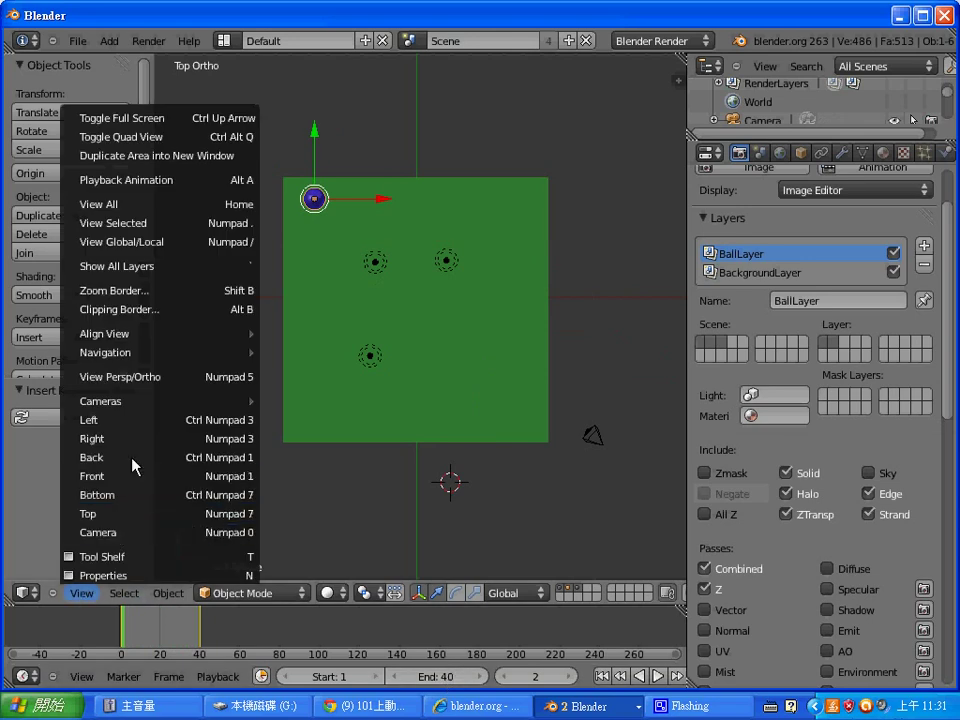
mouse_move(140, 401)
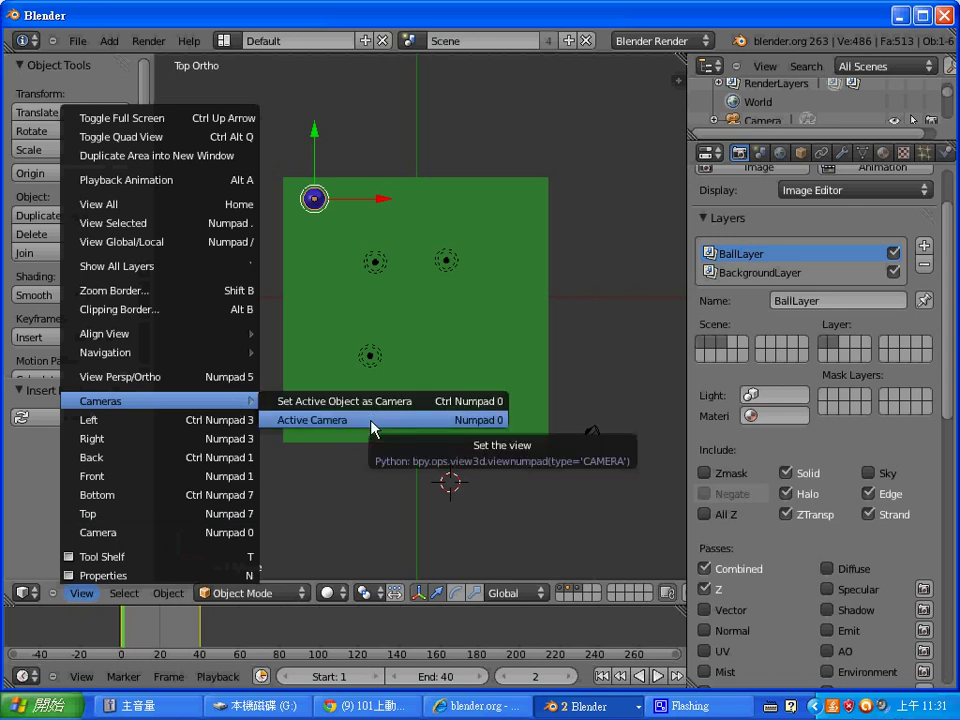
View through the active camera and scrub frames to watch the ball cross the shot
left_click(190, 533)
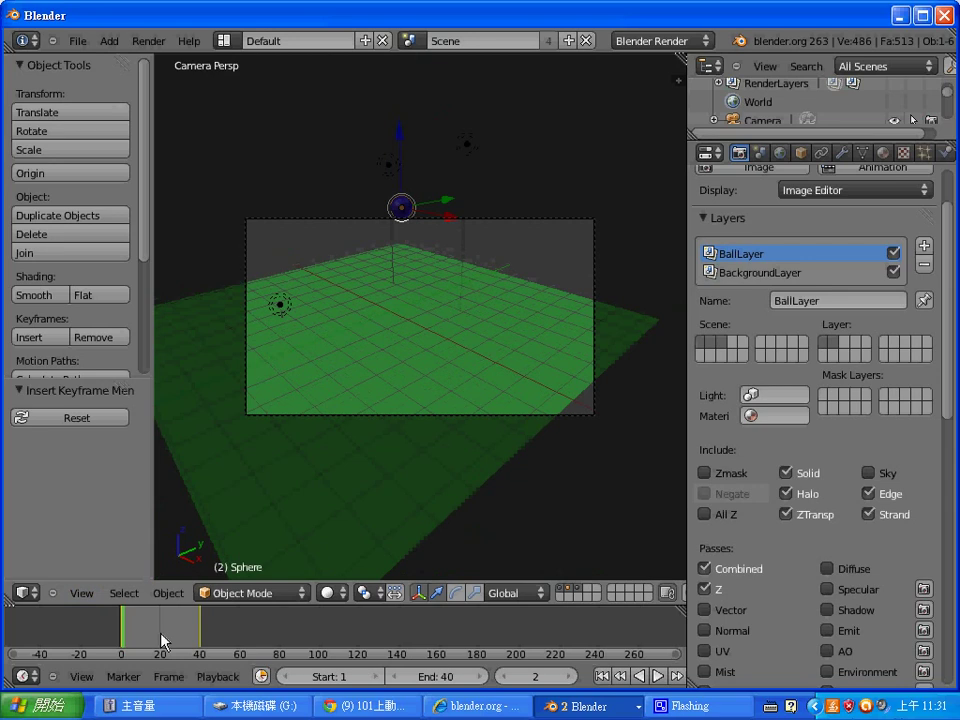
key("Right")
key("Right")
key("Right")
key("Right")
key("Right")
key("Right")
key("Right")
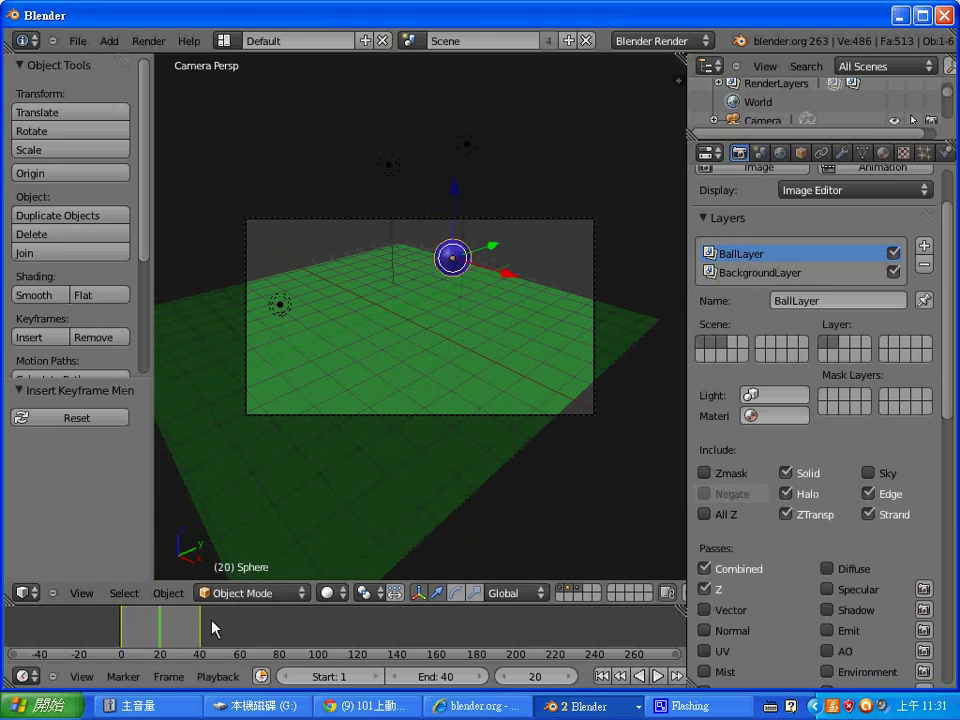
key("Right")
key("Right")
key("Right")
key("Right")
key("Right")
key("Right")
key("Left")
key("Left")
key("Left")
key("Left")
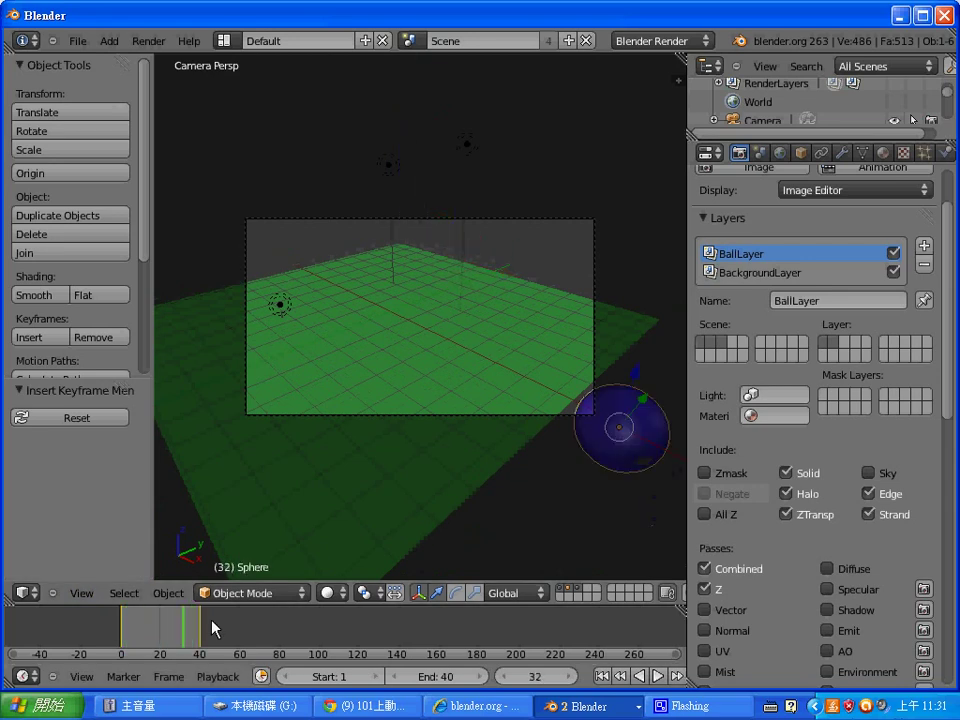
key("Left")
key("Left")
key("Left")
key("Left")
key("Left")
key("Left")
key("Left")
key("Left")
key("Left")
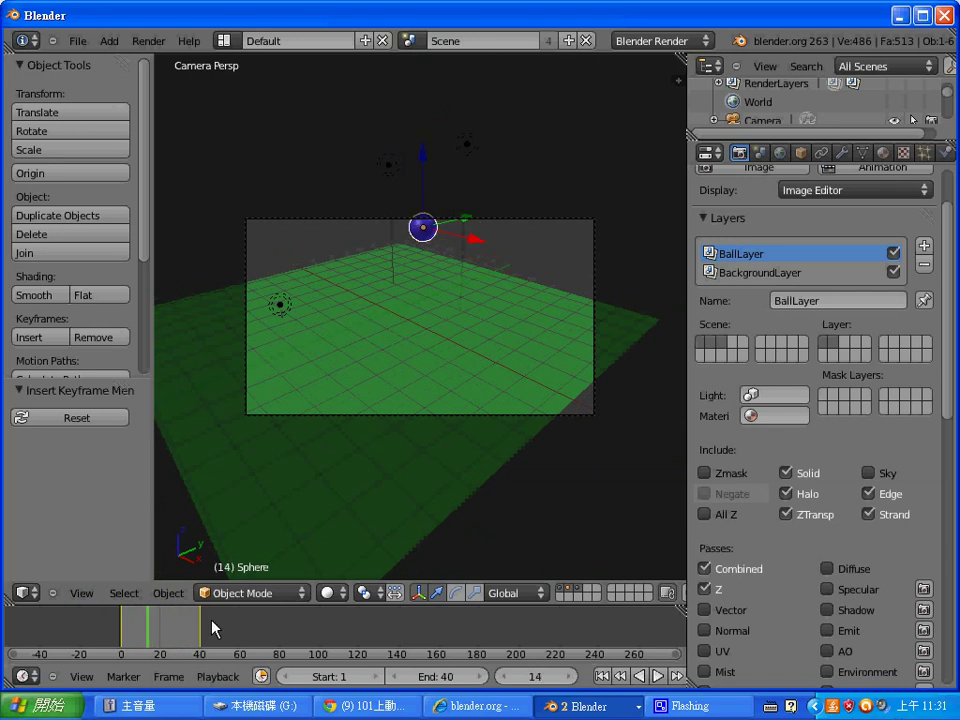
key("Left")
key("Left")
key("Left")
key("Left")
key("Left")
key("Left")
key("Left")
key("Right")
key("Right")
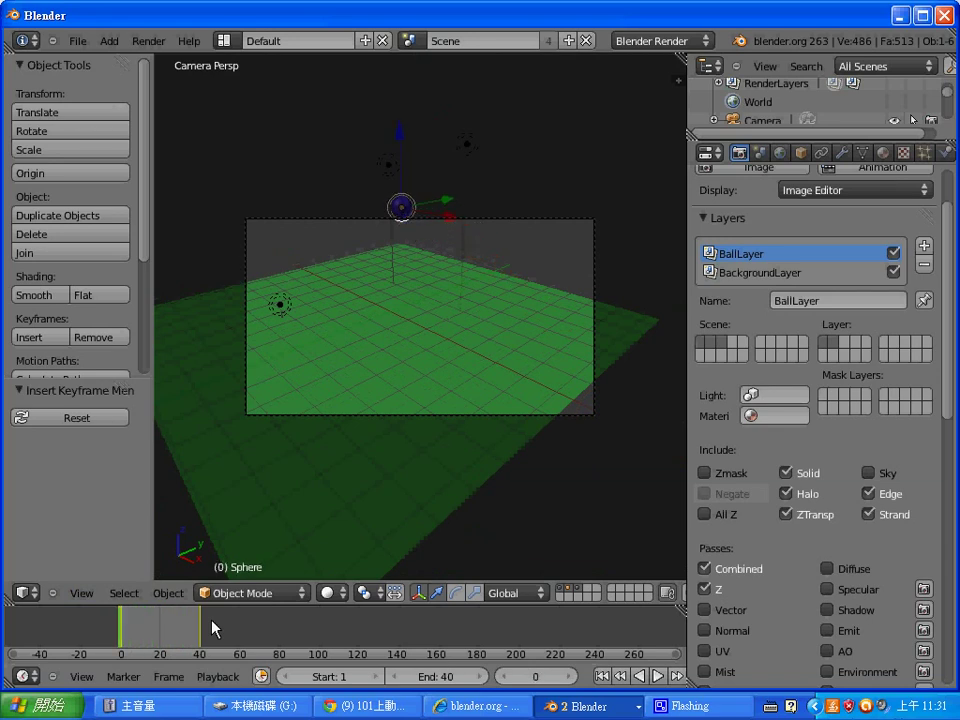
key("Right")
key("Right")
key("Right")
key("Right")
key("Right")
key("Right")
key("Right")
key("Right")
key("Right")
key("Right")
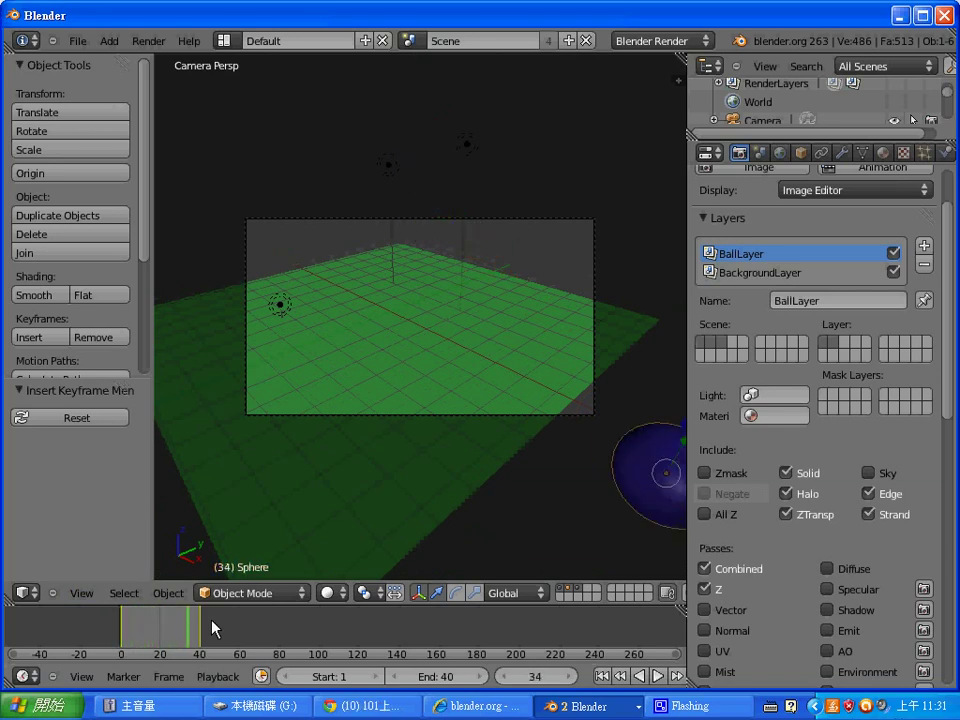
key("Left")
key("Left")
key("Left")
key("Left")
key("Left")
key("Left")
key("Left")
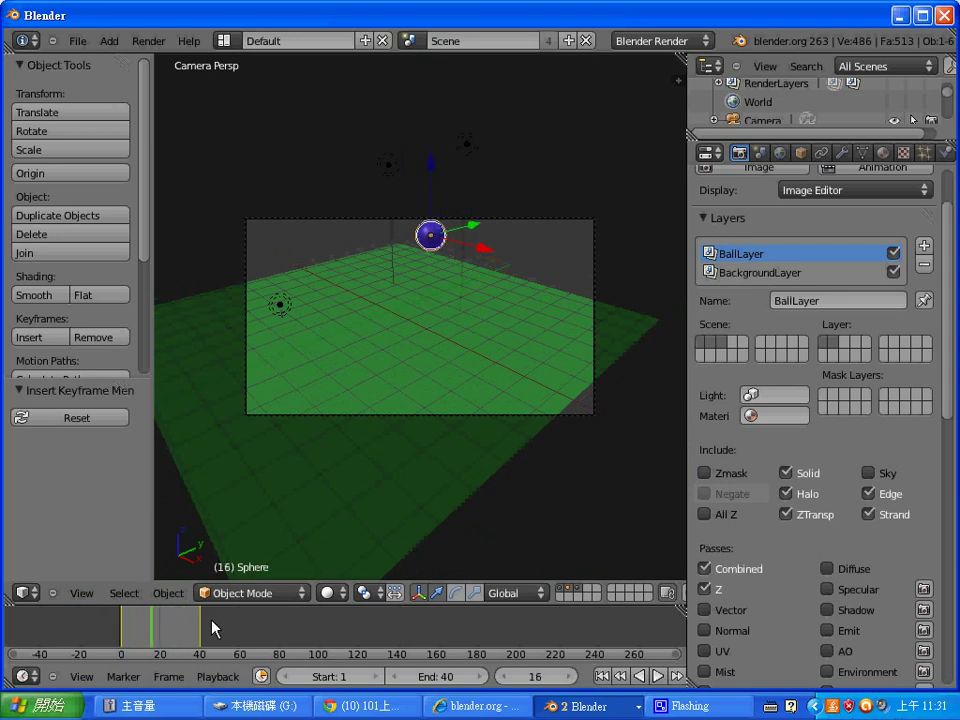
key("Left")
key("Left")
key("Left")
key("Left")
key("Left")
key("Left")
key("Left")
key("Left")
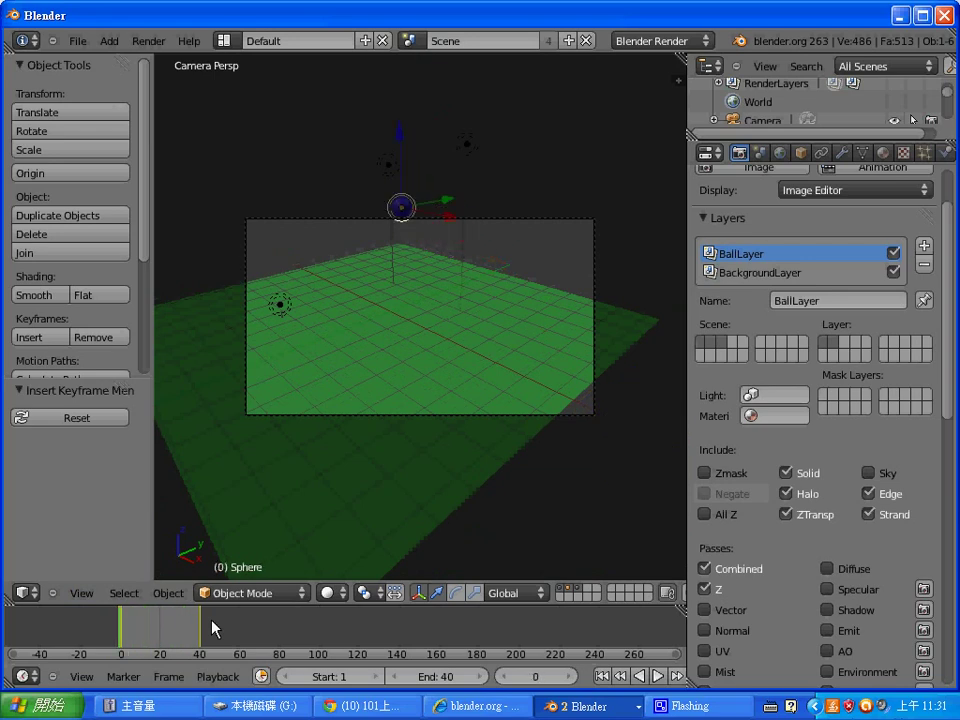
key("Right")
key("Right")
key("Right")
key("Right")
key("Right")
key("Right")
key("Right")
key("Right")
key("Right")
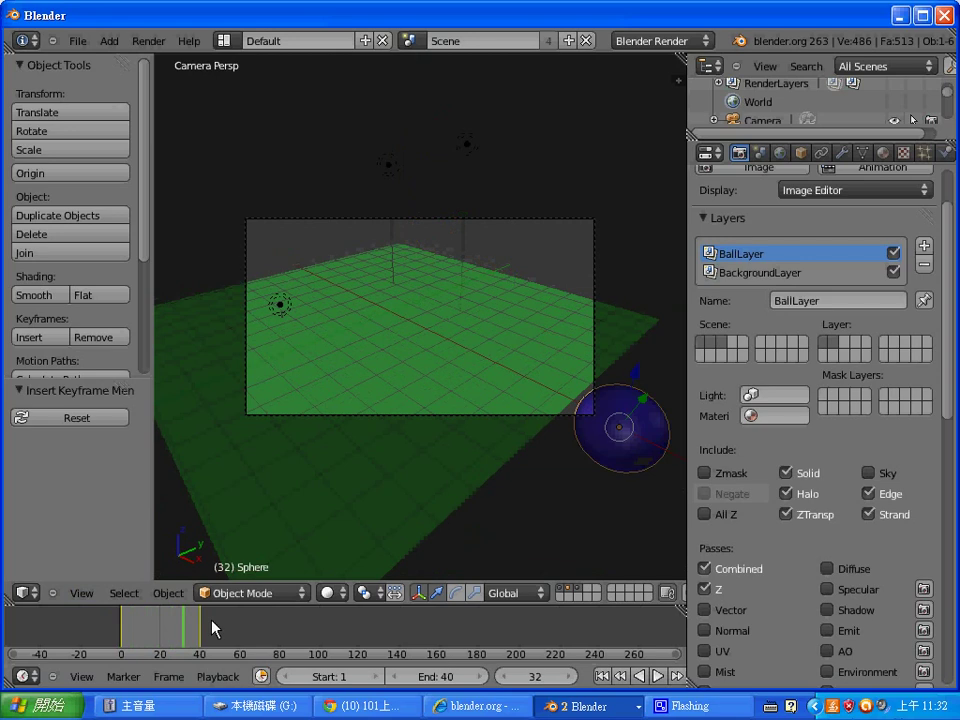
key("Left")
key("Left")
key("Left")
key("Left")
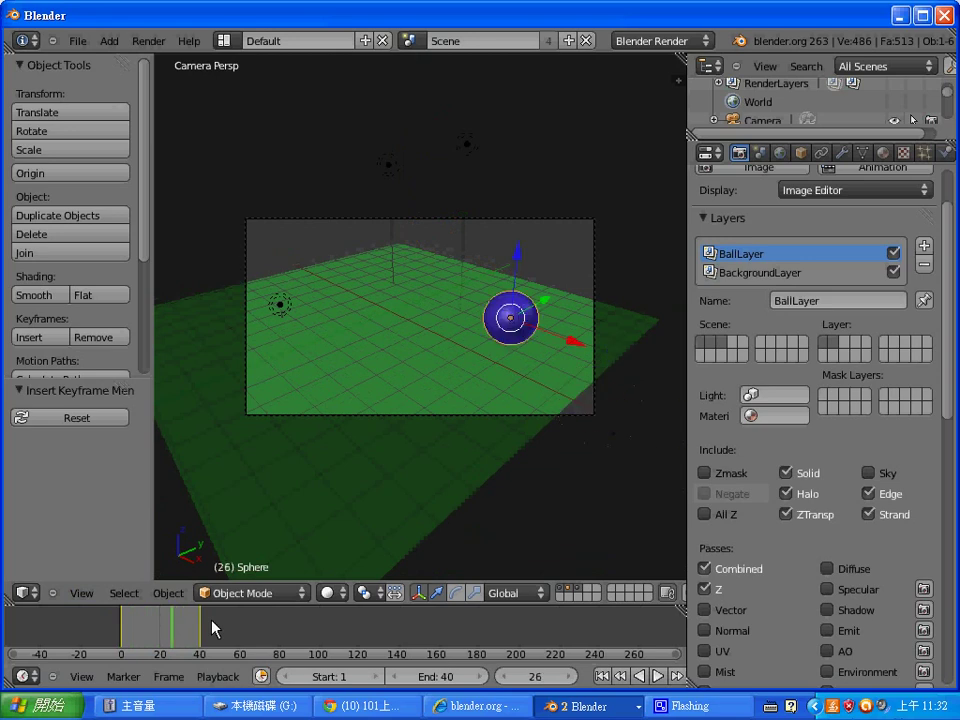
key("Left")
key("Left")
key("Left")
key("Left")
key("Left")
key("Left")
key("Left")
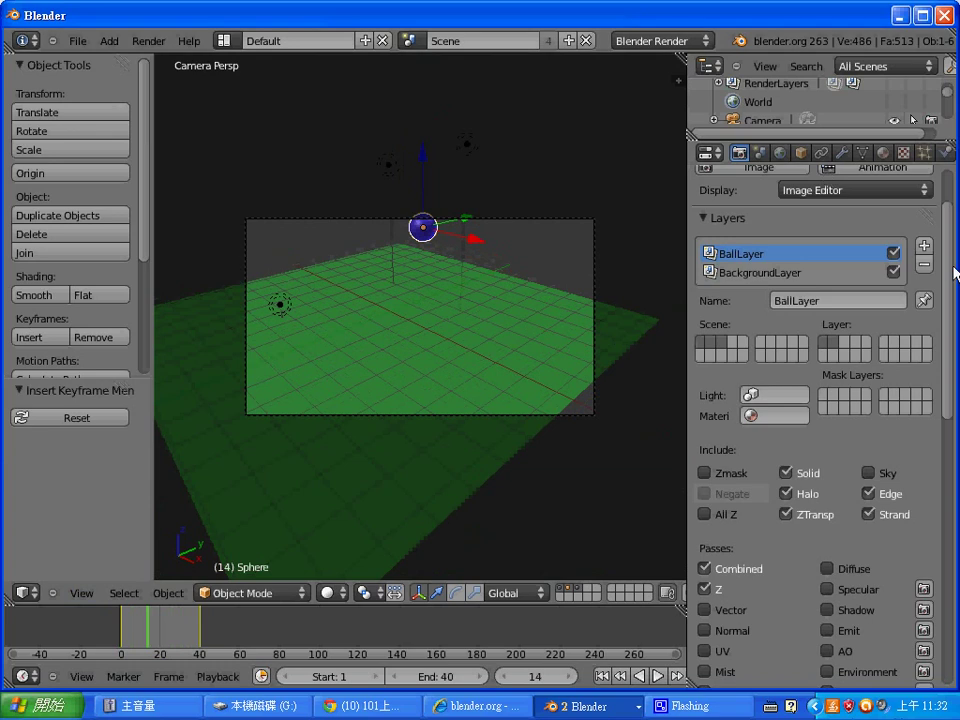
scroll(850, 200, "up", 3)
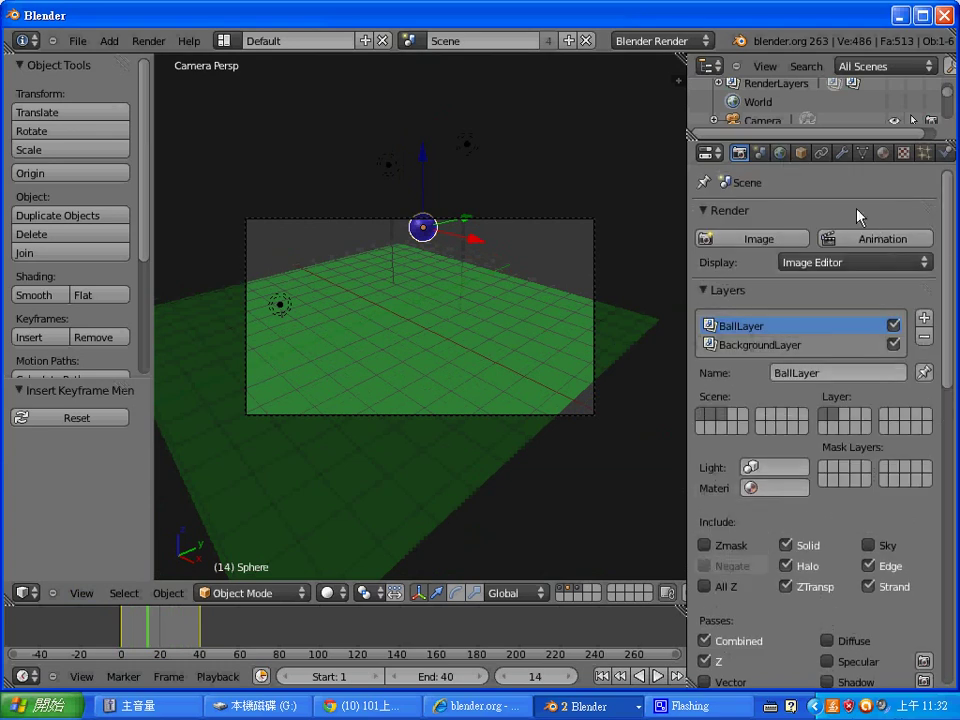
left_click_drag(951, 332, 952, 620)
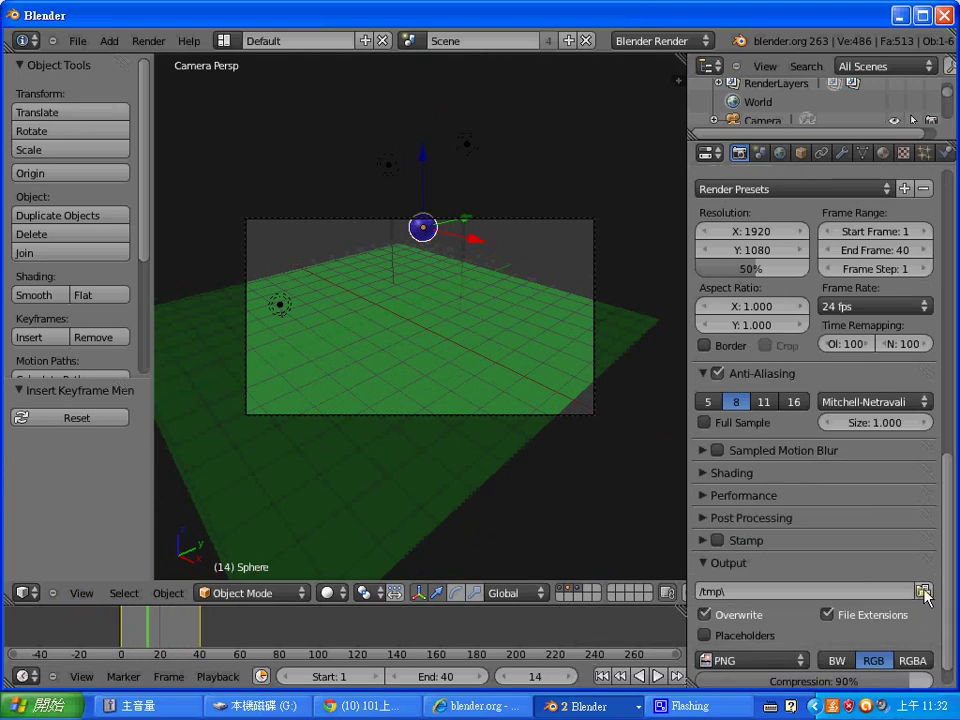
left_click(925, 592)
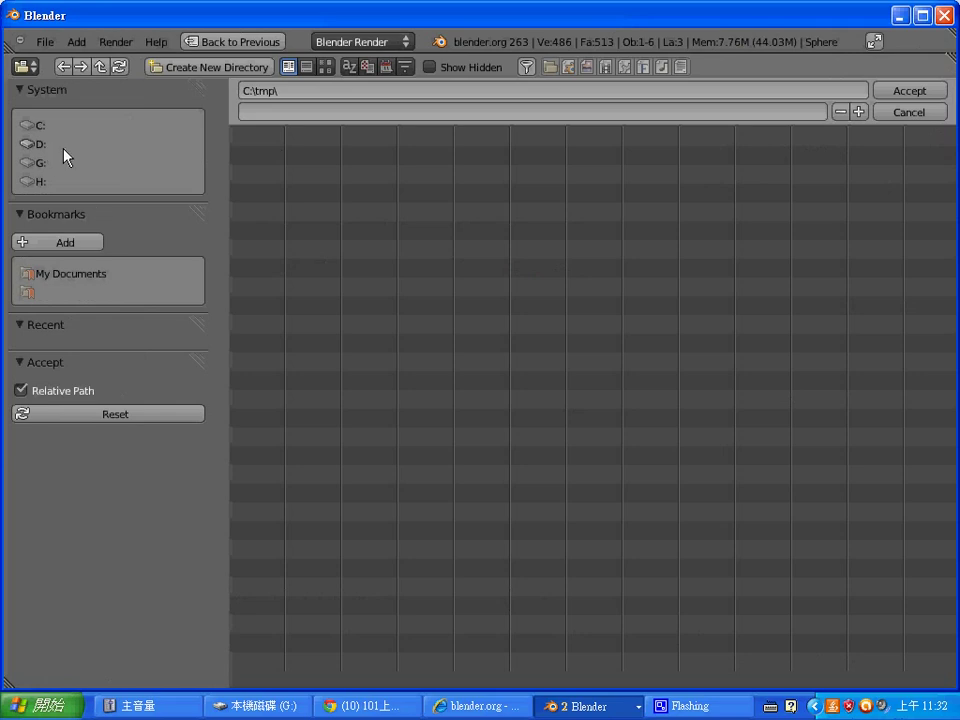
left_click(938, 124)
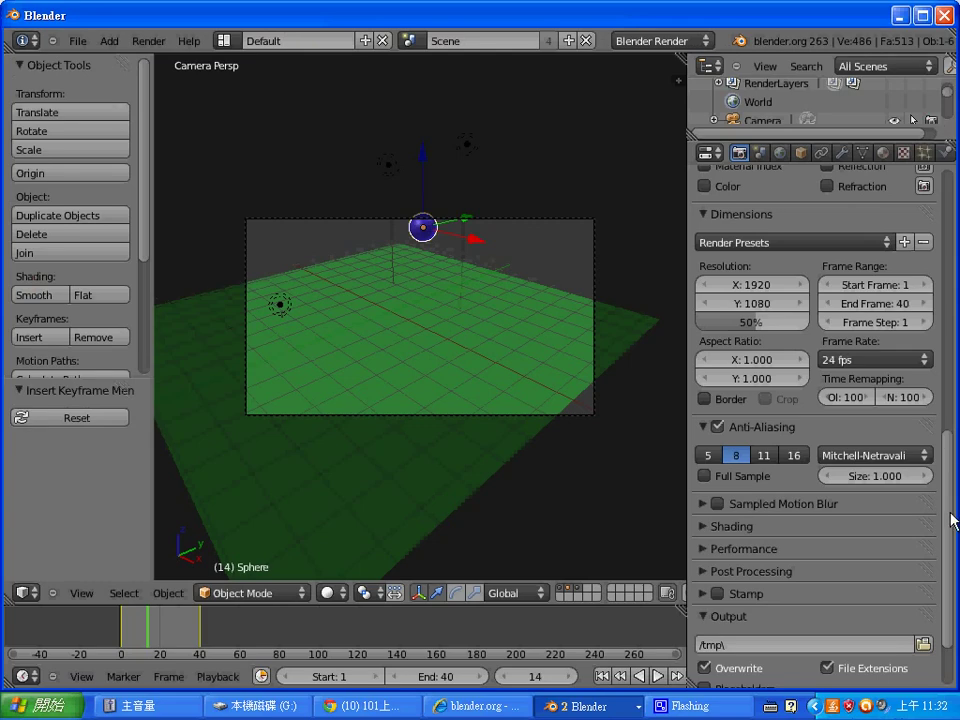
scroll(955, 520, "down", 3)
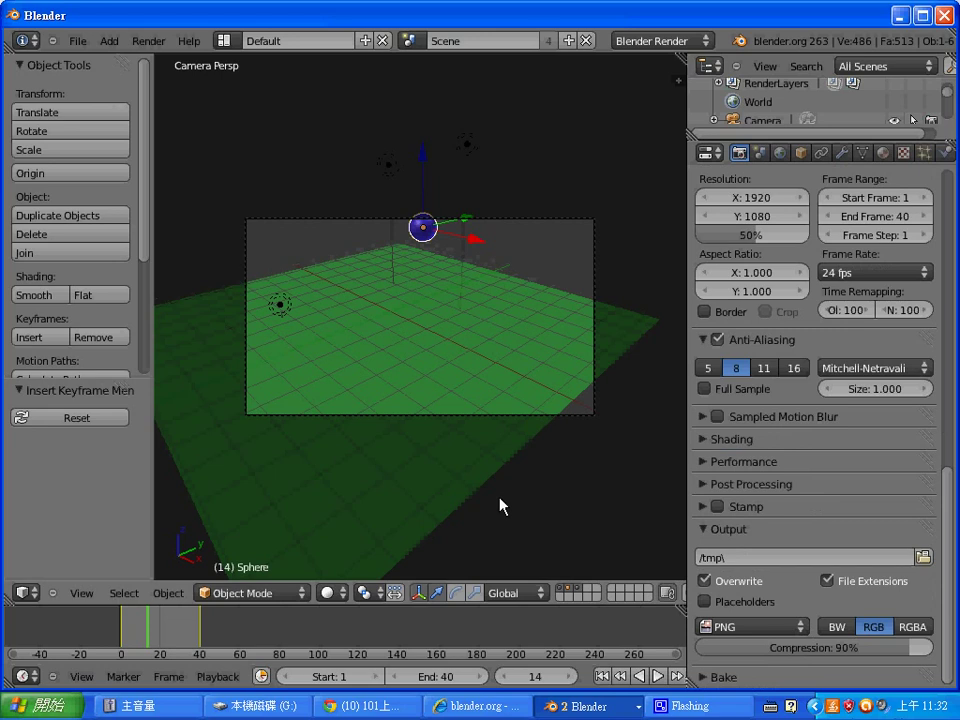
left_click_drag(949, 521, 913, 227)
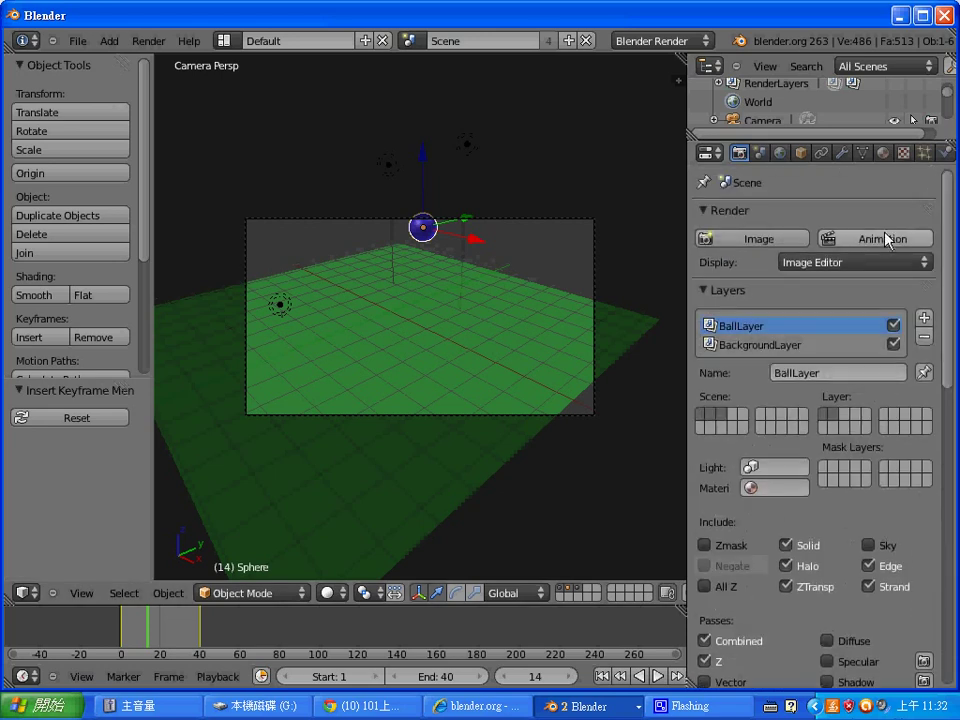
Start rendering the 40-frame animation and bring the drive G: Explorer window forward
left_click(884, 242)
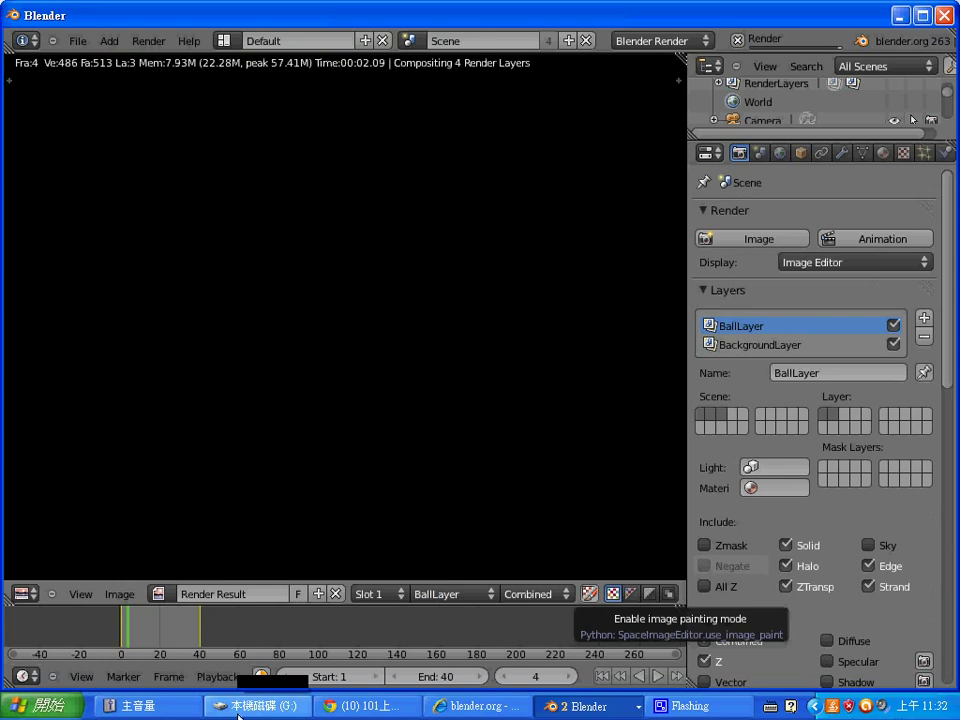
left_click(260, 706)
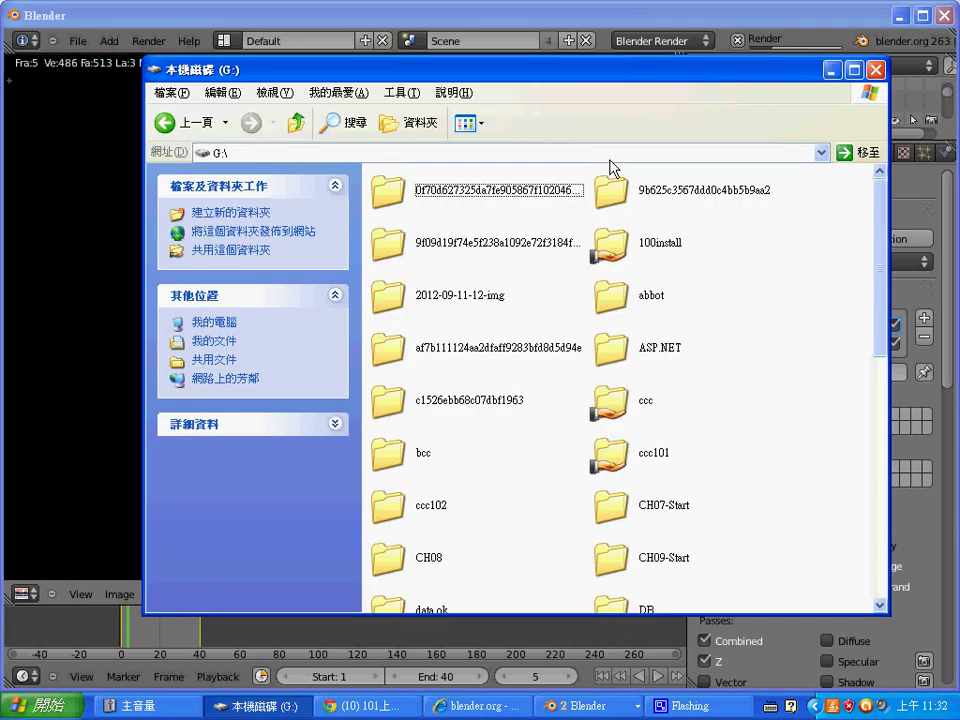
Navigate Windows Explorer to drive C: and open the tmp folder of rendered frames
left_click(821, 153)
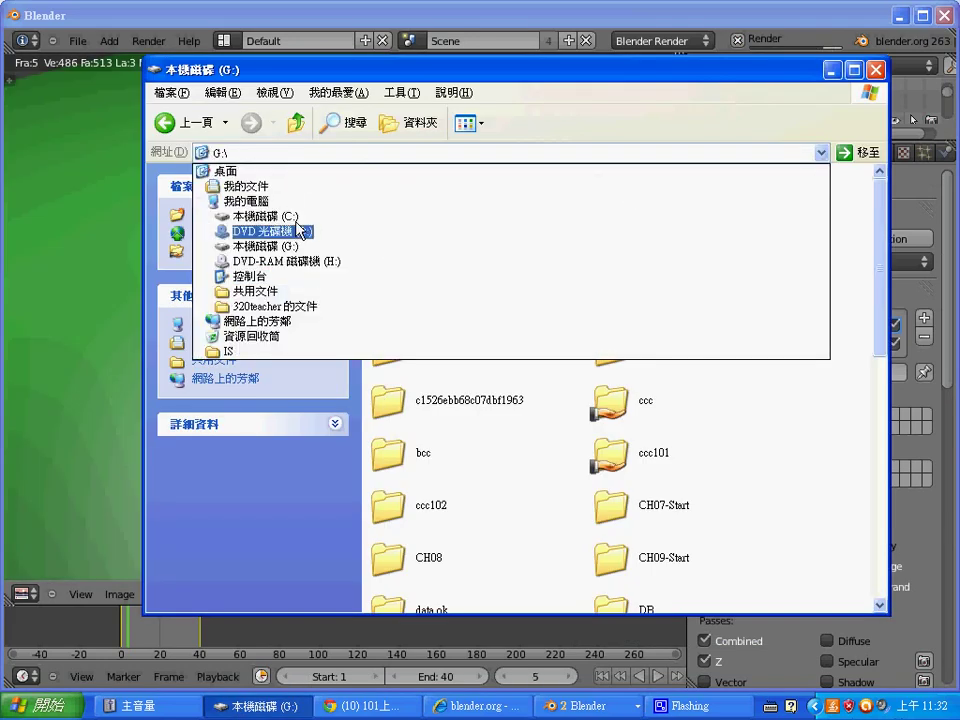
left_click(296, 218)
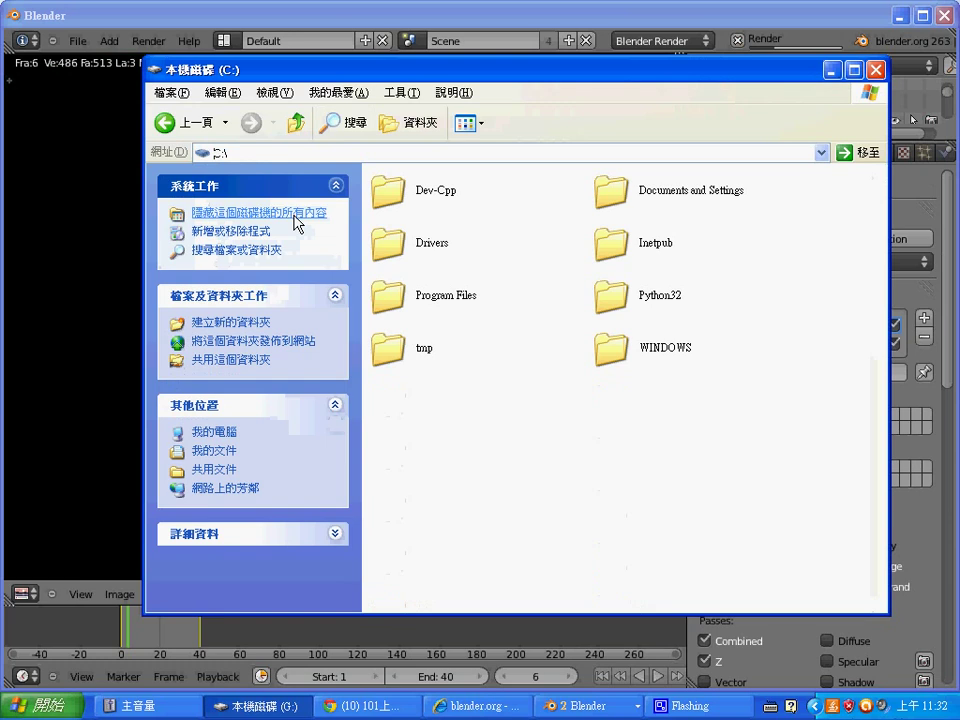
left_click(407, 350)
double_click(407, 350)
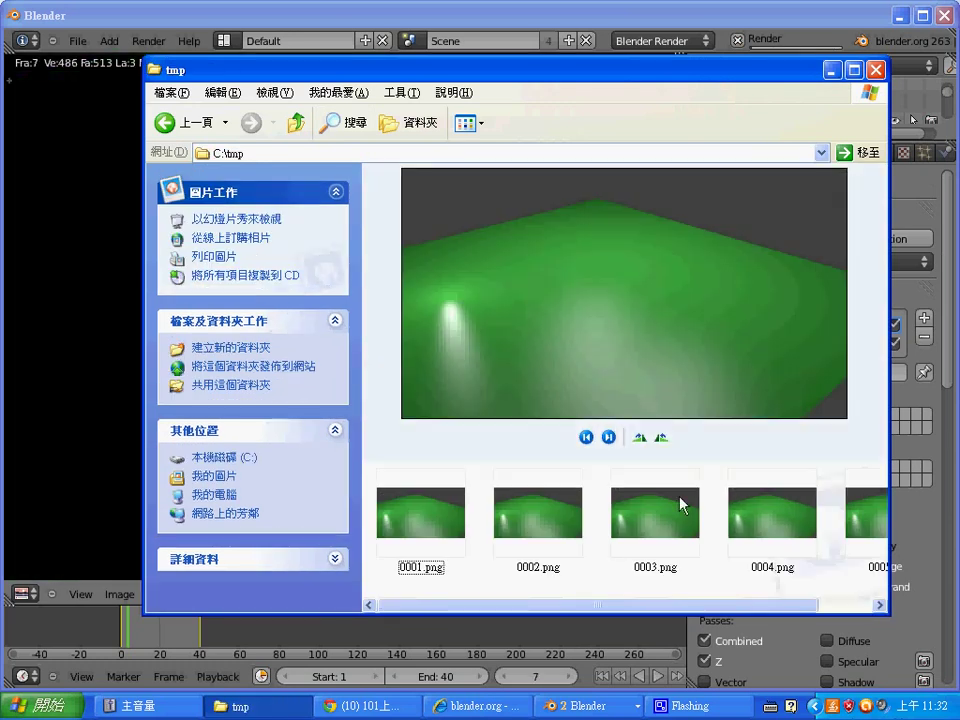
Scroll the filmstrip and preview rendered frames 0011.png and 0015.png
scroll(636, 549, "down", 3)
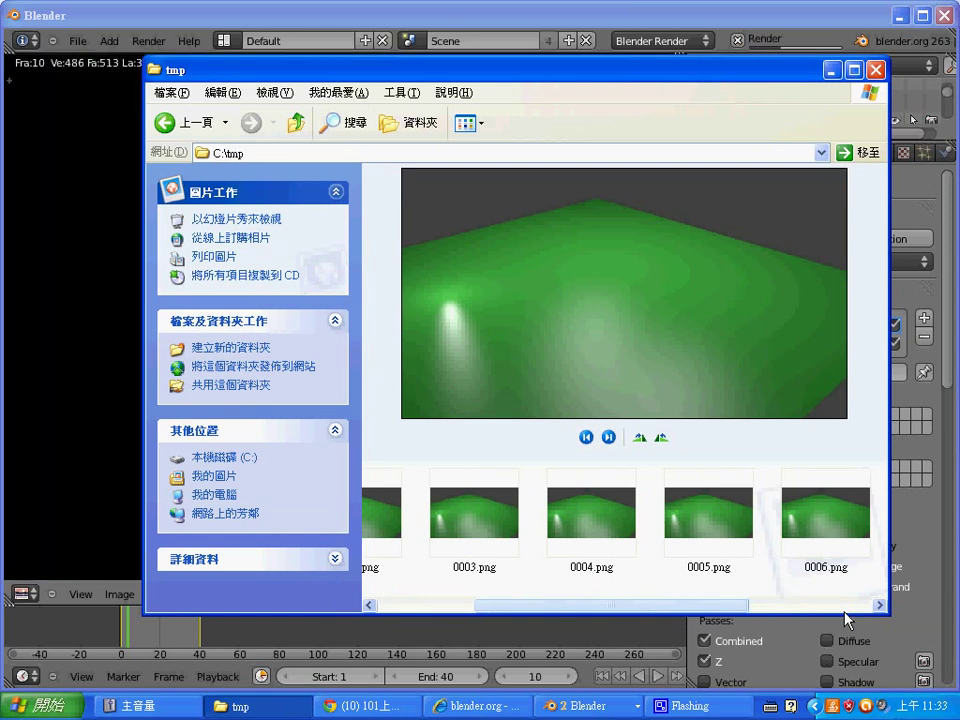
left_click_drag(701, 605, 815, 608)
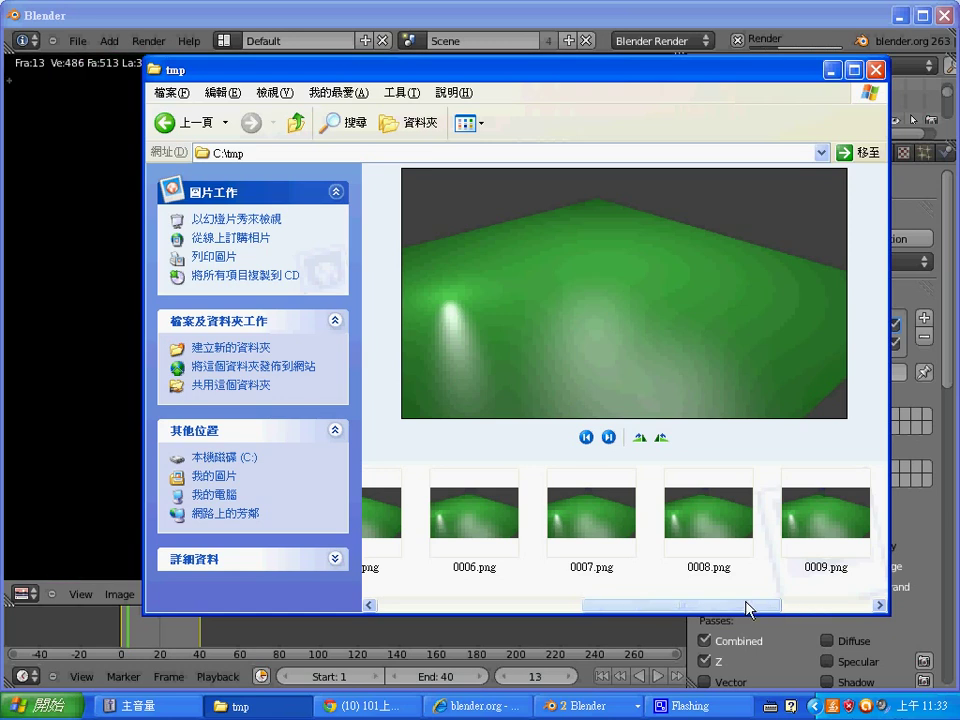
left_click_drag(745, 606, 859, 618)
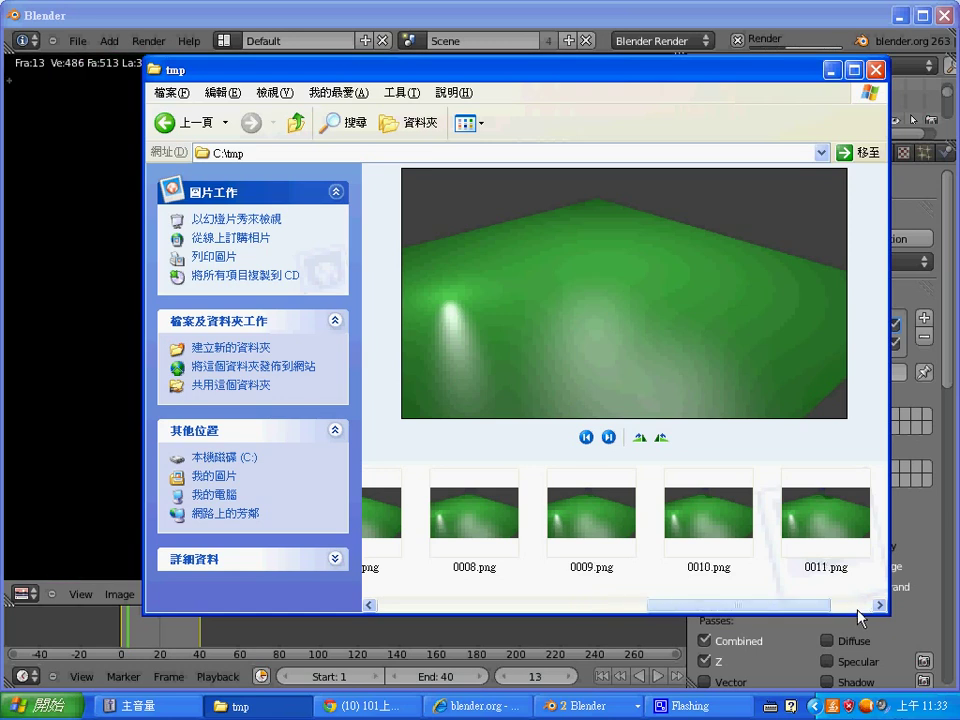
left_click(840, 524)
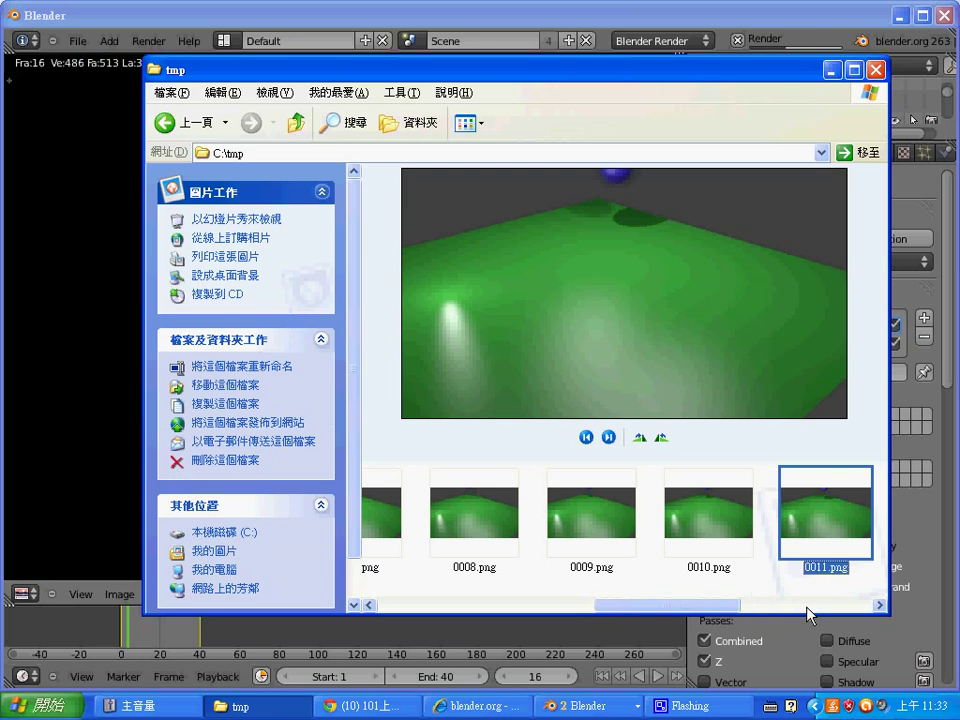
left_click_drag(723, 606, 895, 612)
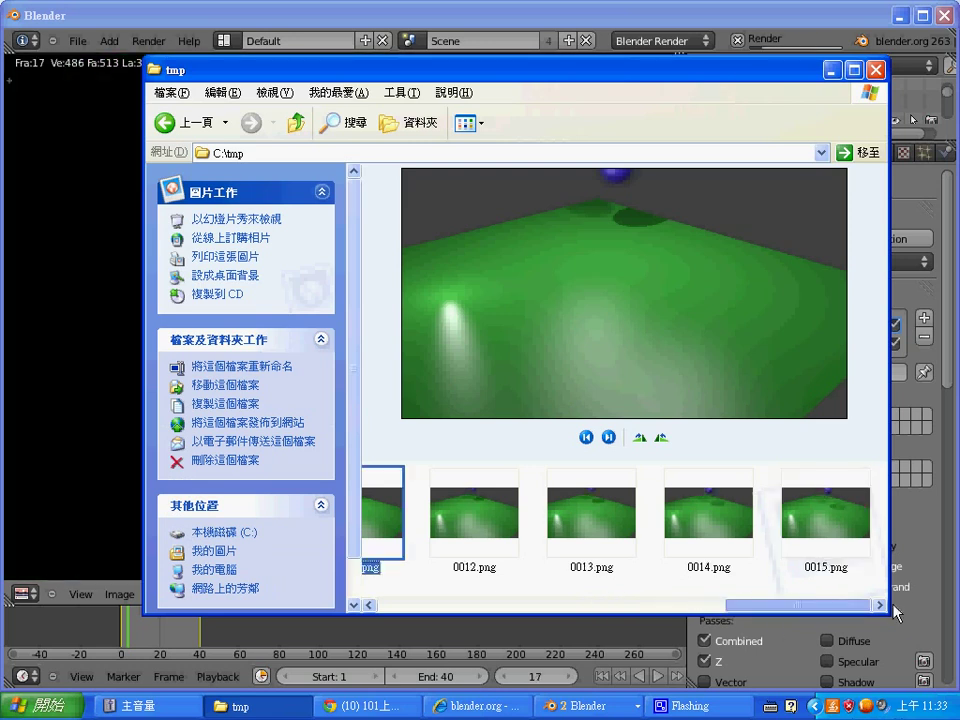
left_click(831, 530)
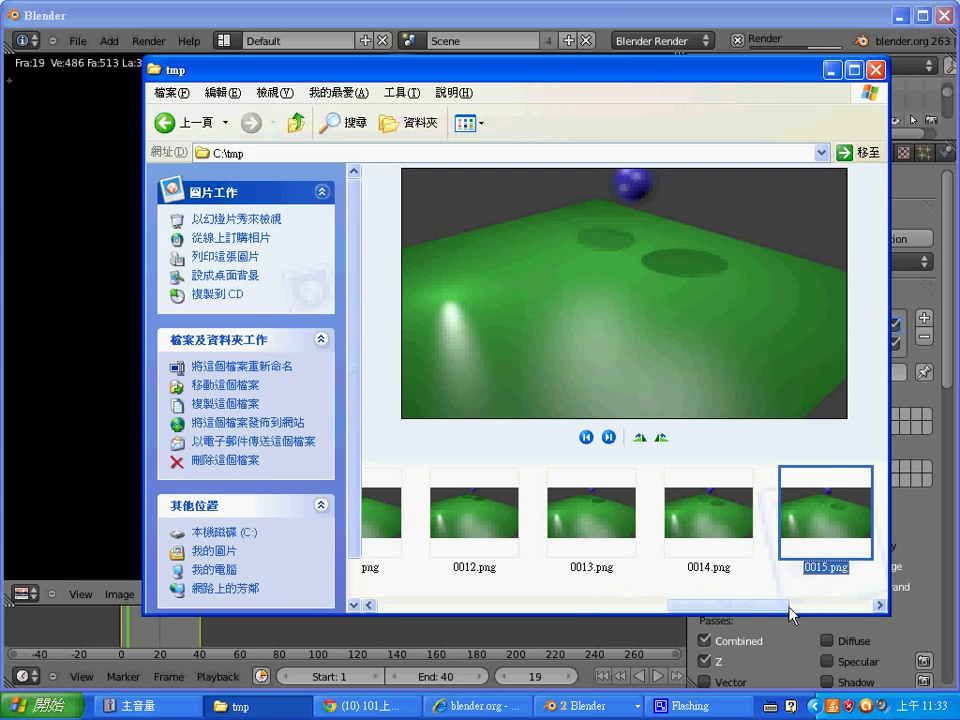
left_click_drag(778, 611, 849, 606)
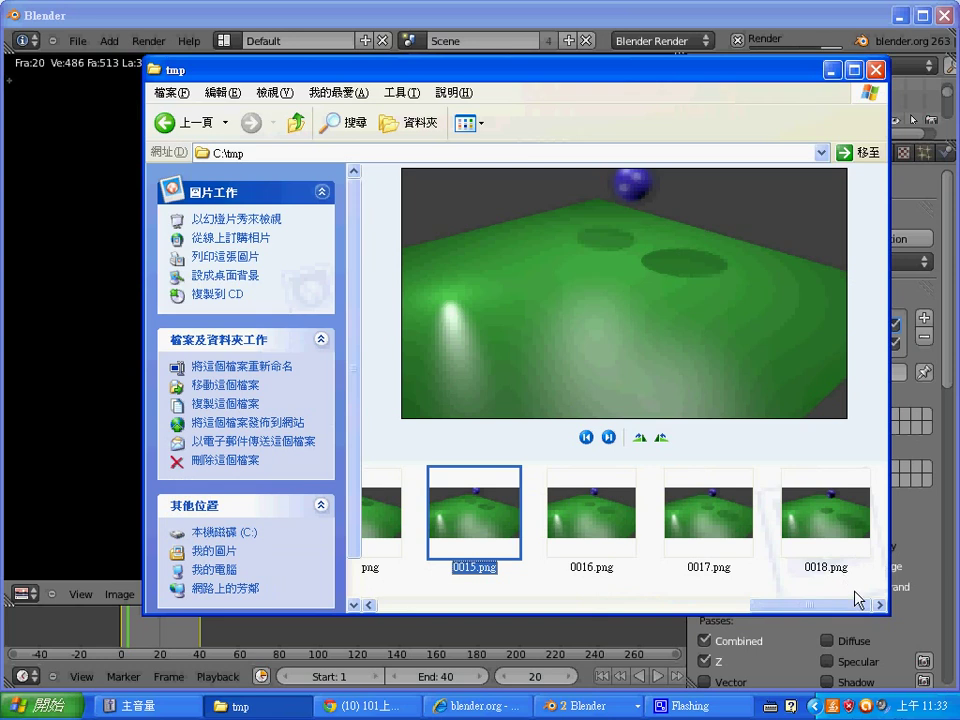
Step through the later PNG frames up to 0025.png, then return to Blender
left_click(881, 605)
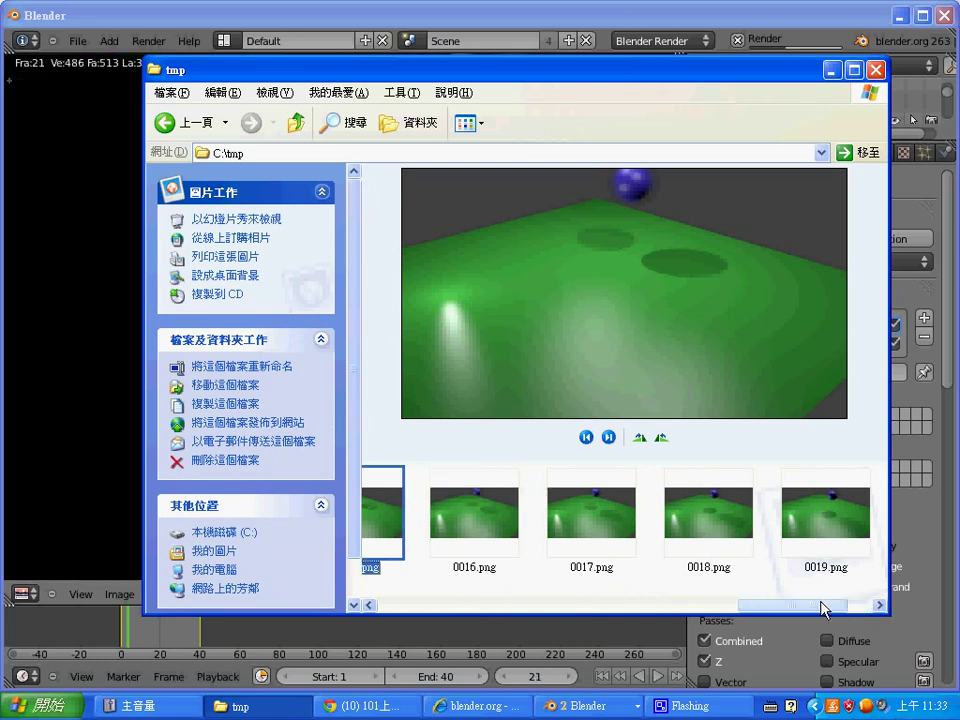
left_click_drag(822, 609, 888, 623)
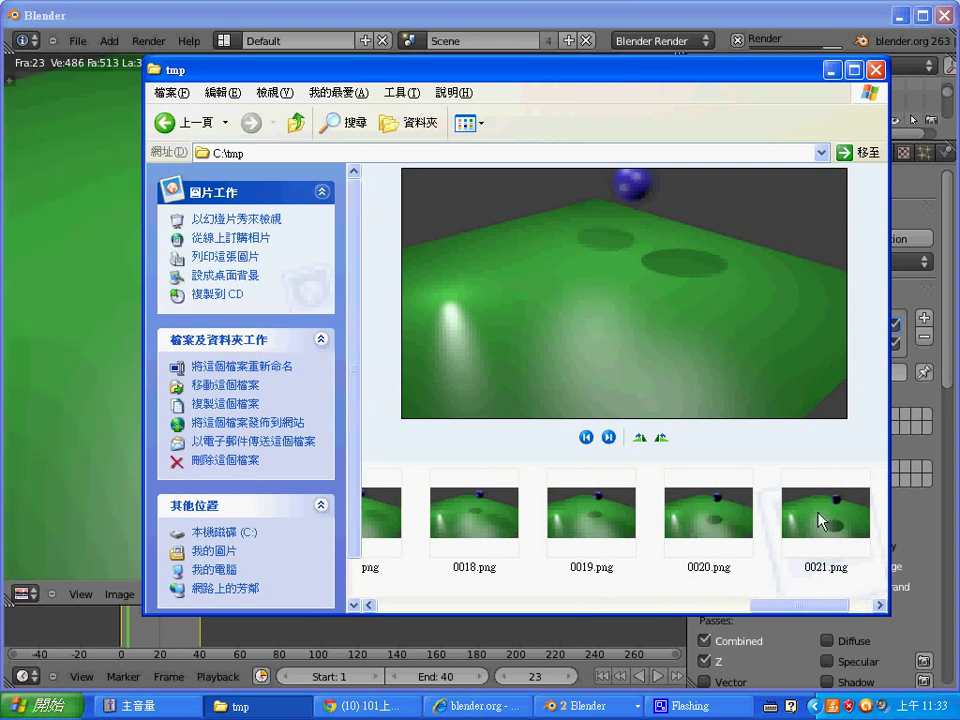
left_click(880, 605)
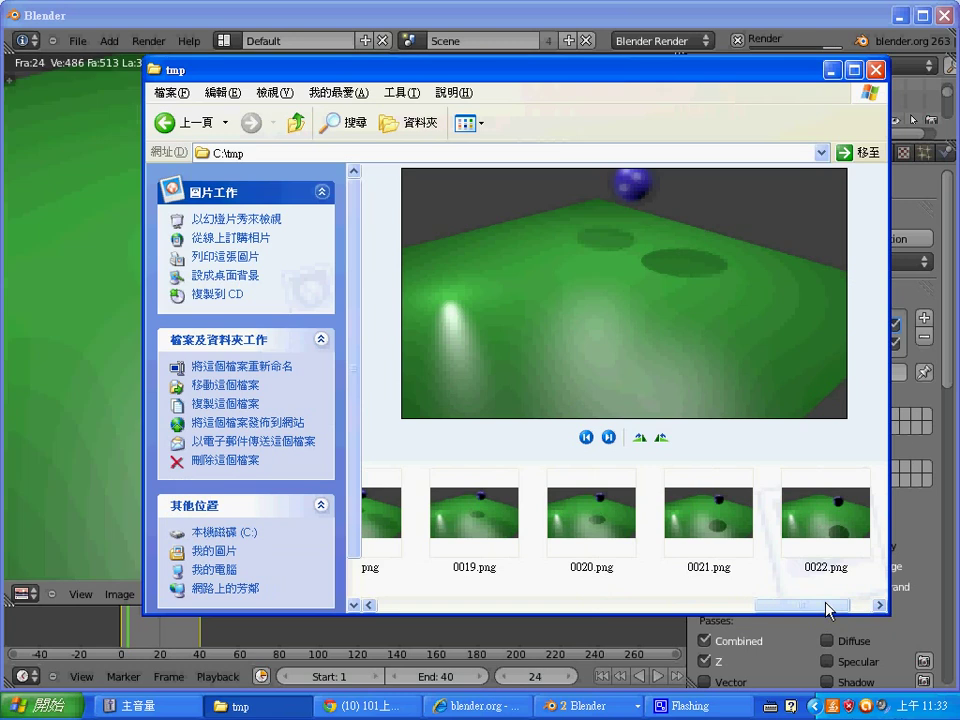
left_click(870, 605)
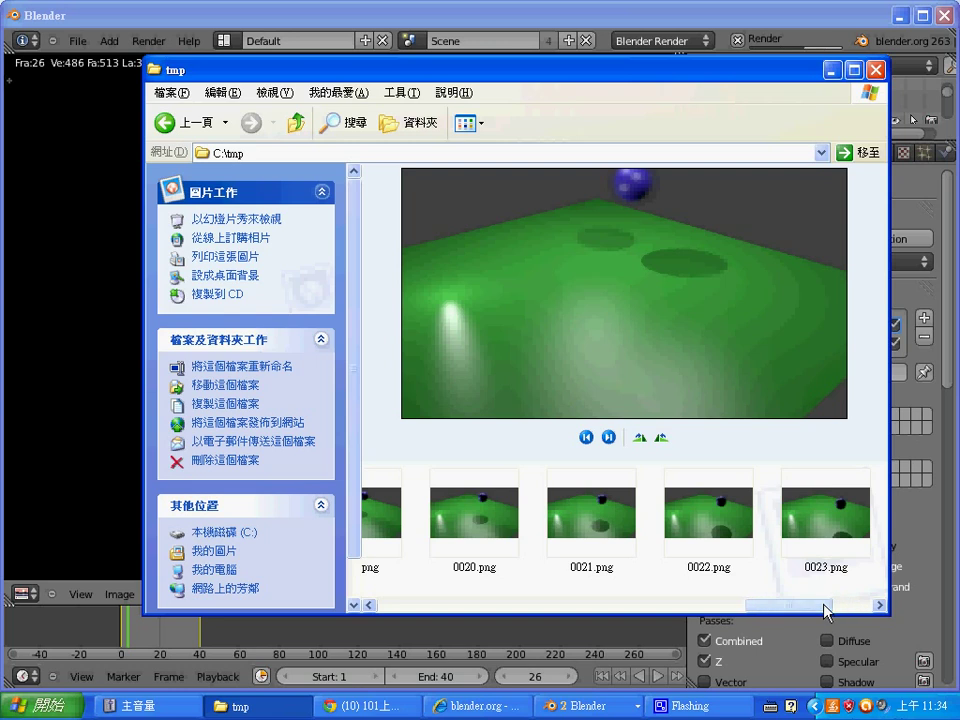
mouse_move(797, 607)
left_mouse_down()
mouse_move(856, 614)
mouse_move(852, 606)
left_mouse_up()
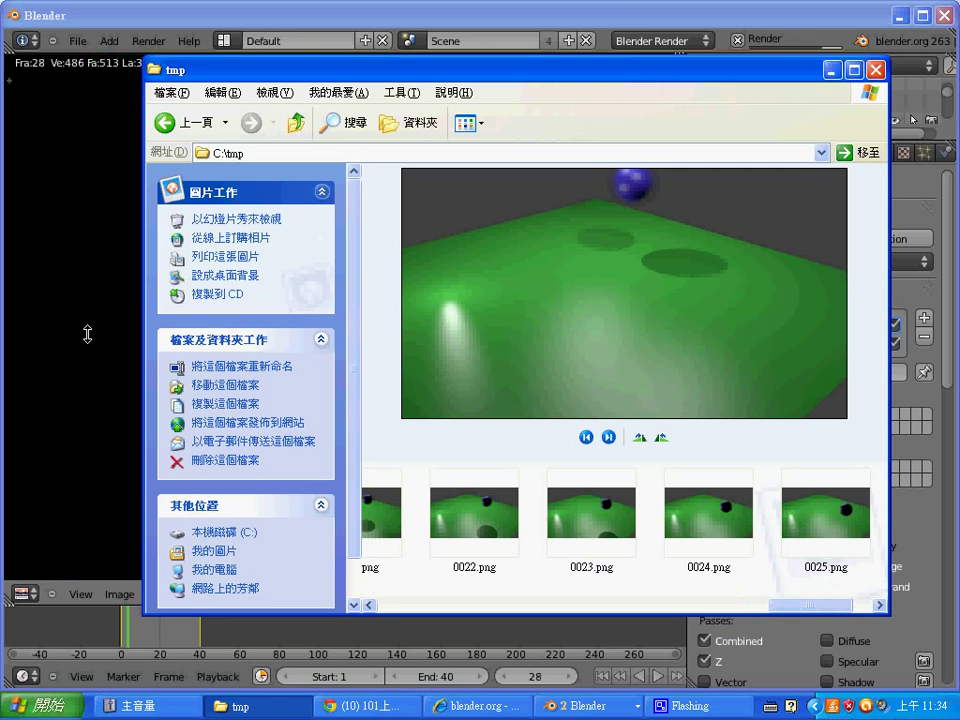
left_click(88, 335)
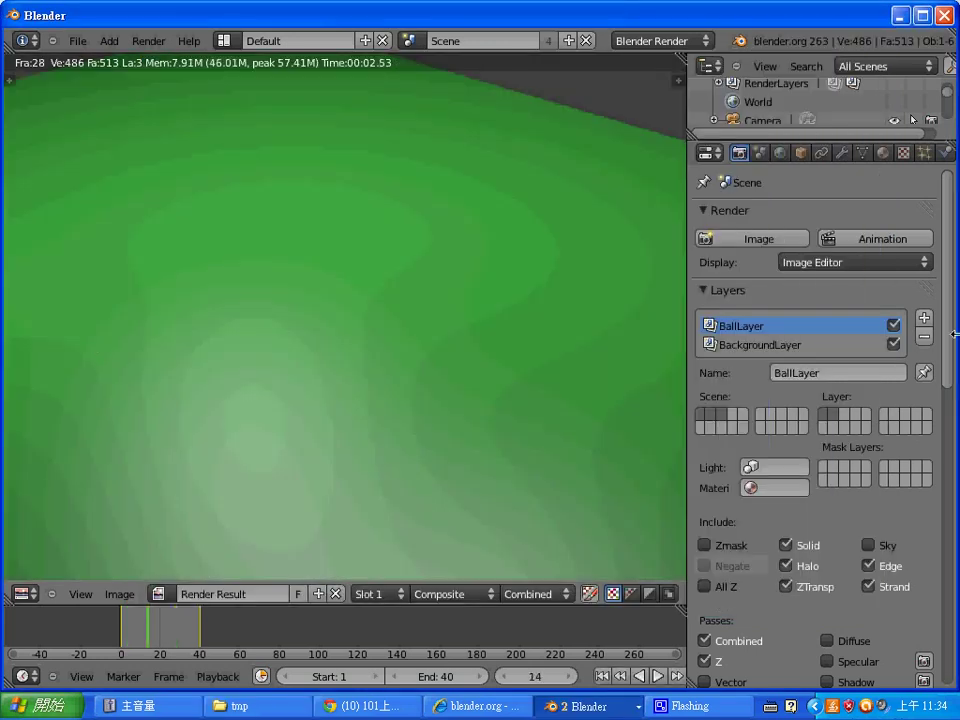
Set the Output file format to AVI Codec and launch Render Animation
left_click_drag(950, 334, 940, 632)
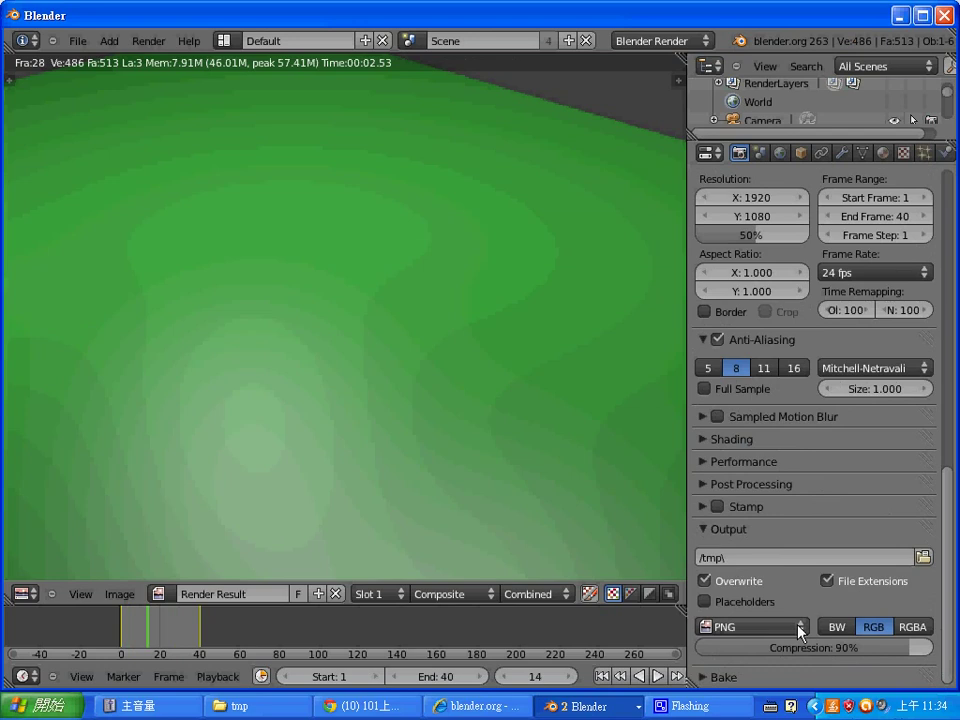
left_click(800, 627)
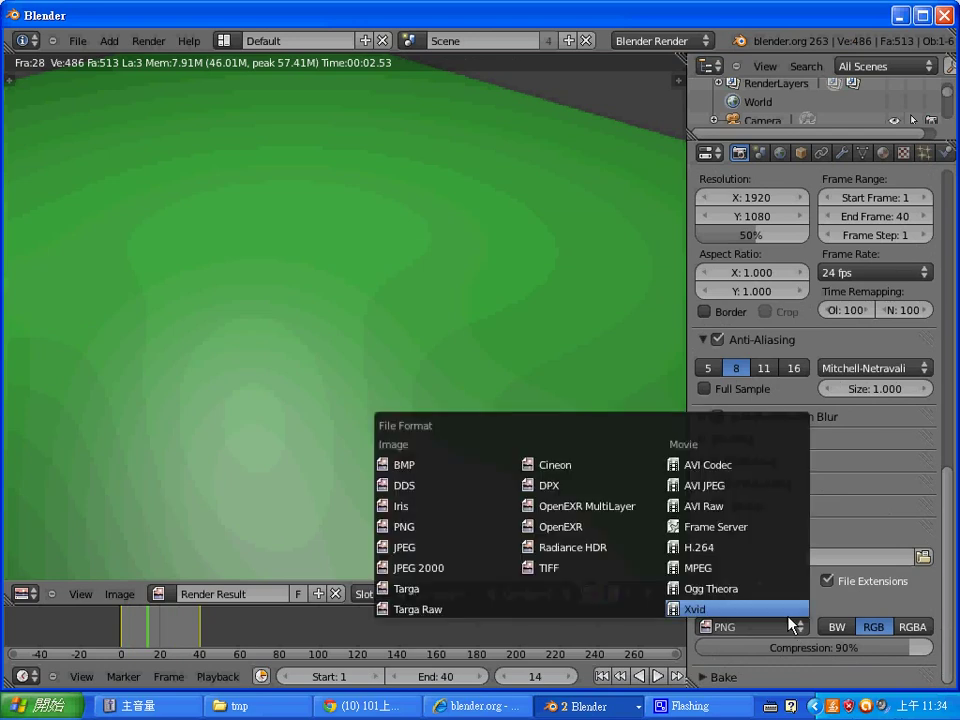
left_click(736, 466)
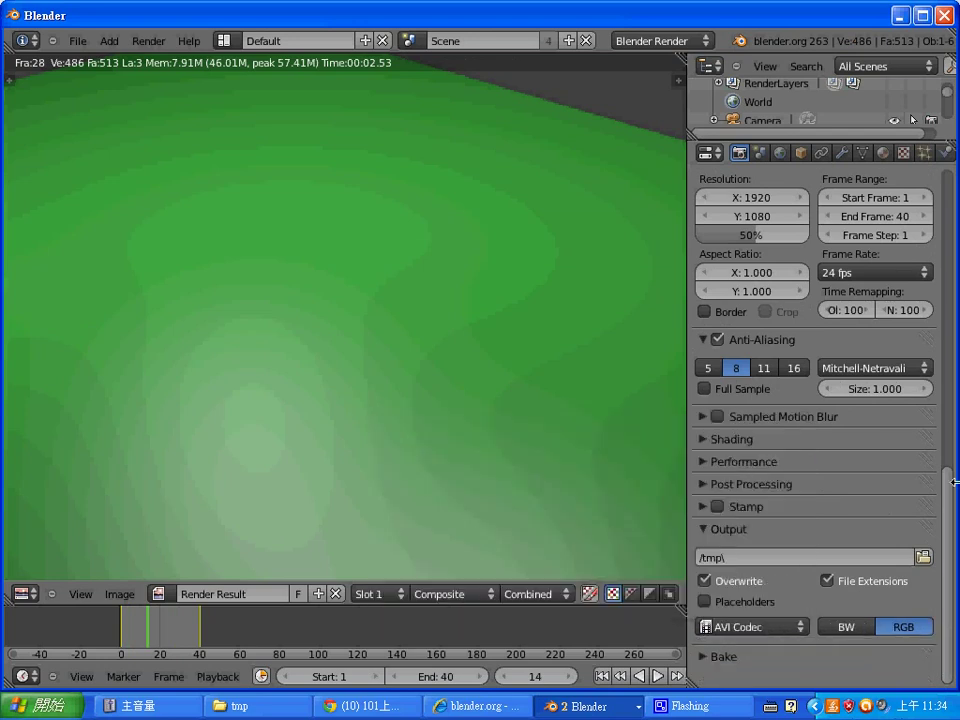
left_click_drag(950, 478, 948, 182)
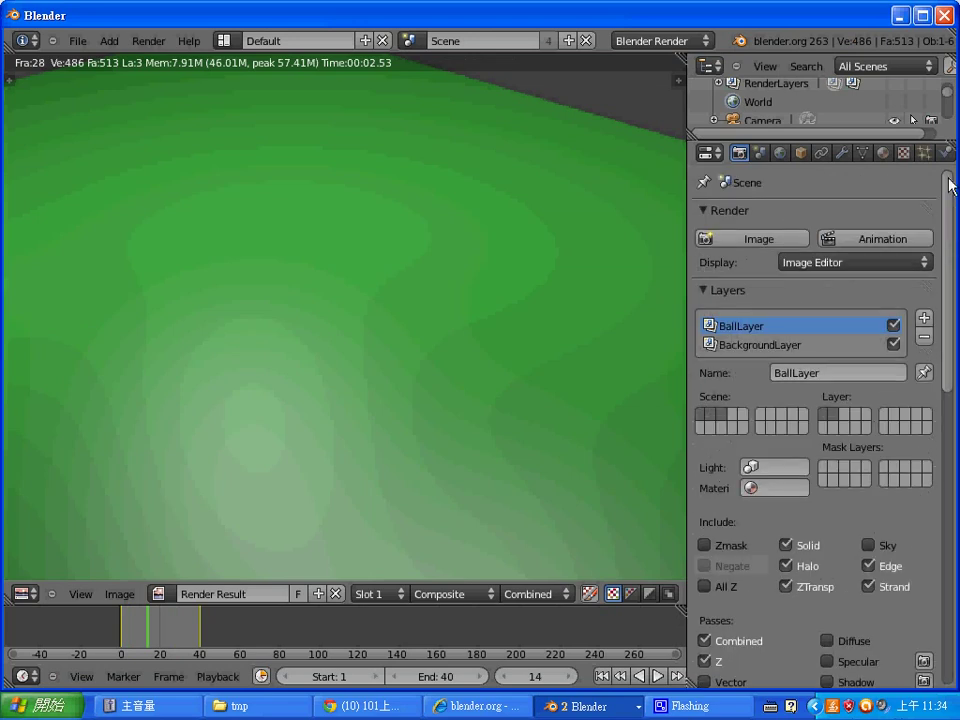
left_click(884, 240)
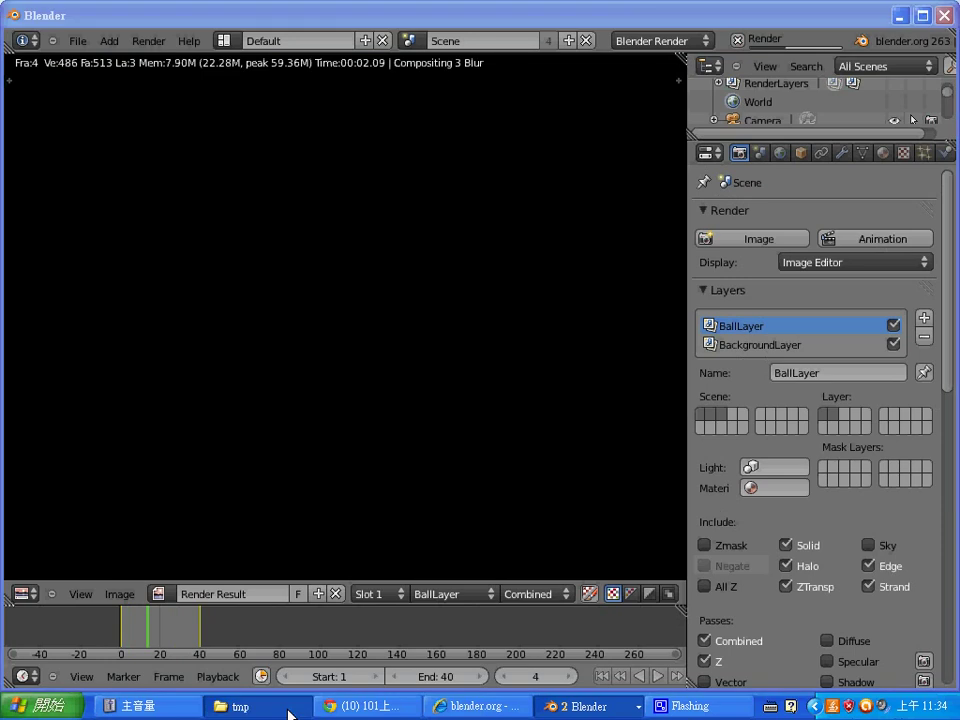
Wait out the 40-frame render, checking C:\tmp in Explorer until 0001-0040.avi appears
left_click(289, 710)
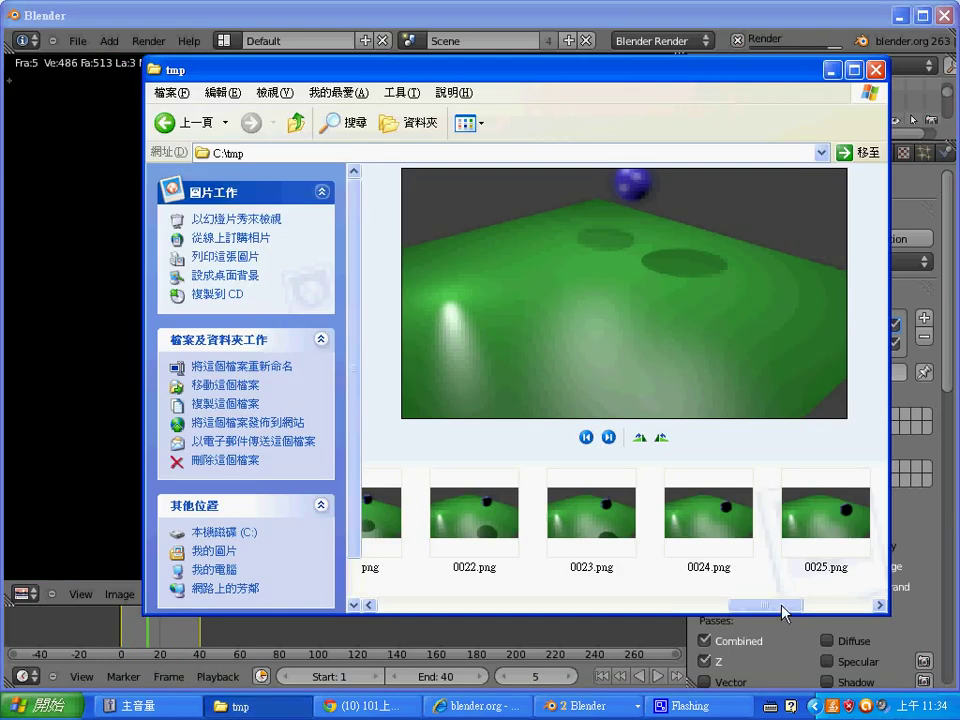
left_click_drag(784, 606, 371, 606)
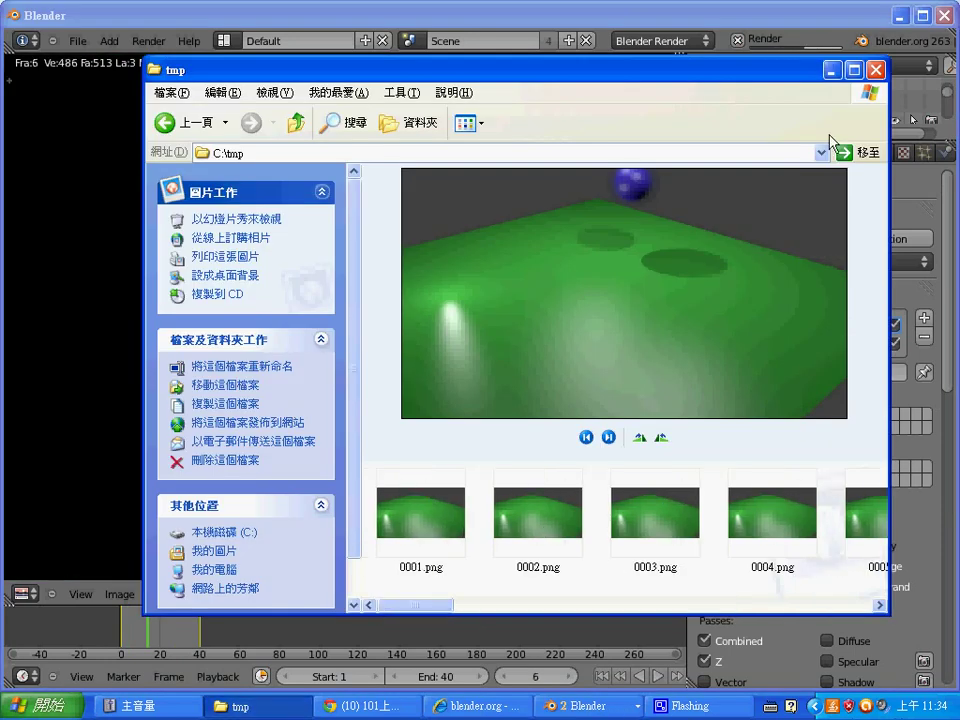
left_click(831, 70)
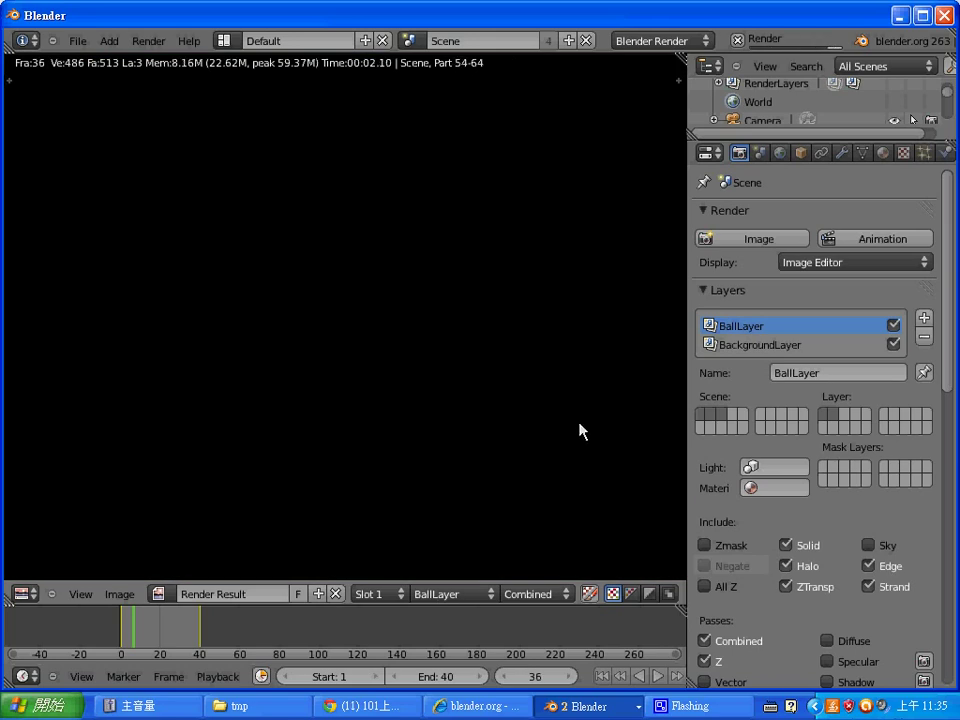
left_click(240, 705)
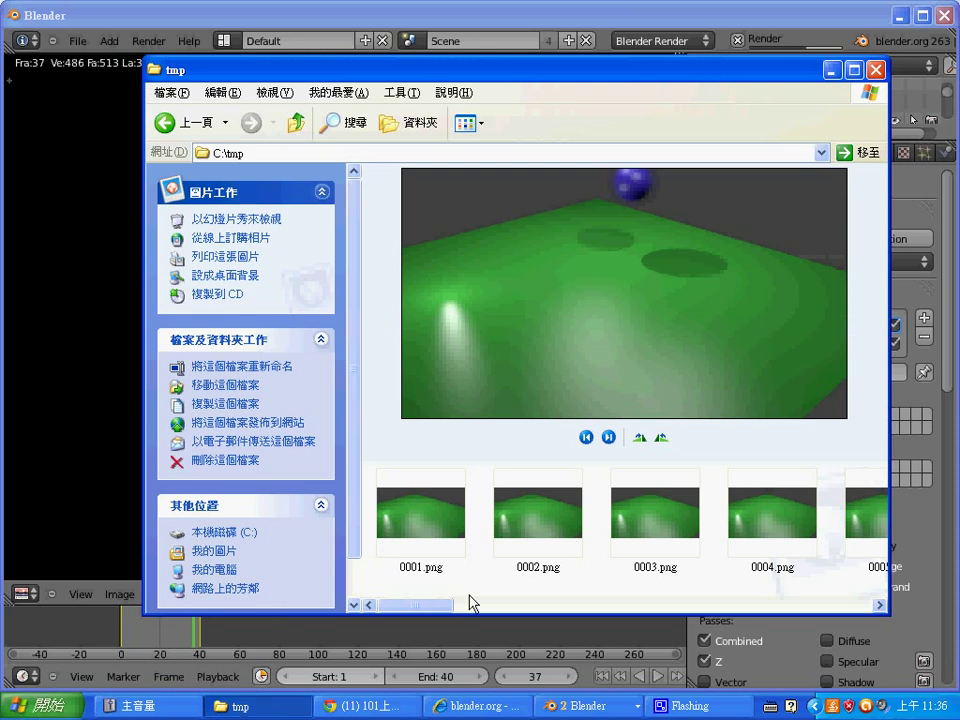
mouse_move(416, 604)
left_mouse_down()
mouse_move(776, 658)
mouse_move(922, 658)
mouse_move(885, 621)
left_mouse_up()
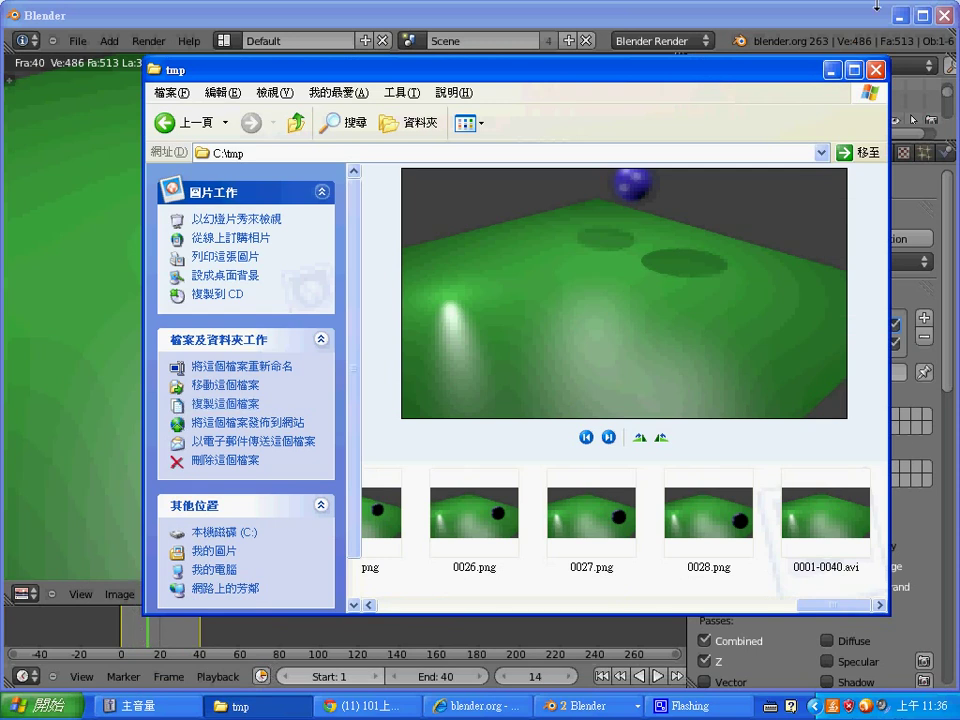
Bring the tmp folder back and open 0001-0040.avi in KMPlayer
left_click(831, 70)
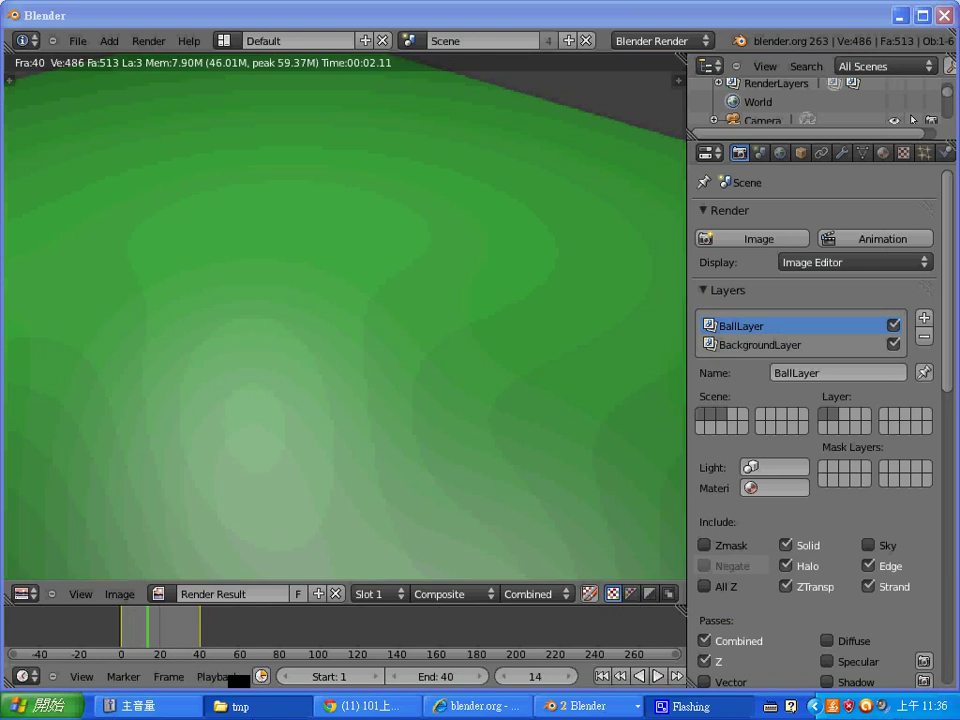
left_click(233, 705)
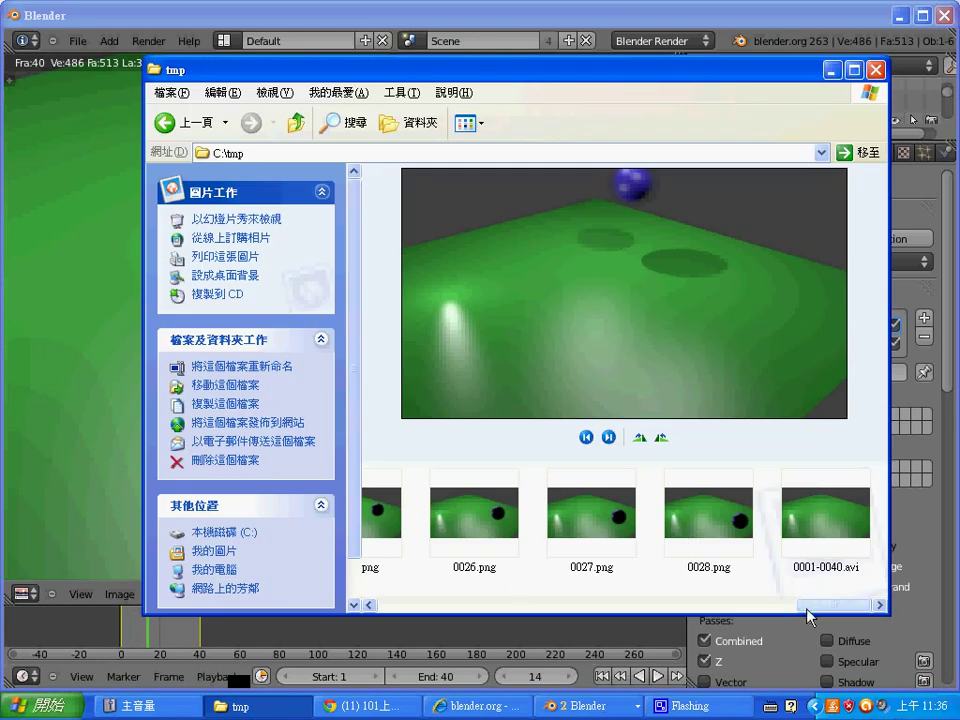
left_click(847, 537)
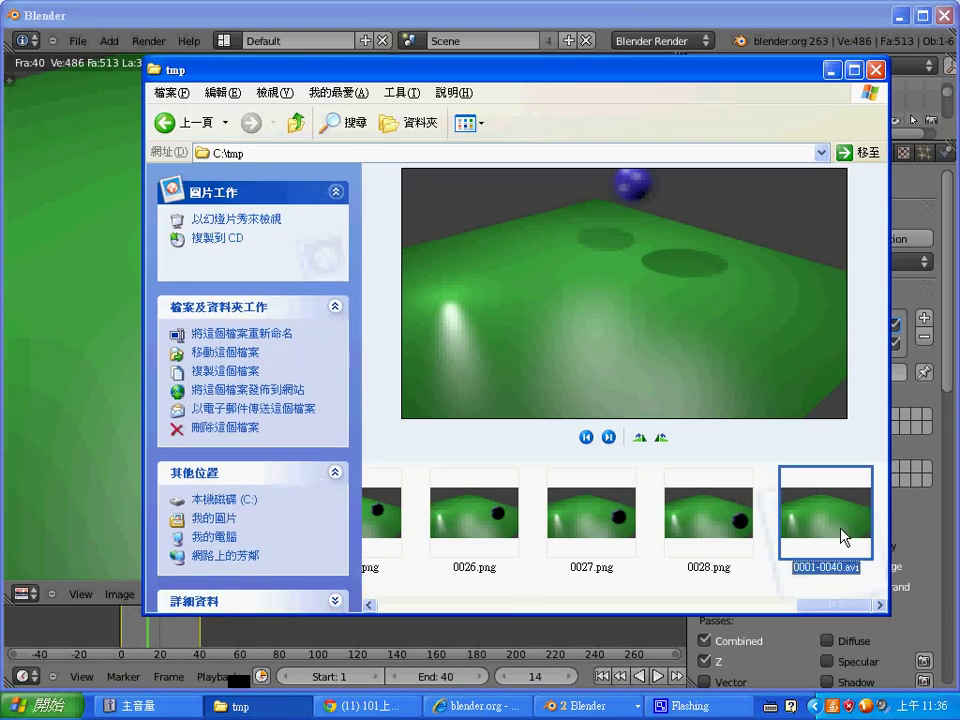
double_click(841, 529)
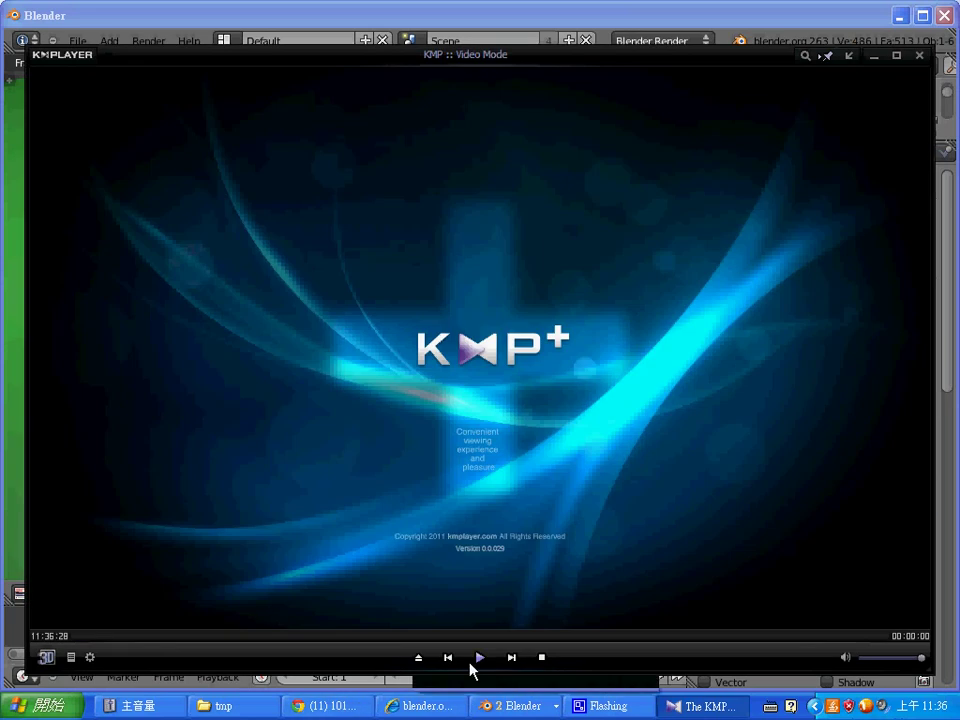
Play the 0001-0040.avi rolling-ball clip a few times in KMPlayer, then close it
left_click(481, 659)
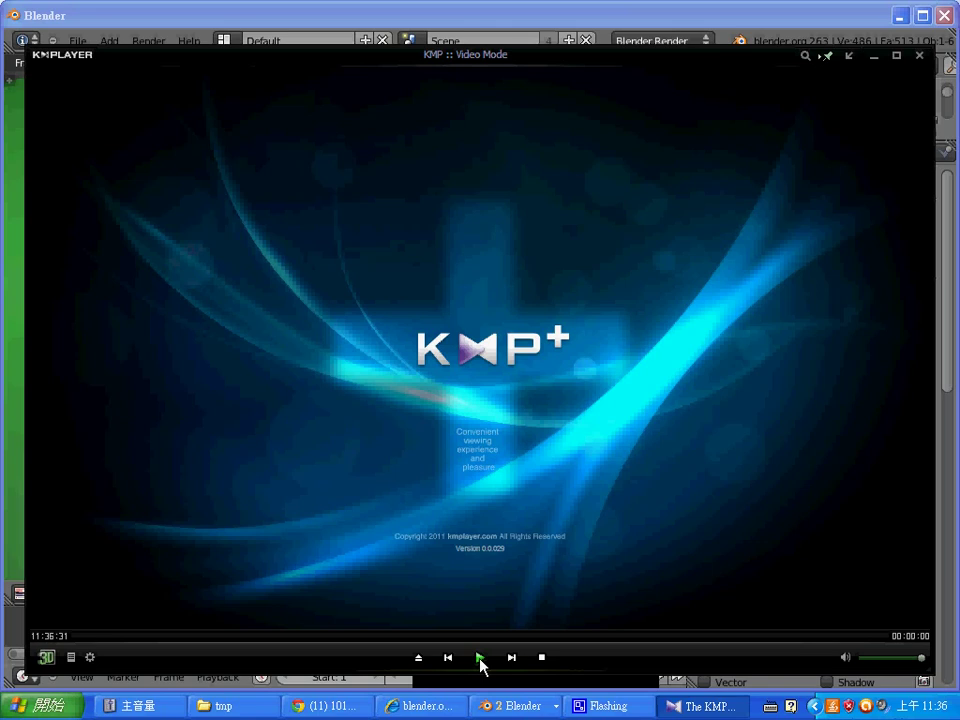
left_click(479, 655)
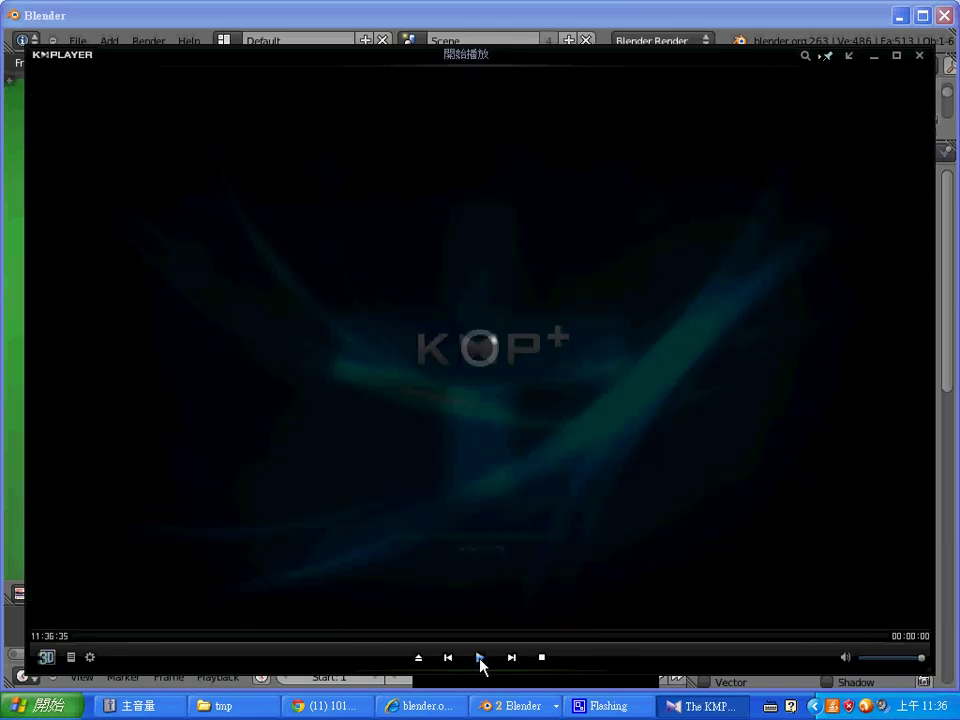
left_click(480, 658)
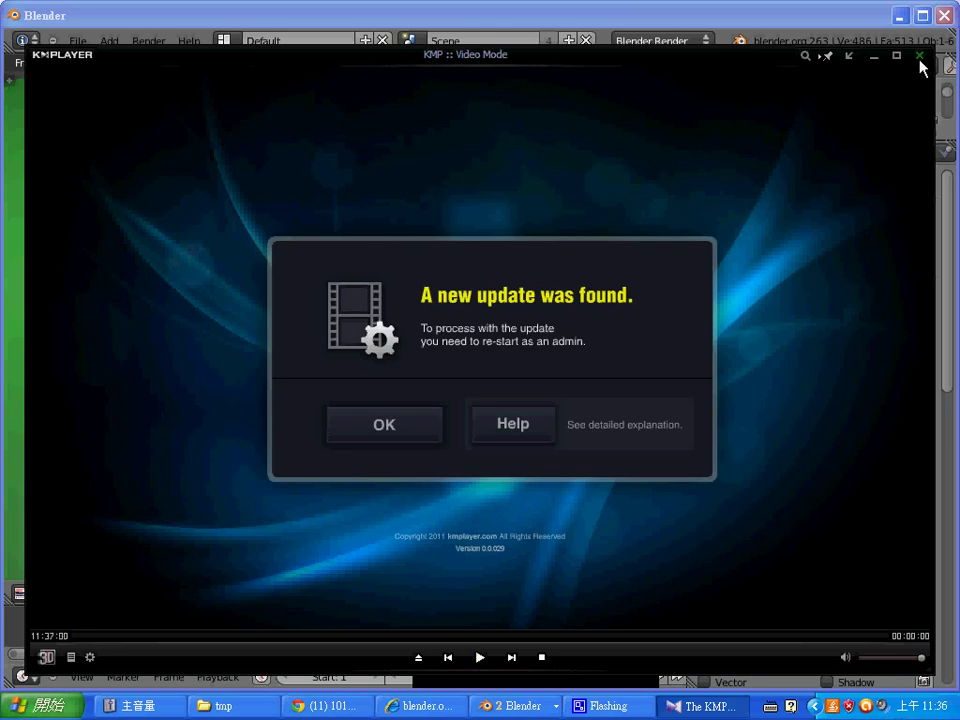
left_click(920, 60)
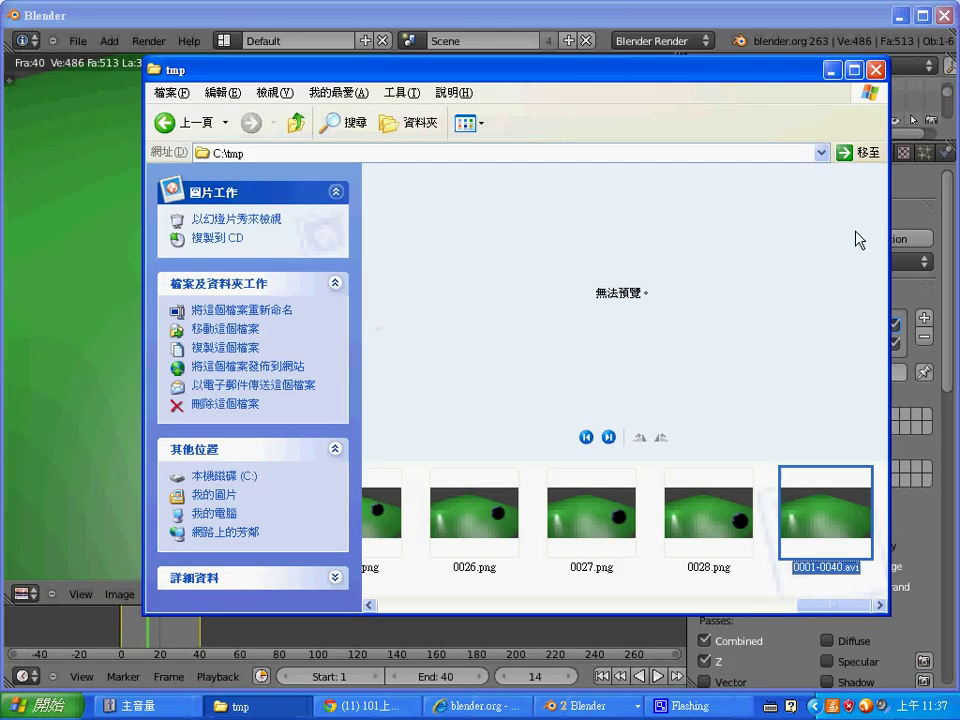
Minimize the C:\tmp Explorer window to reveal Blender's green render result
left_click(832, 70)
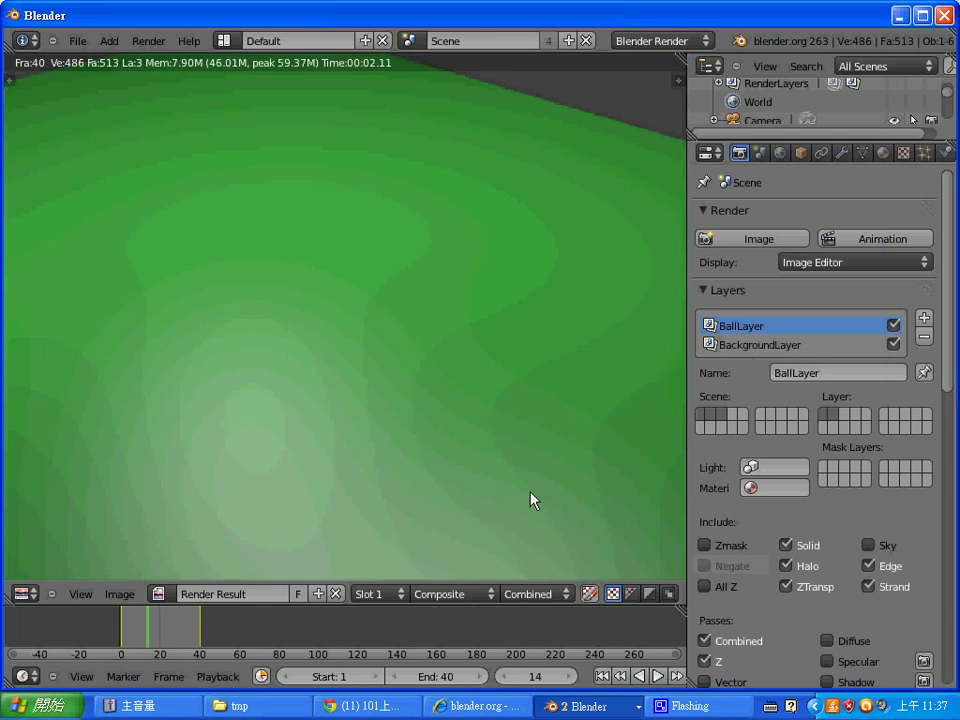